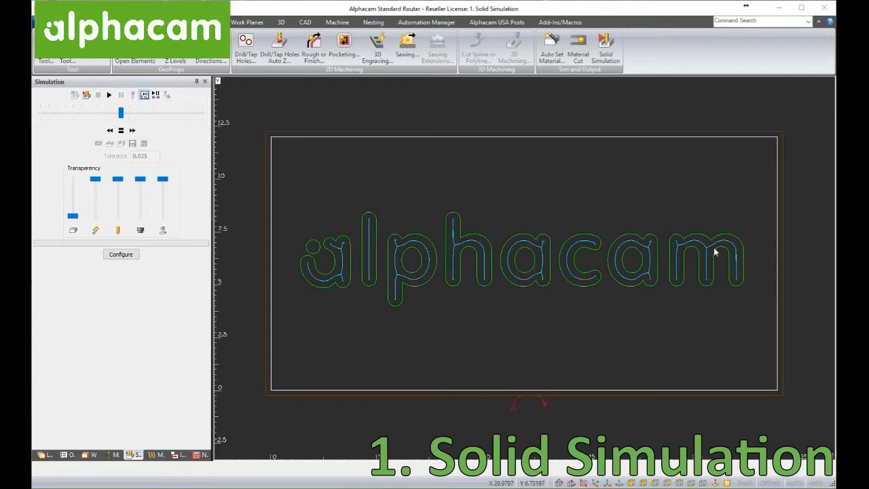
# - Show the alphacam sign in an isometric view and run the toolpath simulation
pyautogui.click(595, 482)
pyautogui.scroll(-1, 562, 326)
pyautogui.scroll(1, 545, 307)
pyautogui.rightClick(509, 249)
pyautogui.moveTo(551, 258)
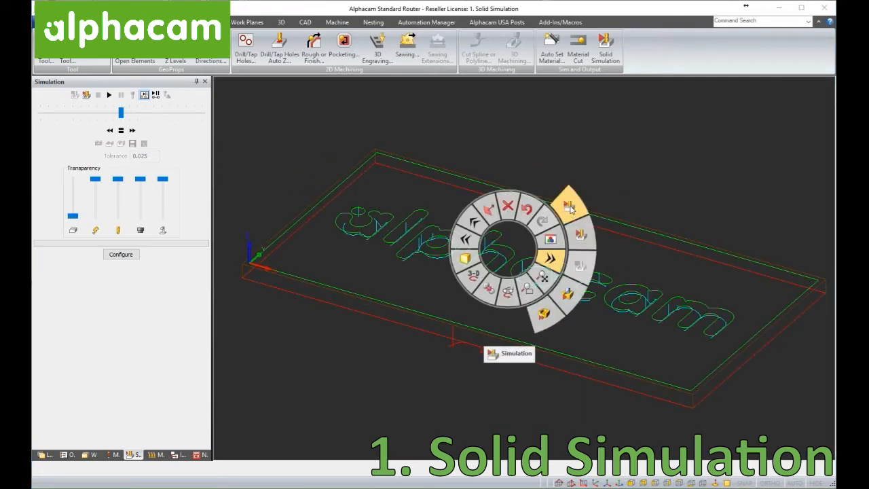
pyautogui.click(571, 209)
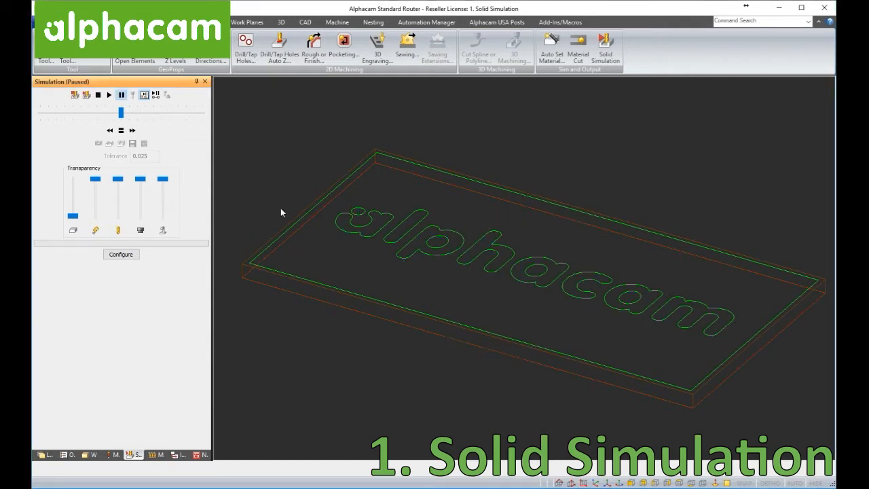
pyautogui.moveTo(73, 218); pyautogui.dragTo(71, 228)
pyautogui.click(109, 95)
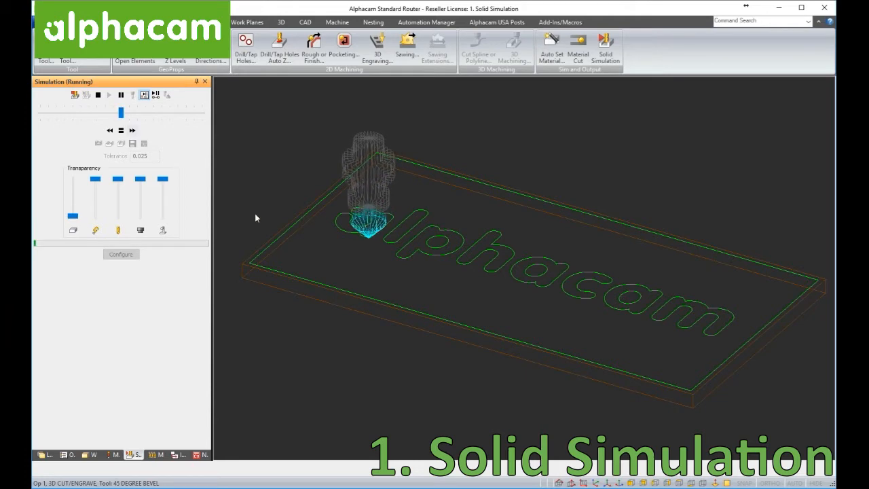
# - Speed up the running toolpath simulation and follow the bevel tool along the first letters from several angles
pyautogui.scroll(3, 375, 261)
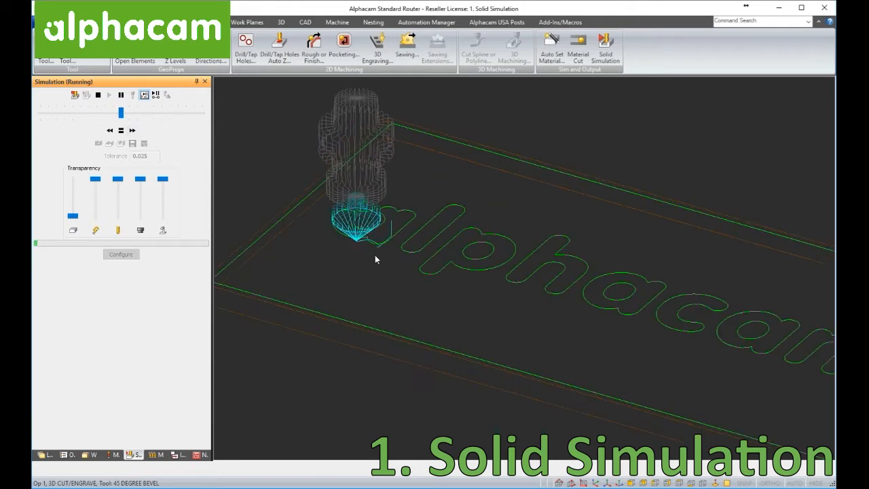
pyautogui.moveTo(374, 262)
pyautogui.mouseDown(button='middle')
pyautogui.moveTo(375, 216)
pyautogui.moveTo(375, 275)
pyautogui.mouseUp(button='middle')
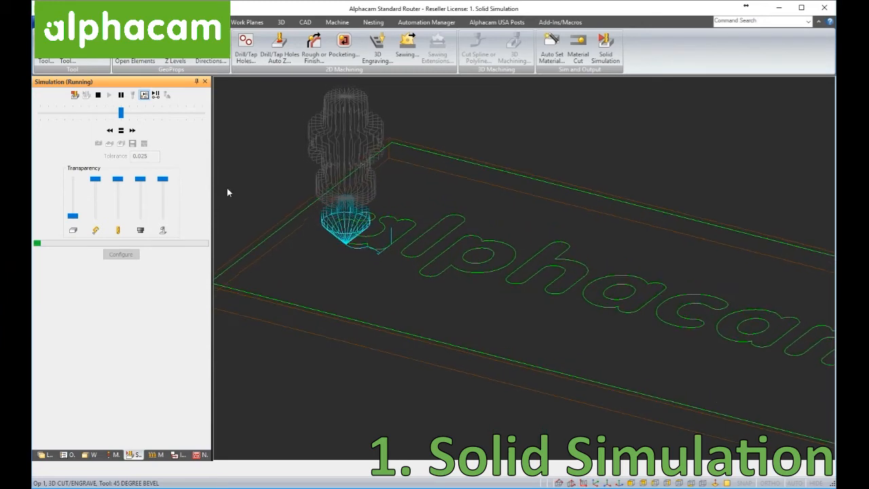
pyautogui.click(133, 131)
pyautogui.click(134, 132)
pyautogui.click(133, 132)
pyautogui.moveTo(531, 288); pyautogui.dragTo(532, 326, button='middle')
pyautogui.moveTo(531, 288); pyautogui.dragTo(532, 248, button='middle')
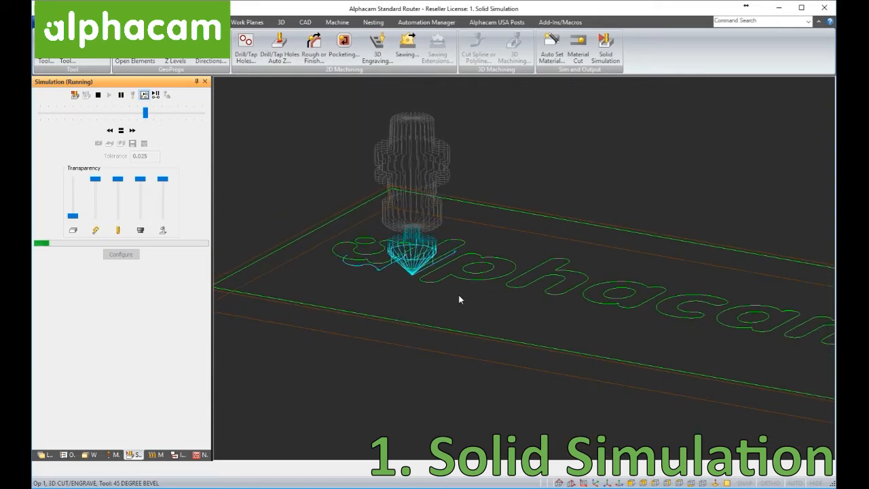
pyautogui.moveTo(458, 296)
pyautogui.mouseDown(button='middle')
pyautogui.moveTo(499, 297)
pyautogui.moveTo(485, 284)
pyautogui.moveTo(453, 313)
pyautogui.moveTo(454, 266)
pyautogui.moveTo(455, 280)
pyautogui.moveTo(436, 282)
pyautogui.moveTo(424, 302)
pyautogui.mouseUp(button='middle')
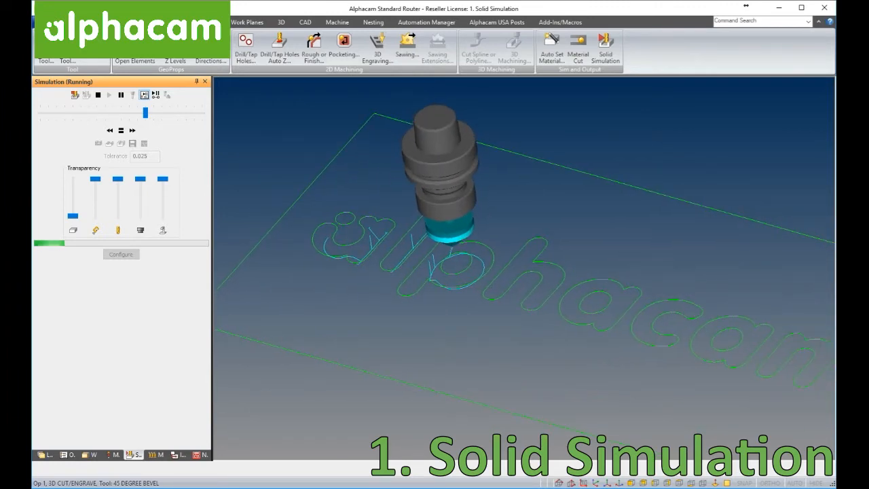
# - Stop the toolpath simulation and set the material transparency to 0 so the whole board is displayed as an opaque solid
pyautogui.click(99, 95)
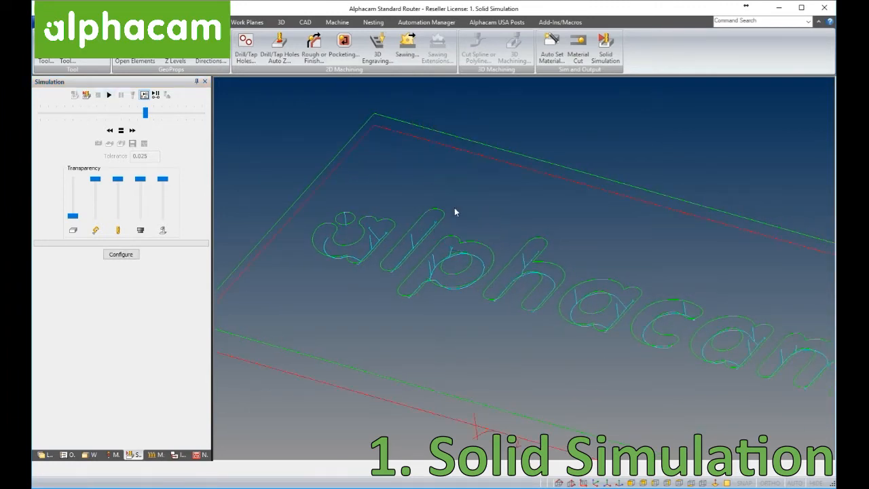
pyautogui.moveTo(70, 216); pyautogui.dragTo(73, 179)
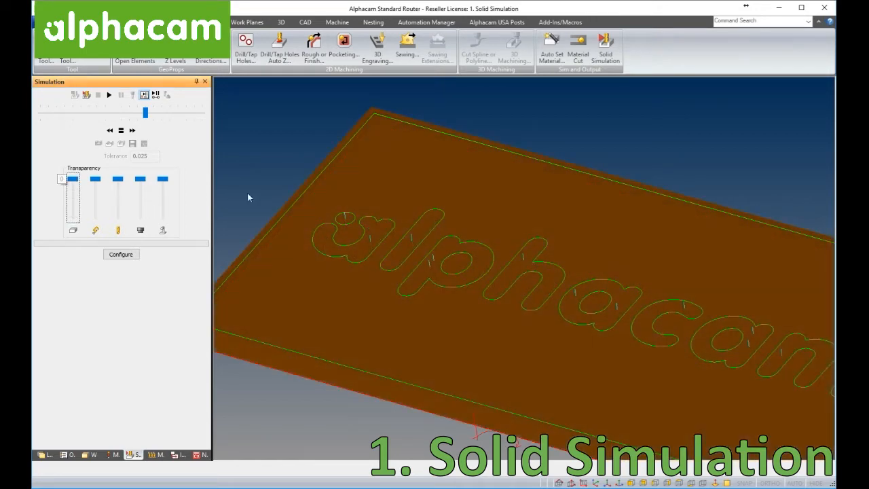
pyautogui.scroll(-3, 388, 186)
pyautogui.scroll(2, 449, 170)
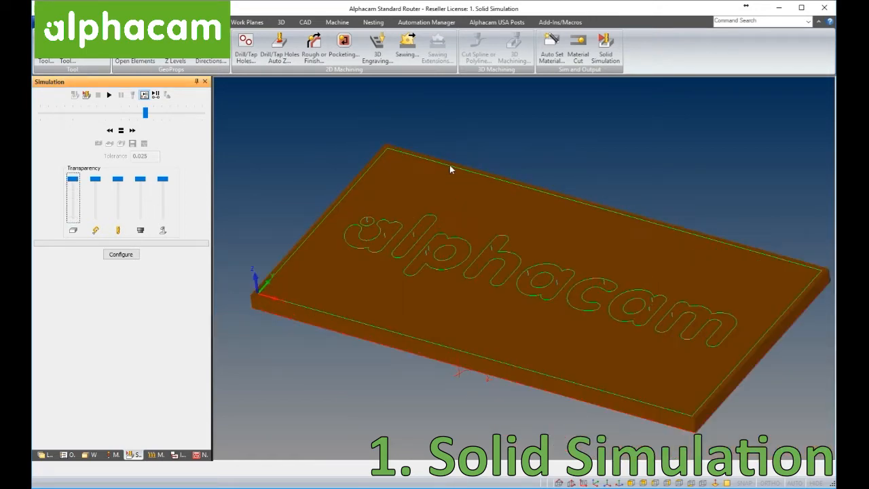
# - Start the Solid Simulation of the board and run it
pyautogui.rightClick(449, 165)
pyautogui.moveTo(491, 176)
pyautogui.click(521, 155)
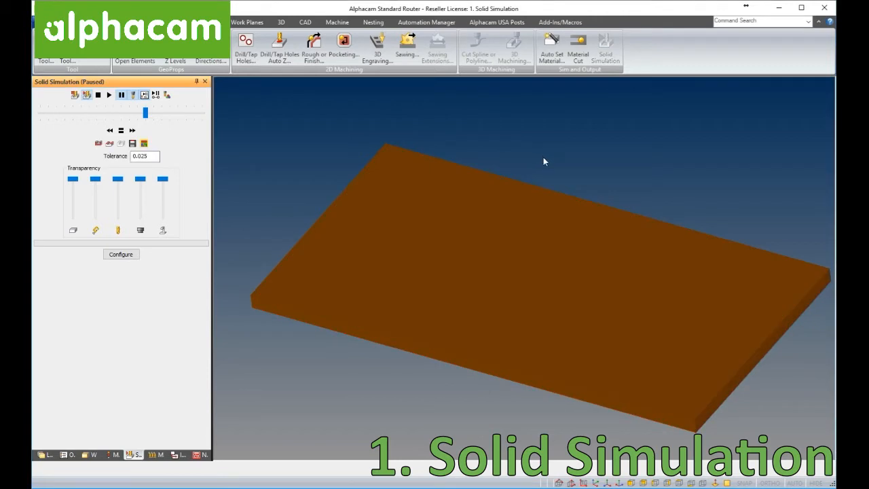
pyautogui.click(109, 95)
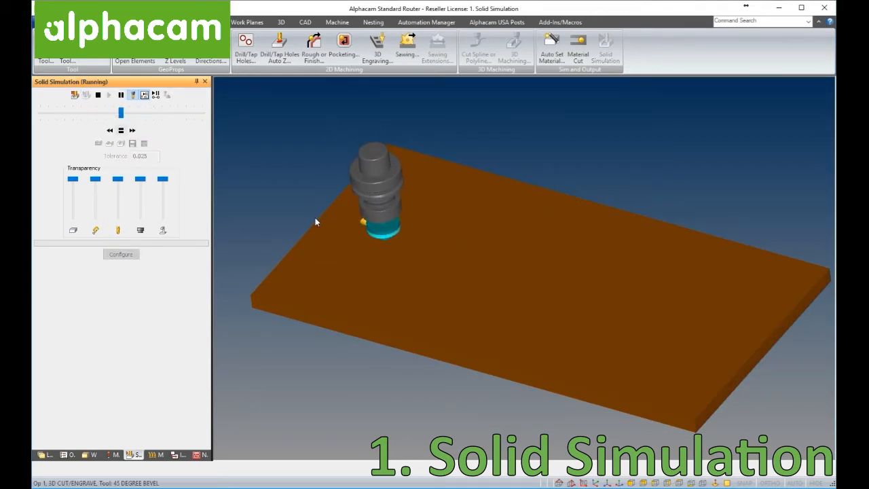
# - Examine the 45 degree bevel tool carving the first letters, close up and from several angles
pyautogui.scroll(2, 332, 259)
pyautogui.scroll(2, 326, 258)
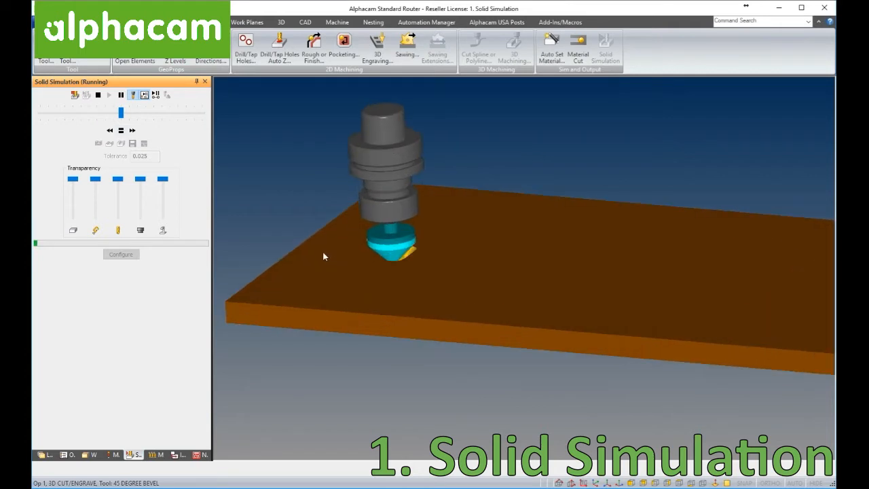
pyautogui.moveTo(327, 252); pyautogui.dragTo(409, 250, button='middle')
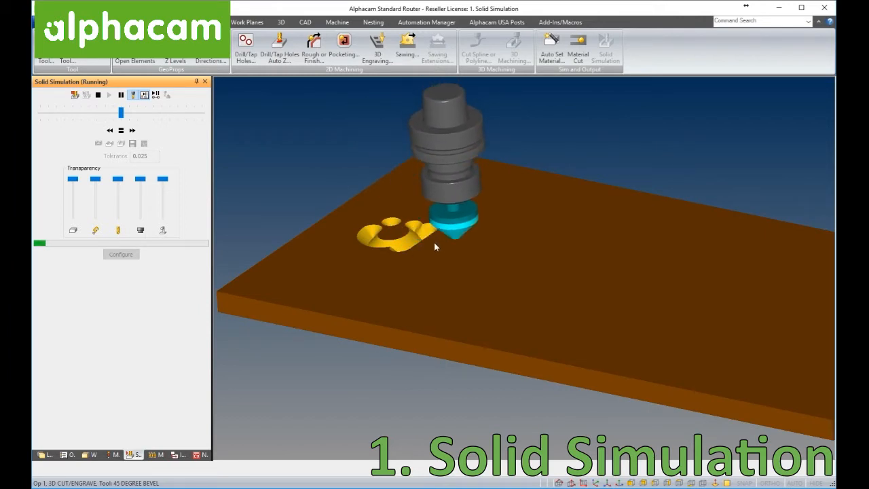
pyautogui.moveTo(458, 243)
pyautogui.mouseDown(button='middle')
pyautogui.moveTo(500, 235)
pyautogui.moveTo(456, 212)
pyautogui.moveTo(474, 194)
pyautogui.moveTo(444, 237)
pyautogui.mouseUp(button='middle')
pyautogui.scroll(2, 511, 242)
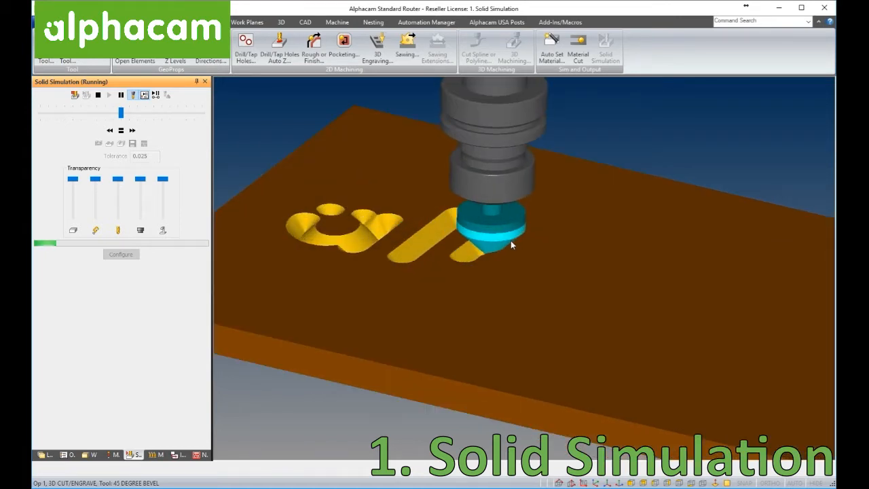
pyautogui.moveTo(502, 249); pyautogui.dragTo(467, 228, button='middle')
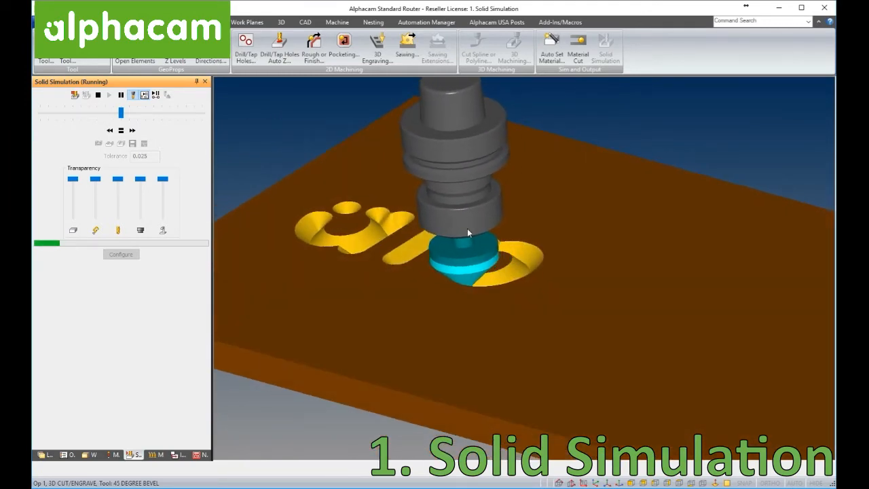
pyautogui.scroll(-2, 406, 203)
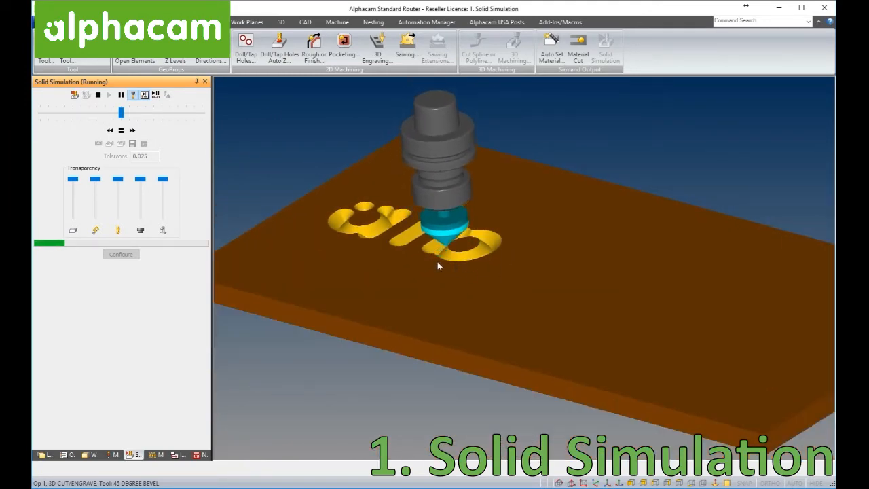
pyautogui.scroll(2, 437, 261)
pyautogui.scroll(-3, 457, 259)
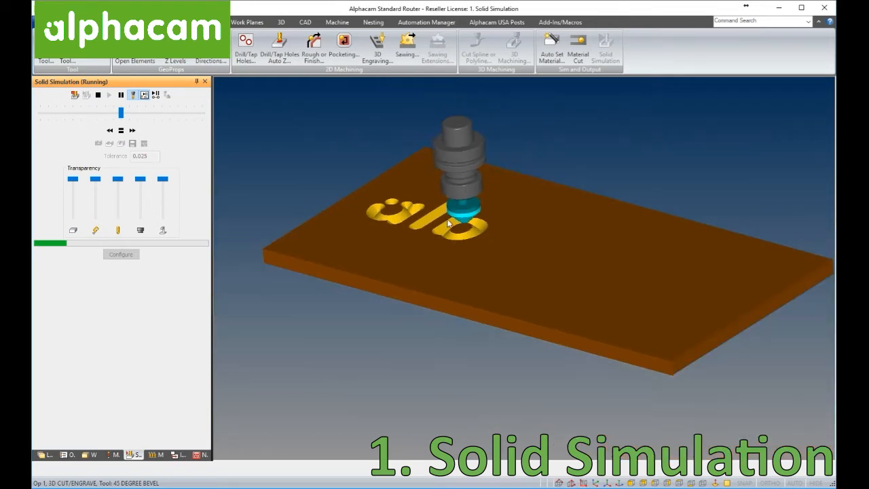
pyautogui.scroll(1, 458, 258)
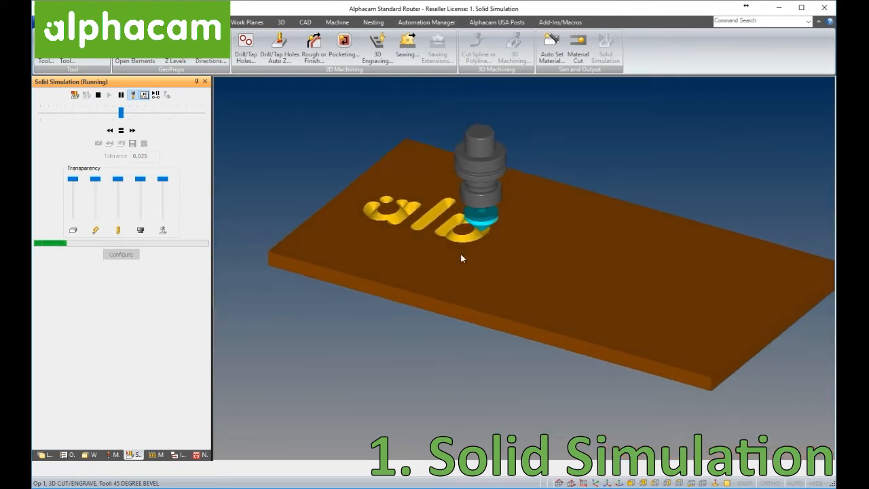
# - Raise the solid simulation speed to its maximum for the rest of the engraving operation
pyautogui.click(133, 129)
pyautogui.click(133, 129)
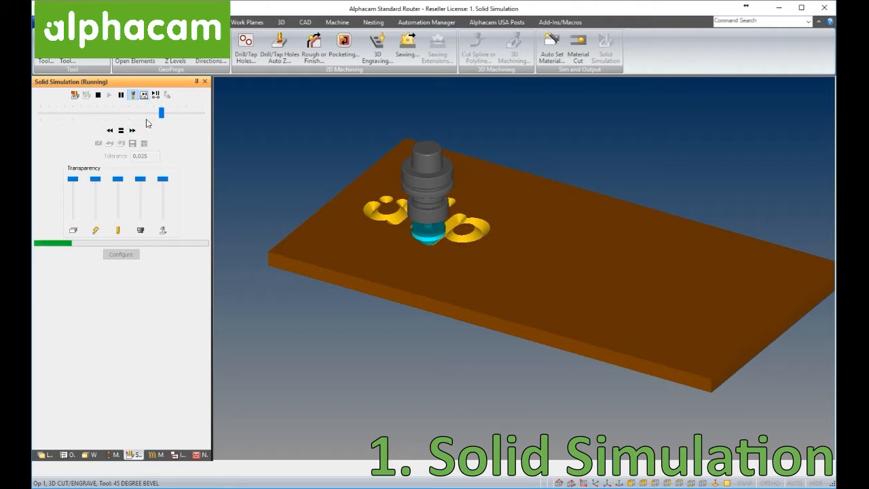
pyautogui.click(133, 130)
pyautogui.click(133, 130)
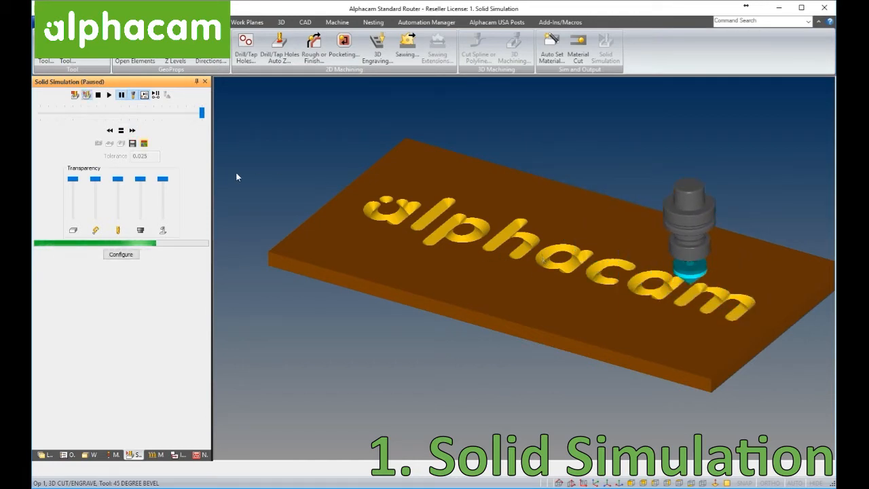
# - Continue the solid simulation into the finish pass, pause it partway along the front edge and examine the edge profile
pyautogui.click(109, 95)
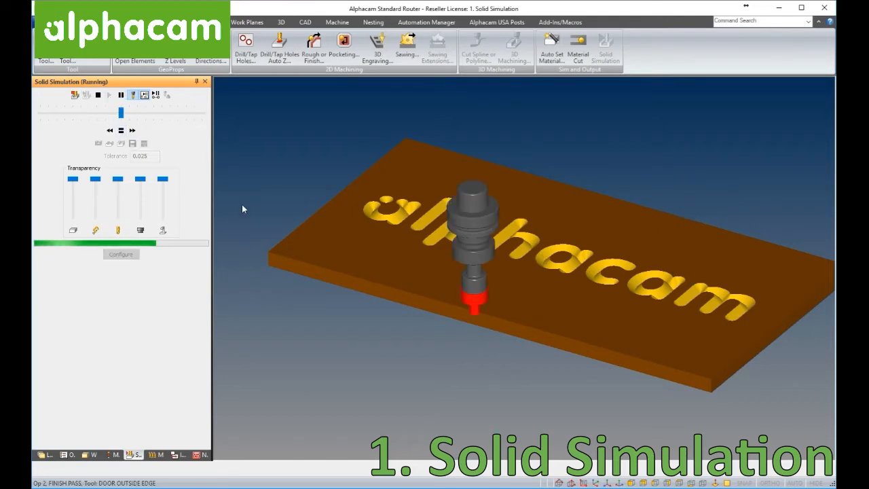
pyautogui.click(121, 95)
pyautogui.scroll(-3, 563, 242)
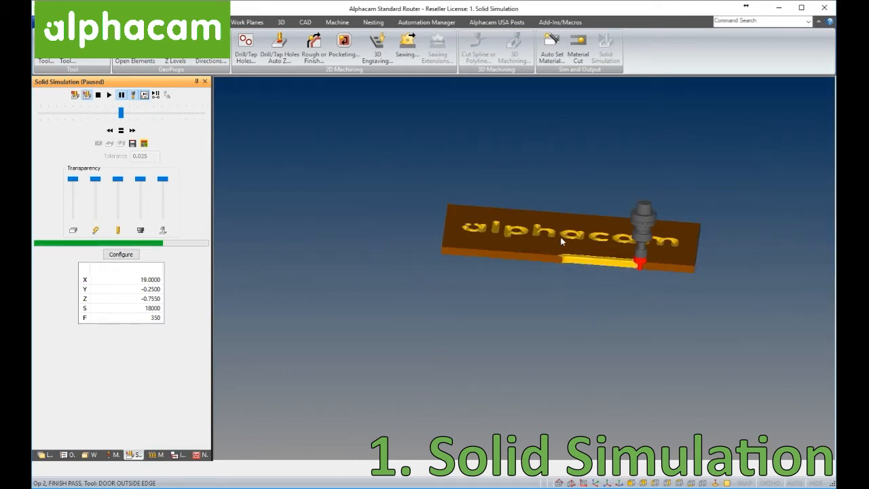
pyautogui.scroll(6, 645, 263)
pyautogui.moveTo(657, 273); pyautogui.dragTo(421, 201, button='middle')
pyautogui.moveTo(612, 177); pyautogui.dragTo(577, 199, button='middle')
pyautogui.scroll(-4, 569, 202)
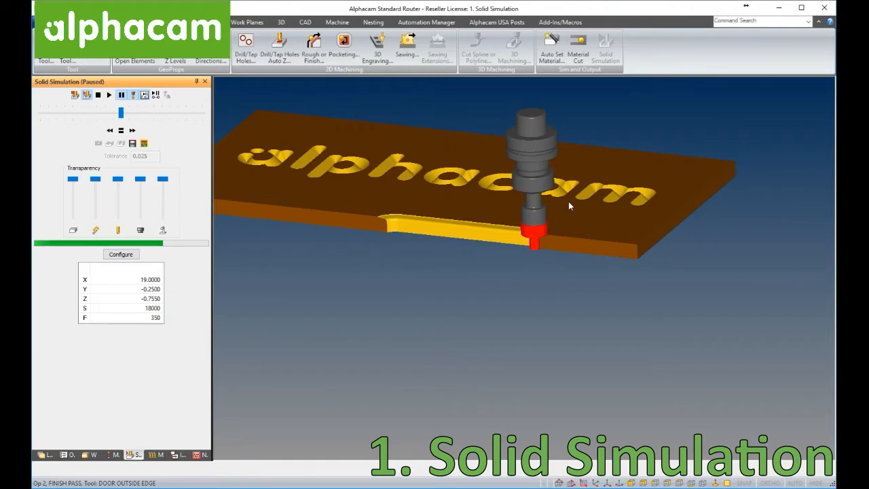
# - Resume the finish pass at a higher simulation speed, run it to the end and view the finished board
pyautogui.click(109, 95)
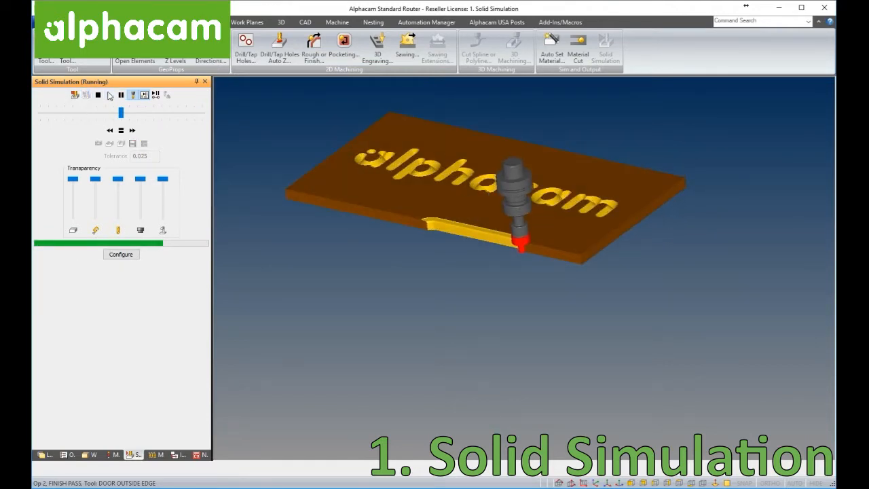
pyautogui.click(134, 131)
pyautogui.click(134, 131)
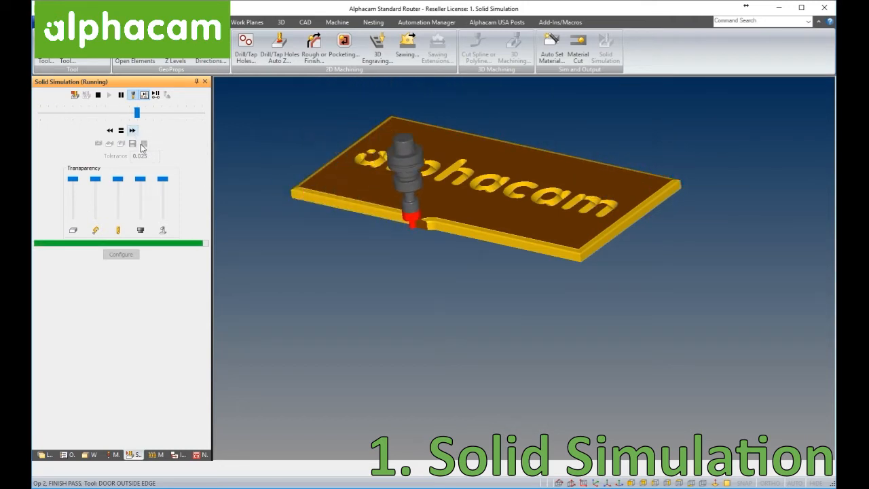
pyautogui.moveTo(377, 281); pyautogui.dragTo(414, 281, button='middle')
pyautogui.moveTo(267, 183); pyautogui.dragTo(267, 196, button='middle')
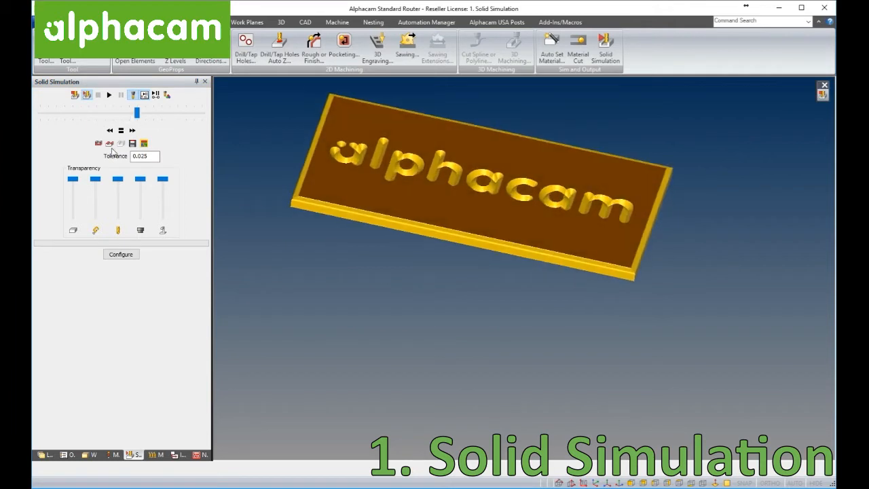
# - Section the simulated board with a vertical plane through its middle and examine the cut profile at the outer edge and the carved letter
pyautogui.click(99, 144)
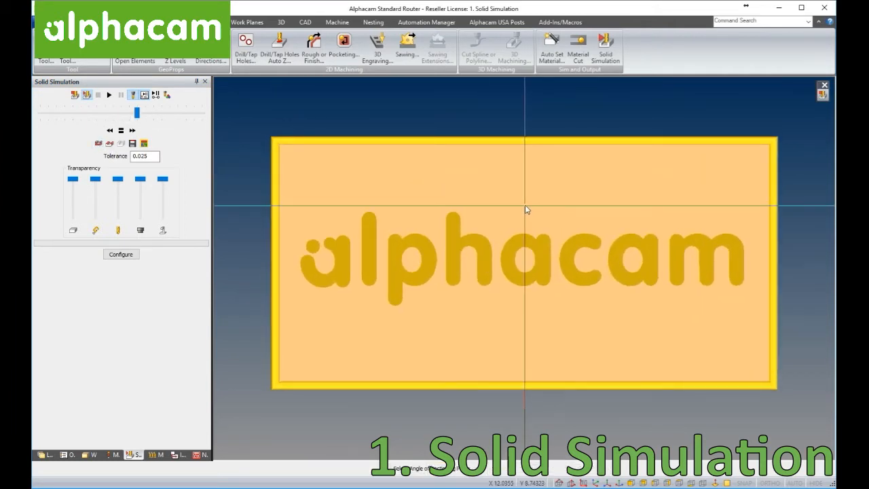
pyautogui.moveTo(514, 427); pyautogui.dragTo(407, 243, button='middle')
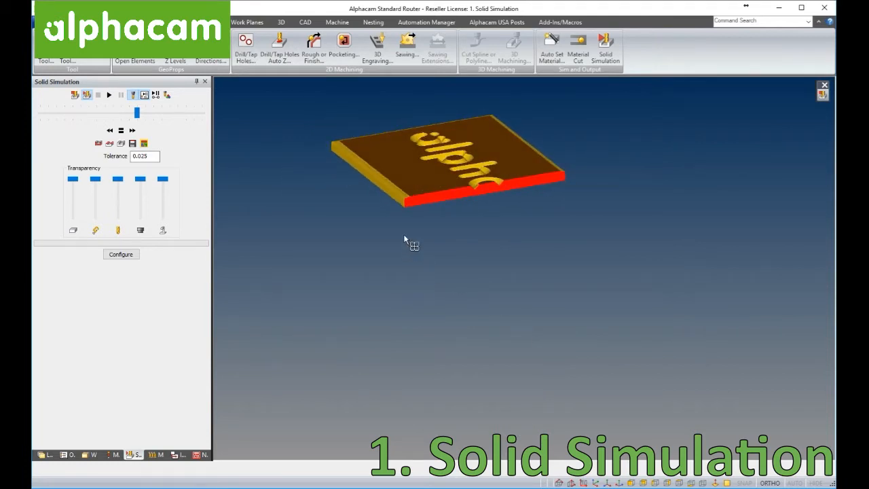
pyautogui.scroll(5, 401, 195)
pyautogui.scroll(3, 402, 197)
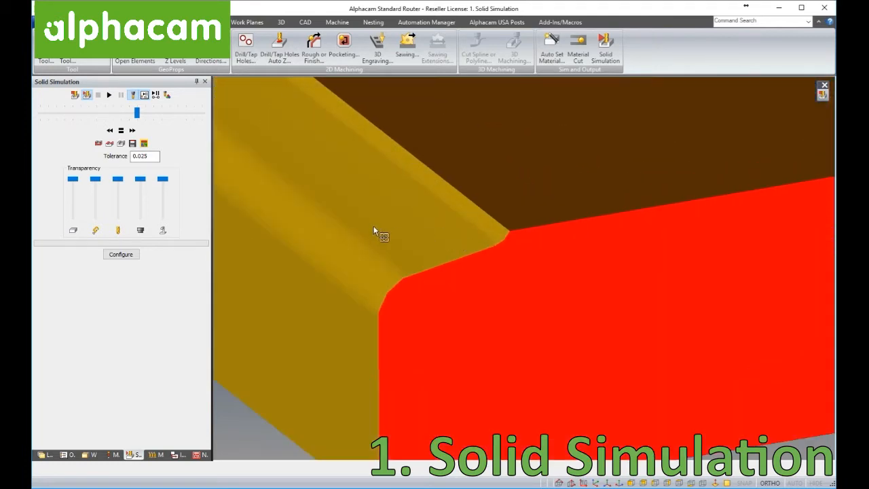
pyautogui.scroll(-10, 374, 231)
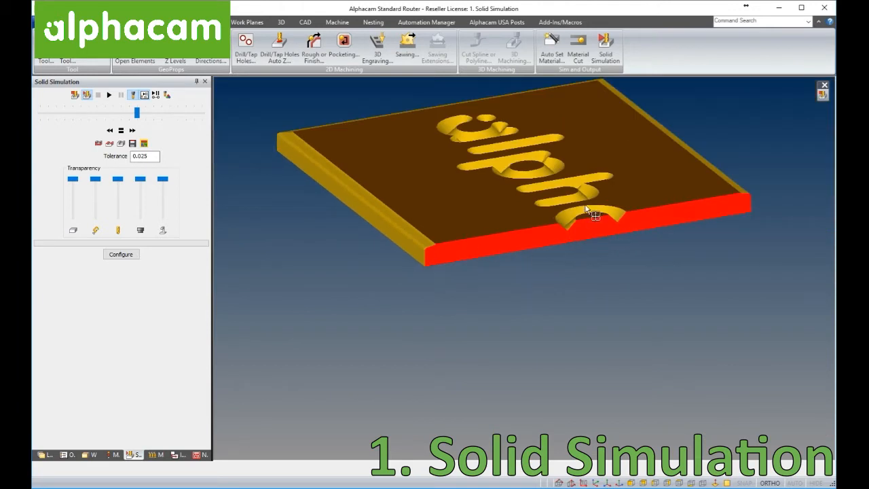
pyautogui.scroll(5, 585, 207)
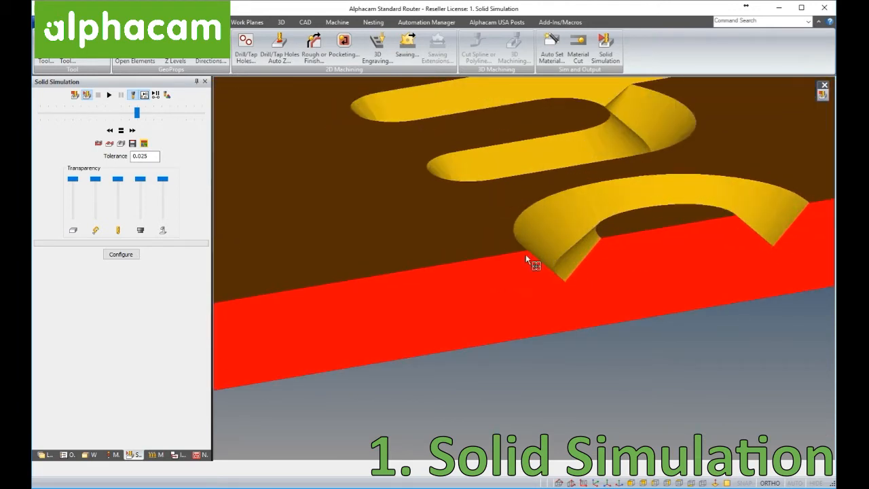
pyautogui.scroll(-5, 526, 256)
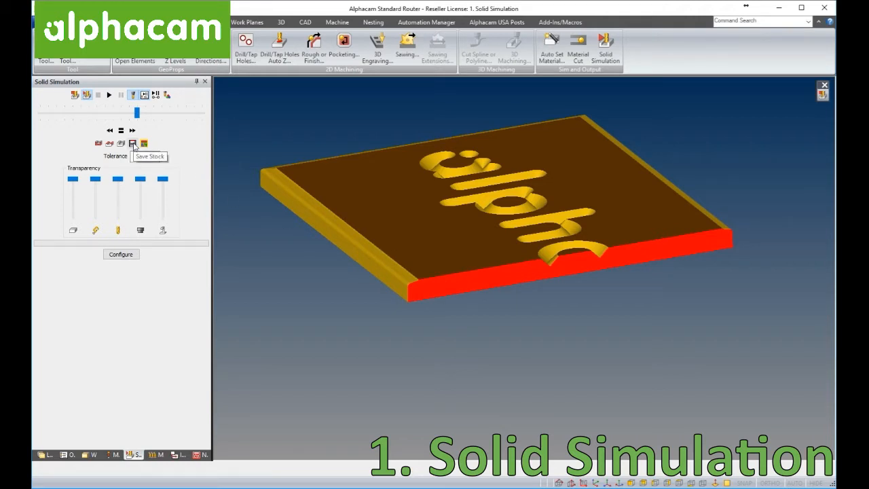
pyautogui.moveTo(551, 264); pyautogui.dragTo(598, 299, button='middle')
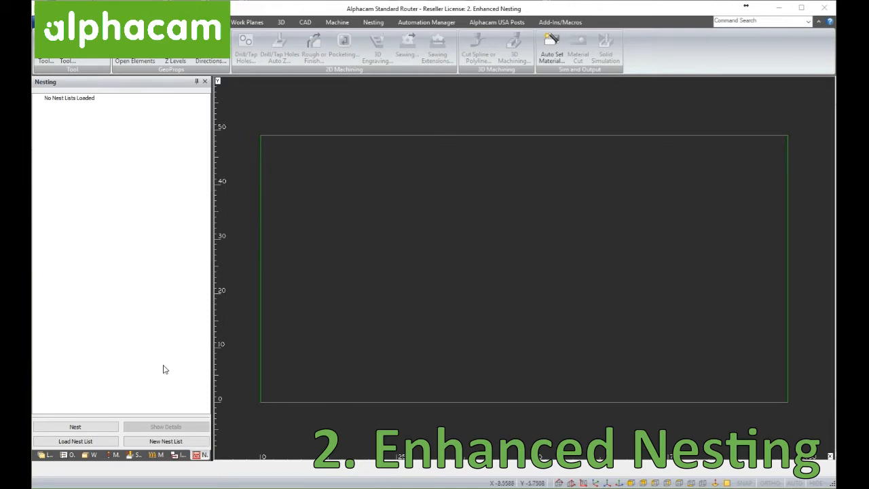
# - Load the nest list 2. Enhanced Nesting.anl and start True Shape Nesting with it onto the sheet
pyautogui.click(77, 441)
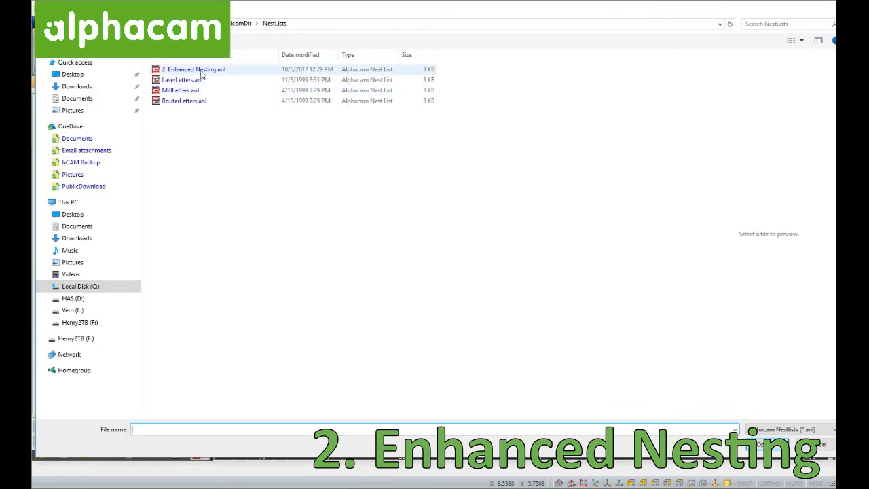
pyautogui.doubleClick(201, 70)
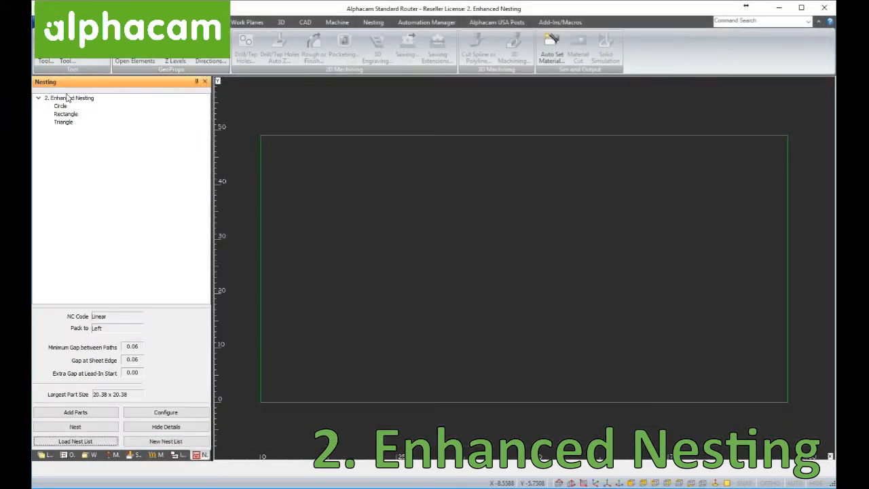
pyautogui.rightClick(67, 101)
pyautogui.click(140, 119)
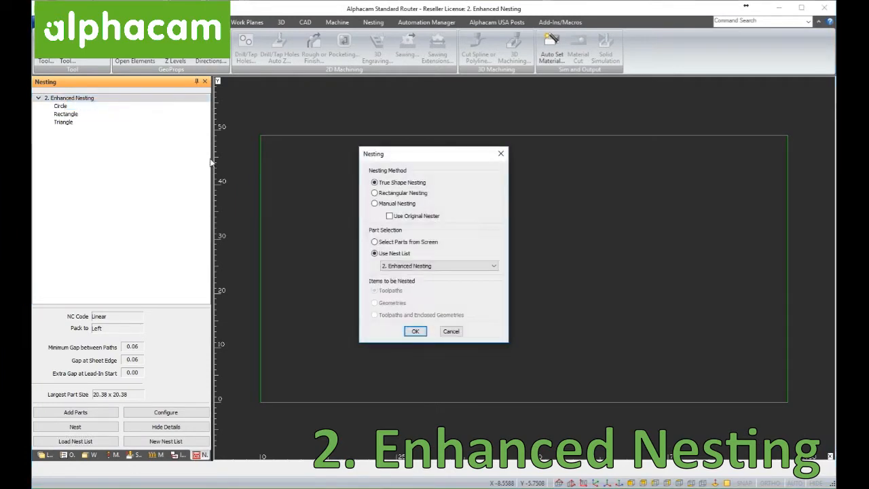
pyautogui.click(410, 332)
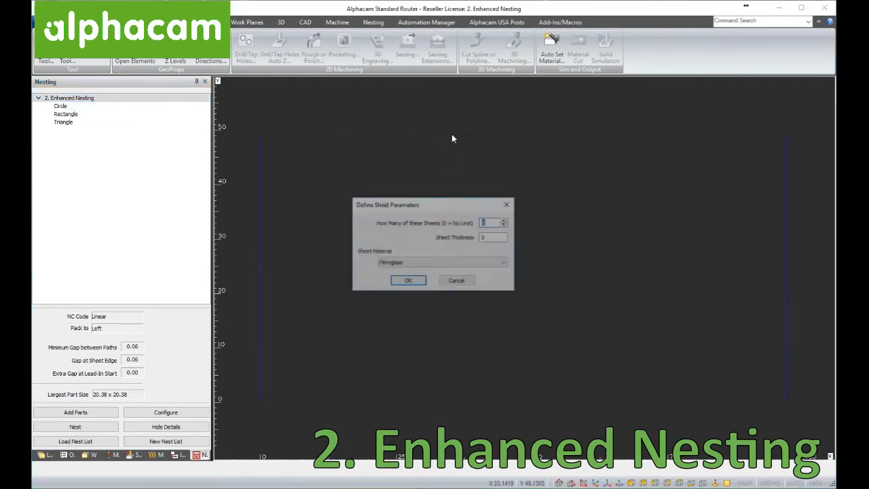
# - Define the sheet as 0.75 thick Plywood with no quantity limit, accept the nesting parameters and run the nest
pyautogui.press('Tab')
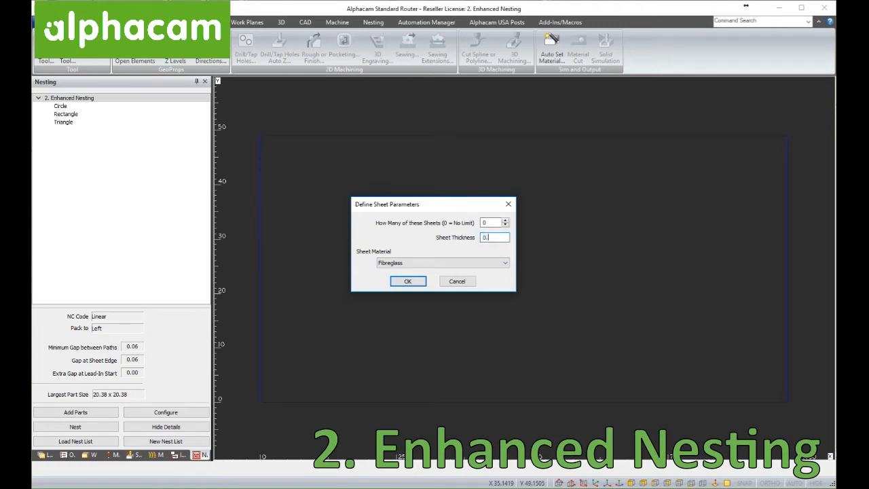
pyautogui.click(448, 265)
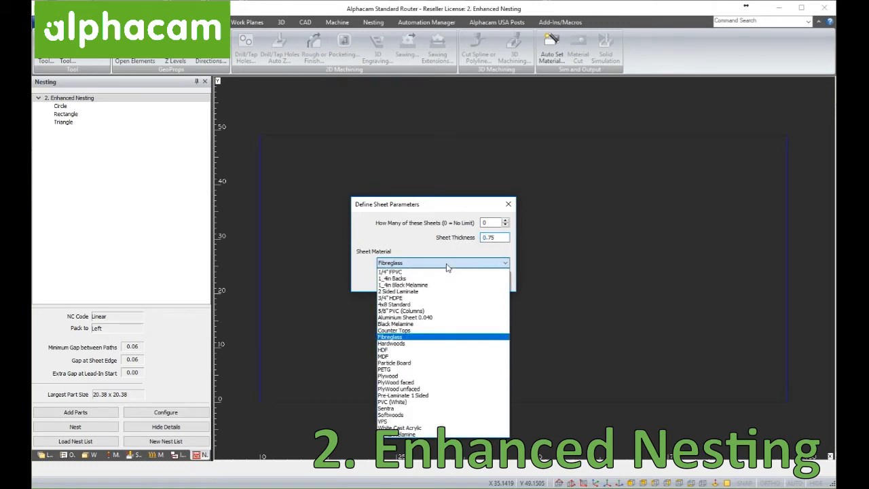
pyautogui.click(411, 376)
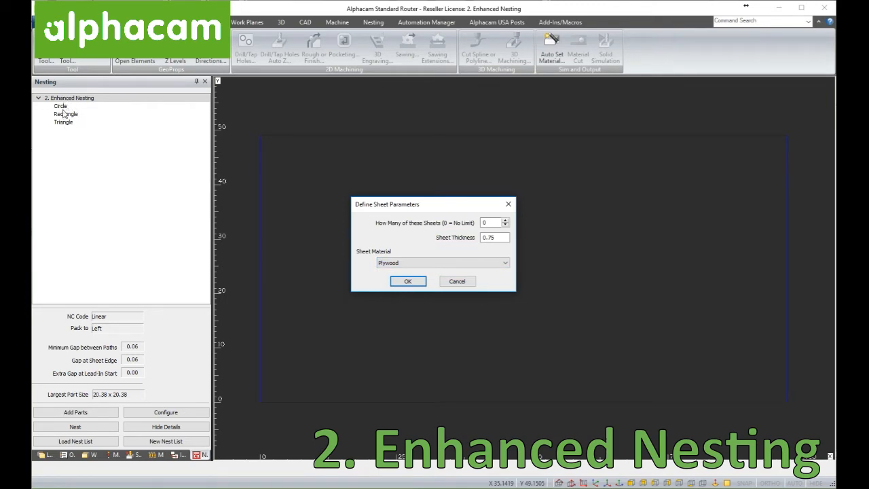
pyautogui.click(409, 281)
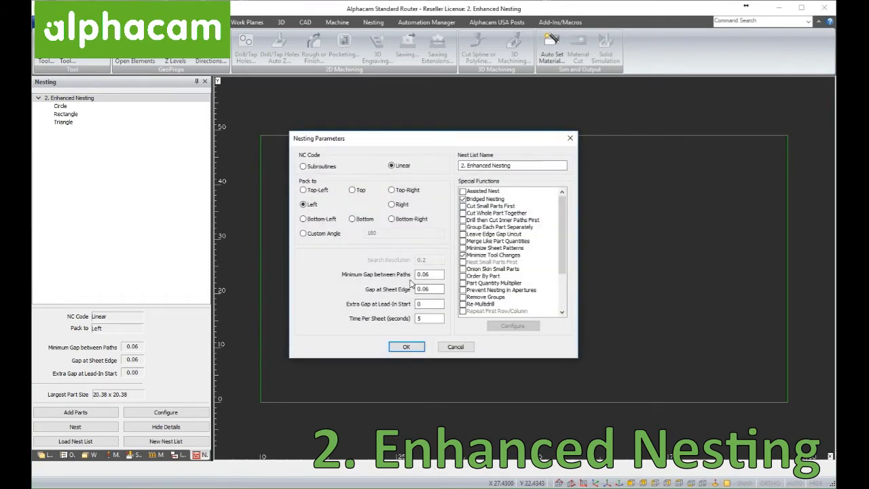
pyautogui.click(407, 347)
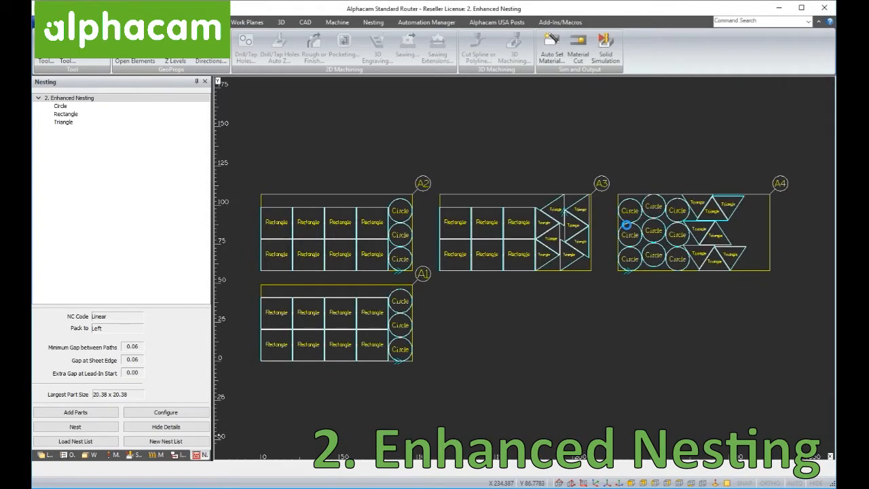
# - Examine how the rectangles, circles and triangles are arranged on nested sheets A1 to A4
pyautogui.scroll(-3, 592, 229)
pyautogui.scroll(3, 466, 310)
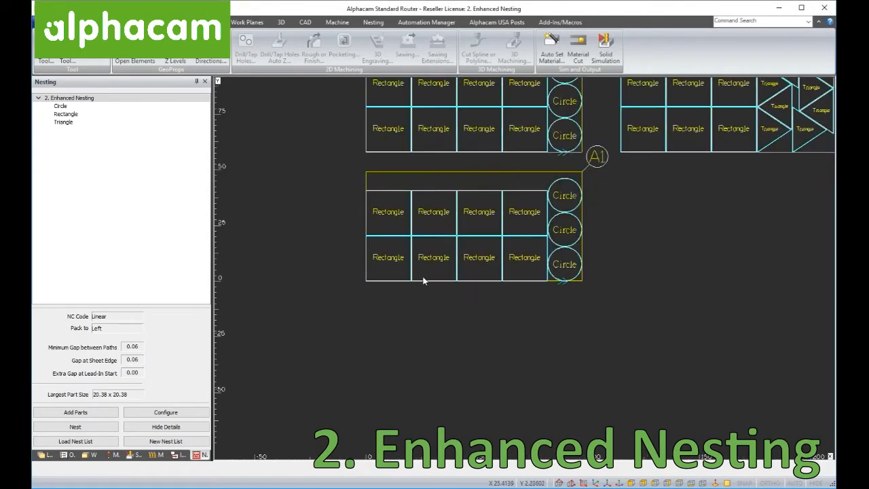
pyautogui.scroll(-1, 460, 282)
pyautogui.scroll(-2, 606, 232)
pyautogui.scroll(4, 648, 201)
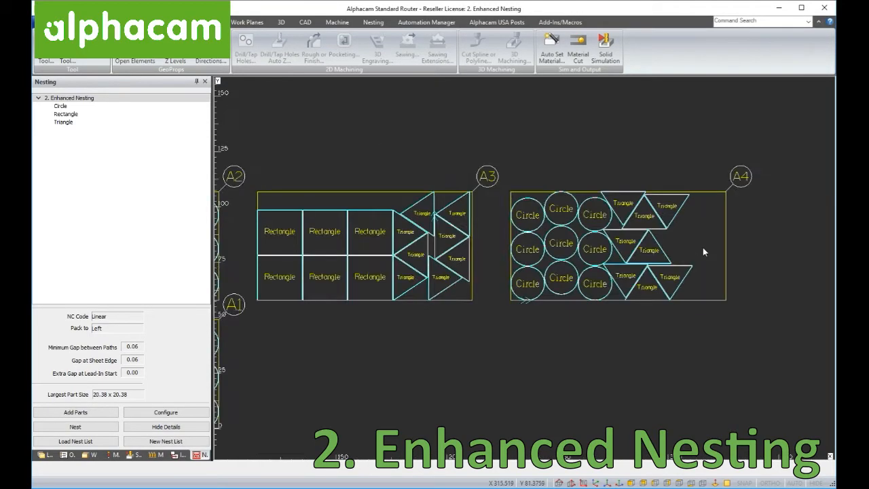
pyautogui.scroll(-3, 699, 247)
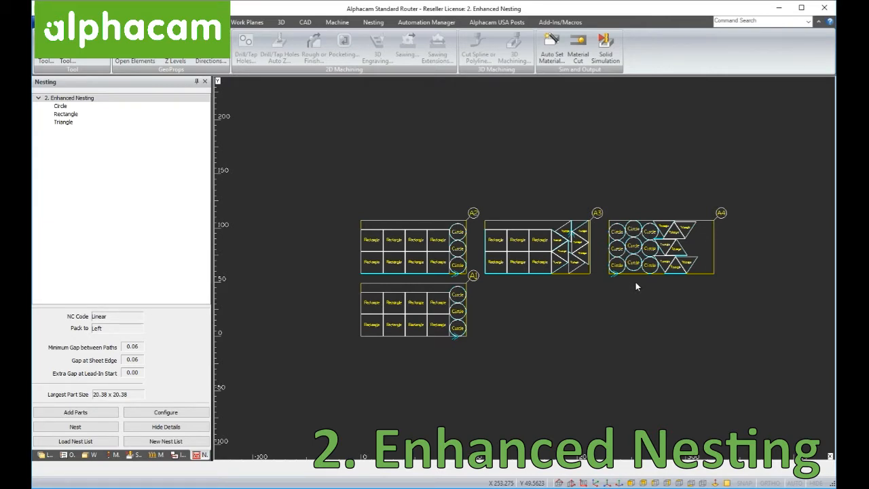
pyautogui.scroll(-1, 591, 256)
pyautogui.scroll(1, 590, 256)
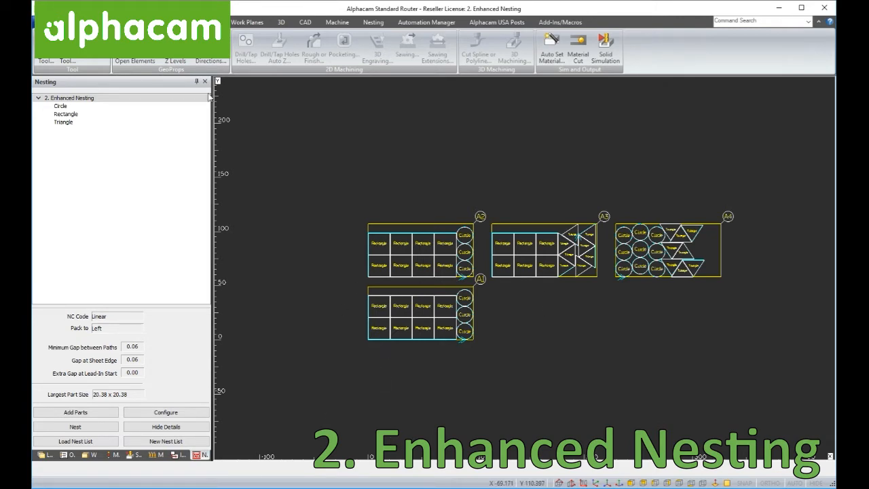
# - Start a new drawing without saving the drawing or nest list changes, and draw a rectangular sheet outline 49 high from the origin
pyautogui.click(55, 9)
pyautogui.click(437, 272)
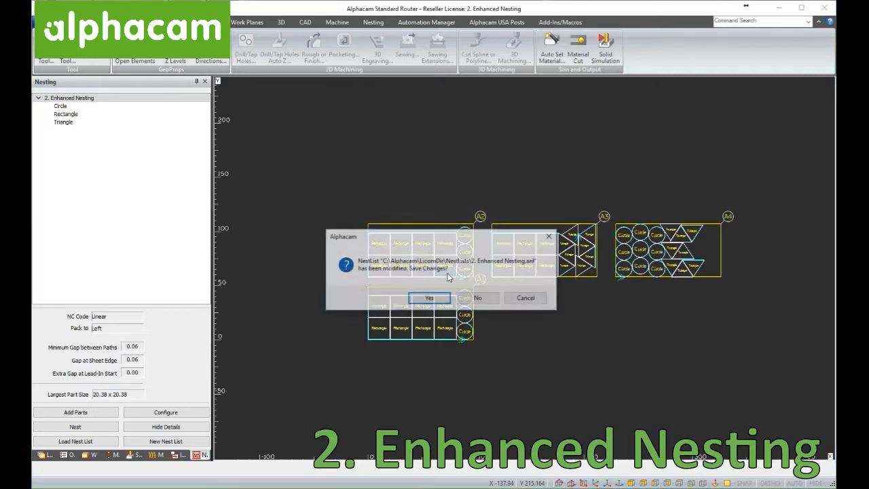
pyautogui.click(477, 299)
pyautogui.press('r')
pyautogui.press('Return')
pyautogui.write('49')
pyautogui.press('Return')
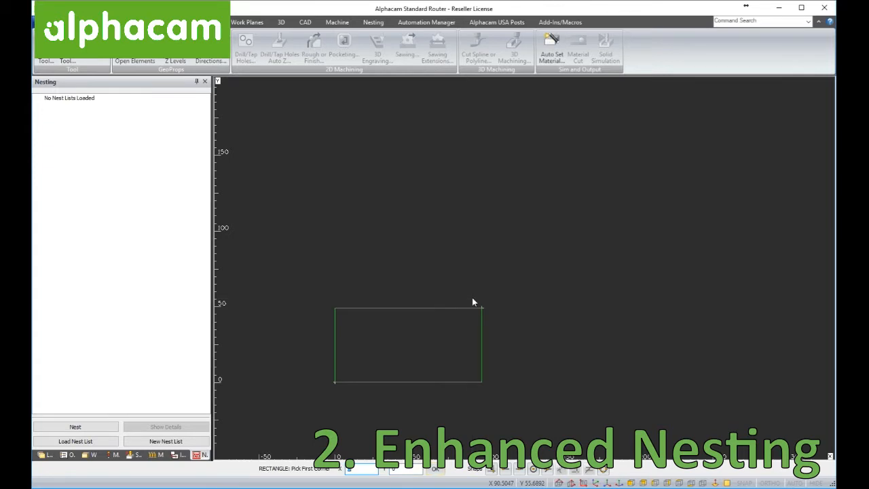
pyautogui.press('Escape')
# - Insert the circle, square and triangle part drawings one above another beside the sheet outline's left edge
pyautogui.click(44, 22)
pyautogui.click(47, 49)
pyautogui.click(283, 200)
pyautogui.click(463, 325)
pyautogui.click(283, 326)
pyautogui.doubleClick(291, 206)
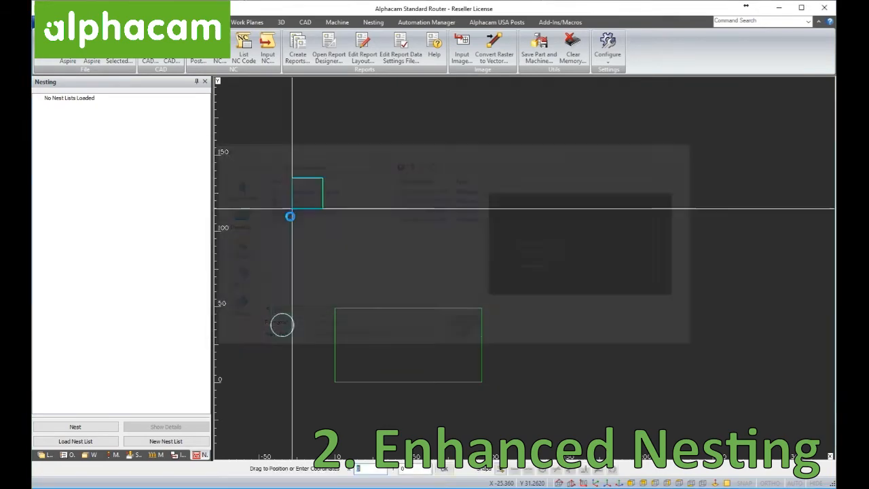
pyautogui.click(273, 382)
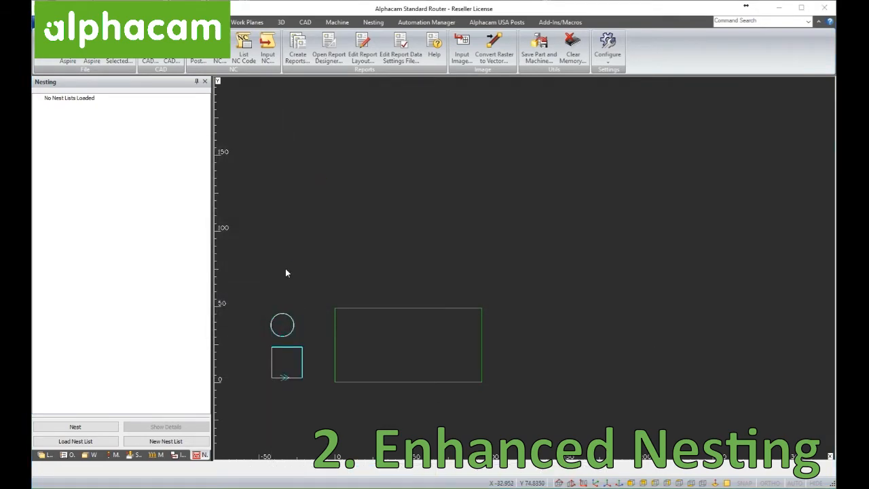
pyautogui.doubleClick(289, 219)
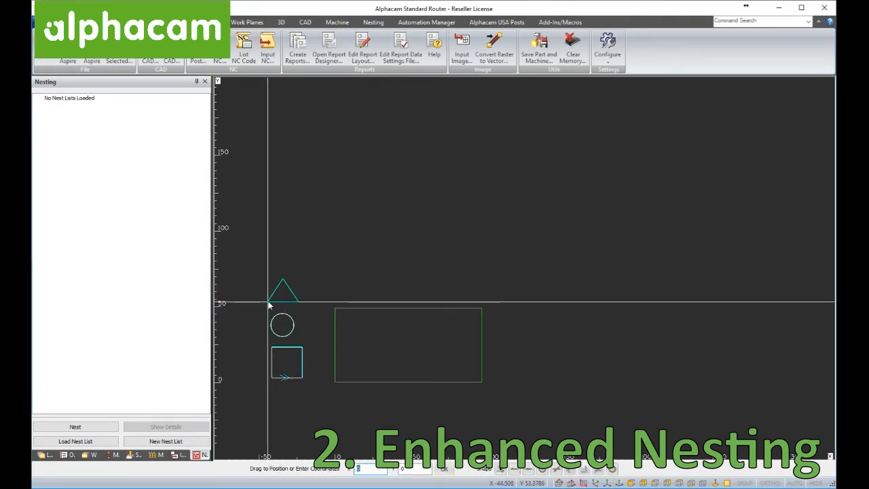
pyautogui.click(267, 302)
# - Set up True Shape Nesting with parts selected from the screen, nesting toolpaths and enclosed geometries
pyautogui.scroll(-2, 428, 218)
pyautogui.scroll(2, 315, 308)
pyautogui.scroll(-1, 454, 338)
pyautogui.scroll(2, 454, 338)
pyautogui.scroll(-1, 450, 319)
pyautogui.scroll(1, 378, 267)
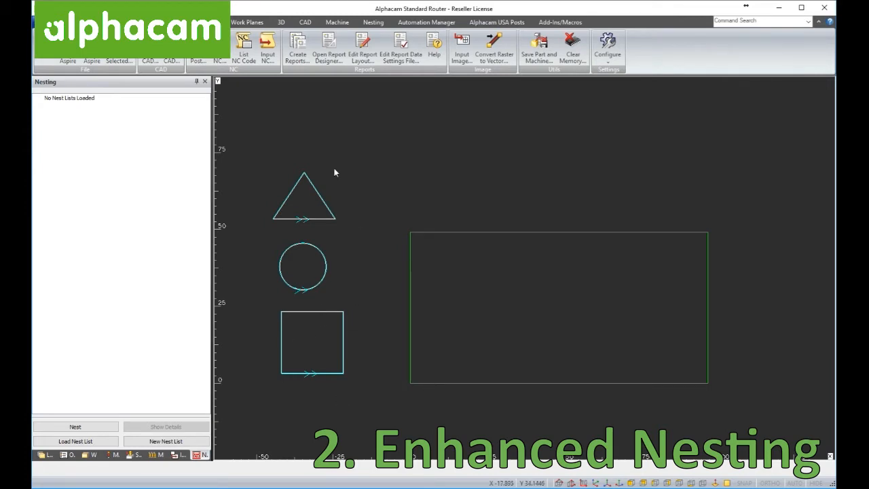
pyautogui.click(370, 23)
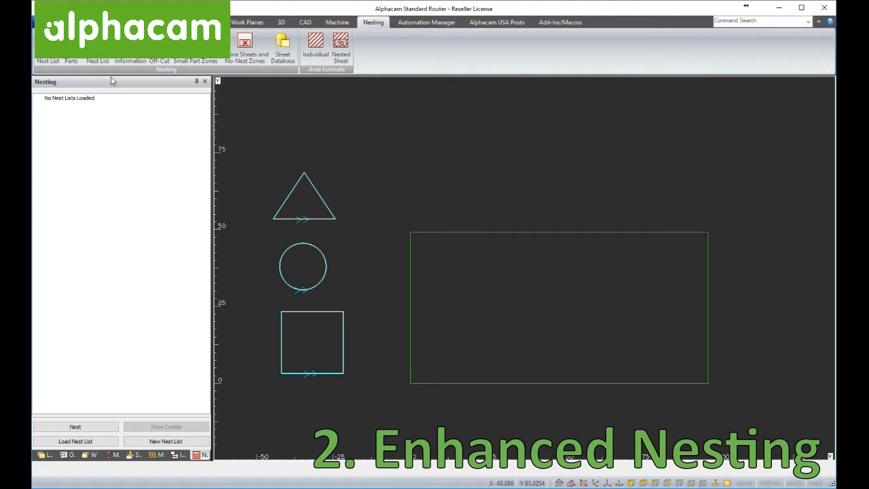
pyautogui.click(70, 48)
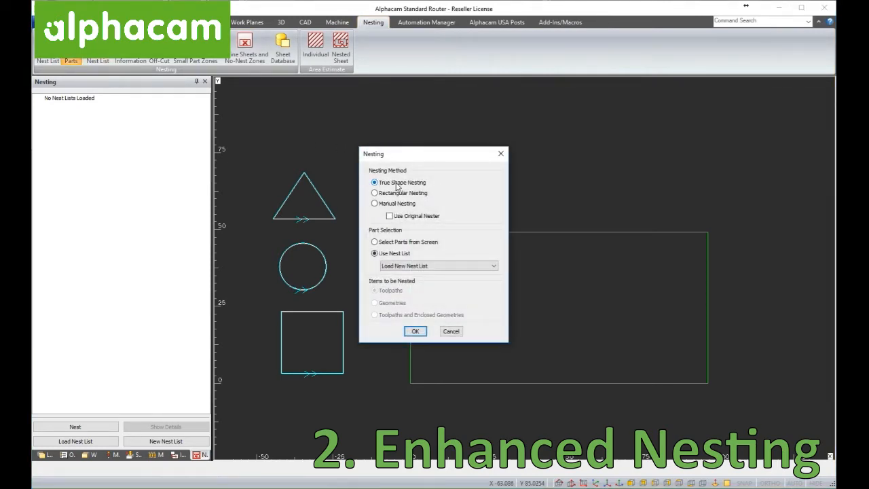
pyautogui.click(390, 242)
pyautogui.click(394, 315)
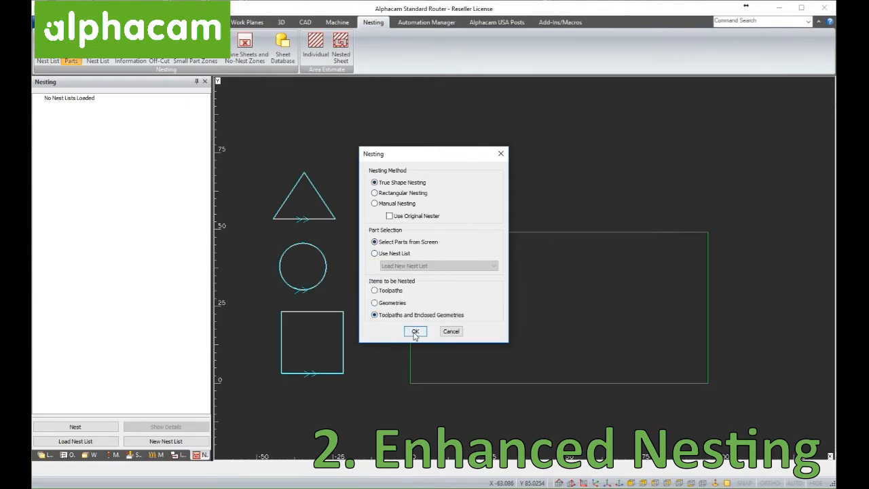
pyautogui.click(415, 332)
# - Select the triangle's toolpath and geometry as a nesting part and name it Triangle
pyautogui.moveTo(253, 152); pyautogui.dragTo(367, 231)
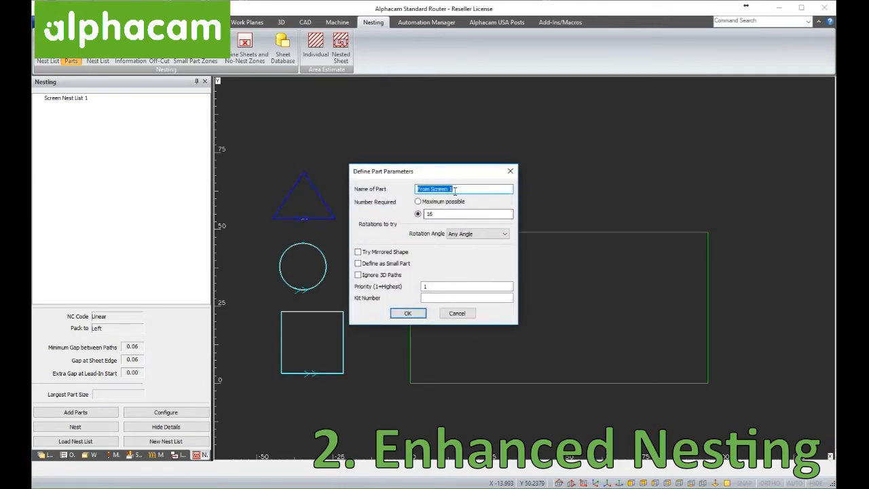
pyautogui.write('Triangle')
pyautogui.click(418, 313)
# - Select the circle as the second nesting part, name it Circle and require 22 of them
pyautogui.click(260, 223)
pyautogui.click(361, 302)
pyautogui.write('Circle')
pyautogui.press('Tab')
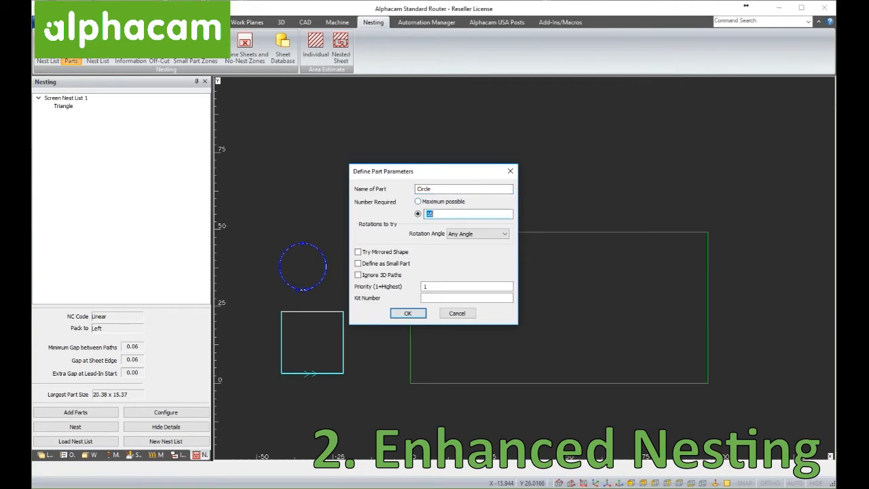
pyautogui.click(408, 313)
# - Select the square as the third nesting part and name it Square
pyautogui.click(268, 303)
pyautogui.click(371, 403)
pyautogui.write('Square')
pyautogui.press('Tab')
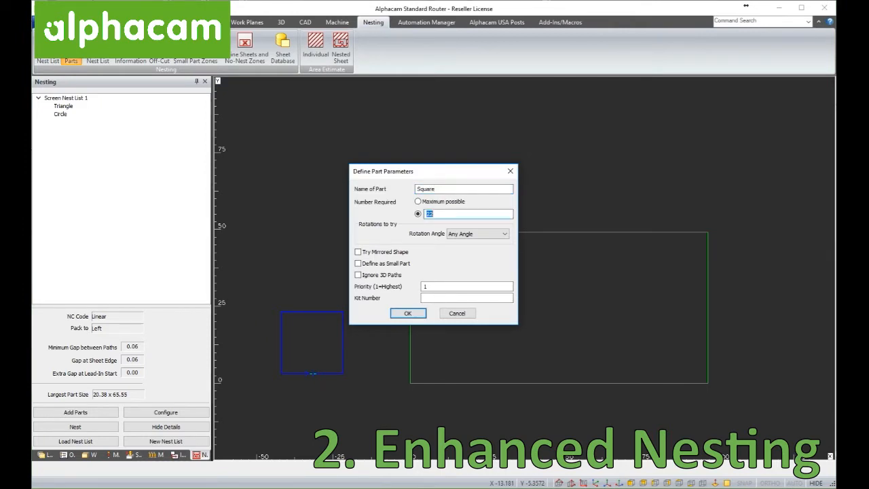
pyautogui.click(406, 313)
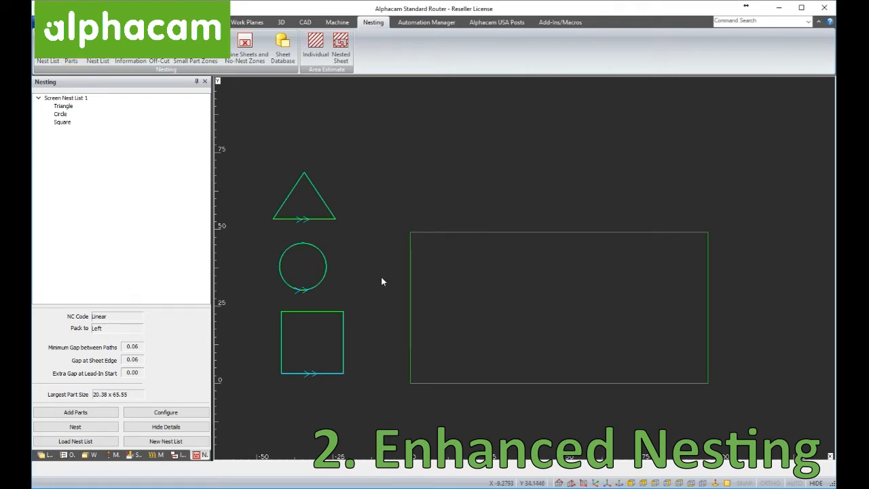
# - Configure the Circle part in the nest list with Don't rotate and a required number of 18
pyautogui.scroll(-3, 382, 277)
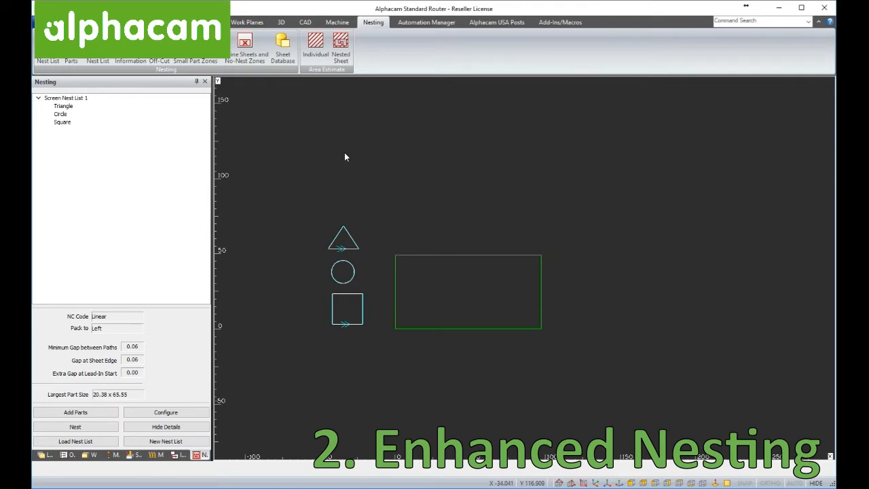
pyautogui.scroll(1, 353, 210)
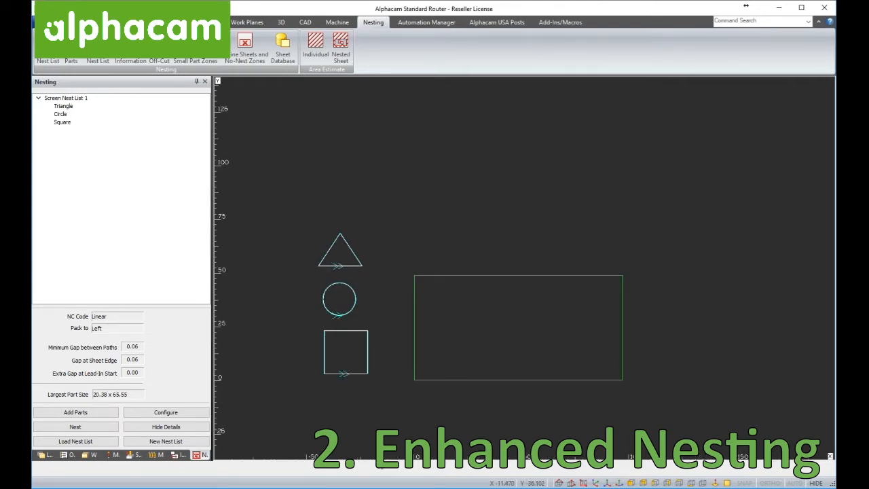
pyautogui.click(63, 115)
pyautogui.rightClick(64, 116)
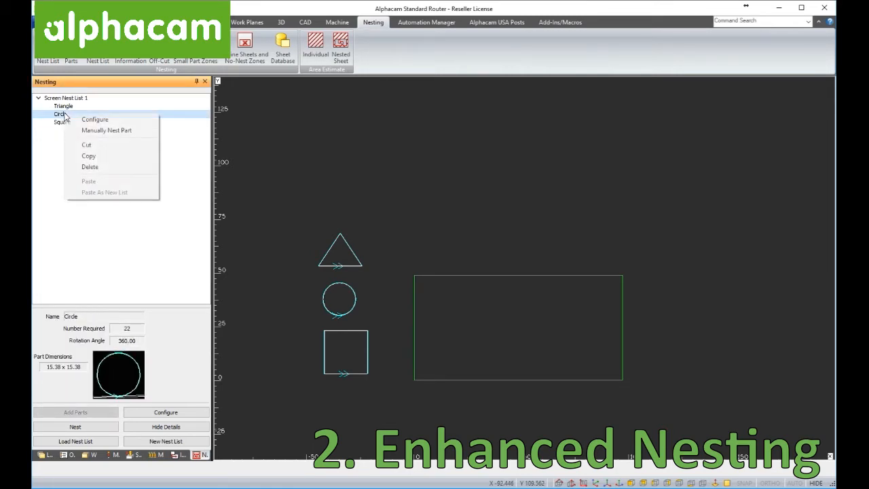
pyautogui.click(107, 121)
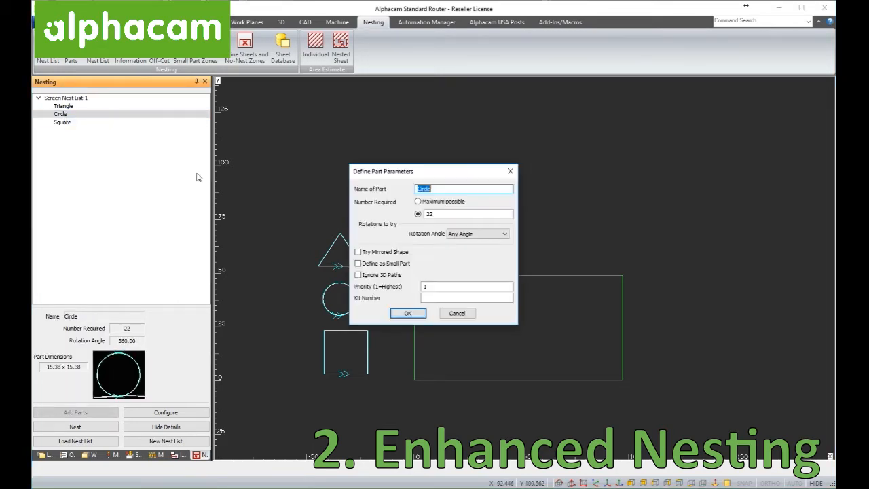
pyautogui.click(476, 235)
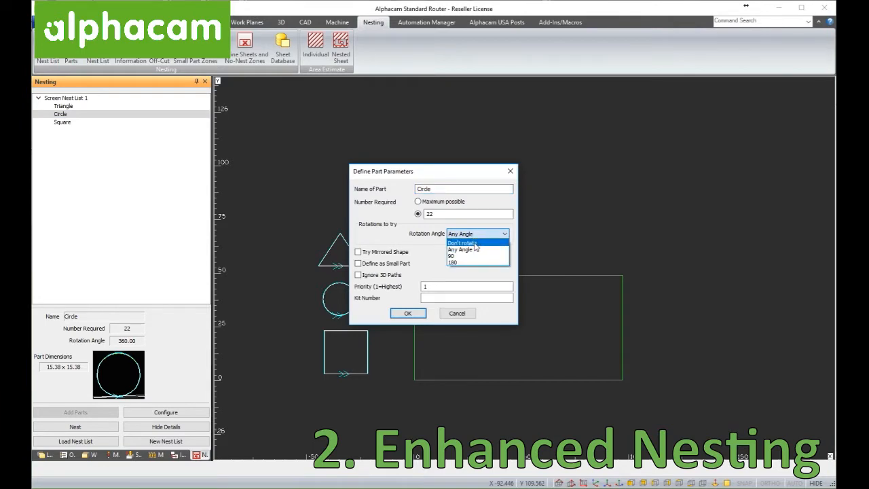
pyautogui.click(477, 248)
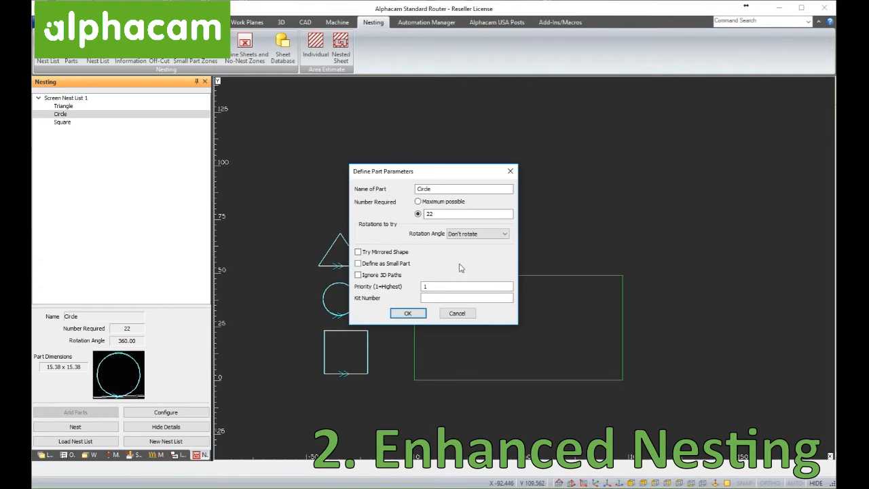
pyautogui.moveTo(439, 215); pyautogui.dragTo(427, 215)
pyautogui.write('18')
pyautogui.click(407, 313)
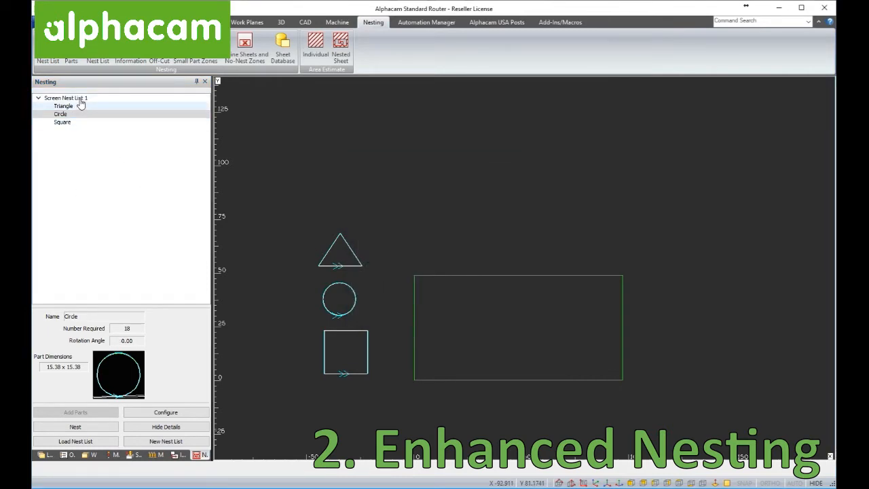
# - Nest Screen Nest List 1 onto the rectangular sheet as 0.75 thick plywood, with the time per sheet set to 3 seconds
pyautogui.rightClick(100, 98)
pyautogui.click(106, 106)
pyautogui.click(414, 333)
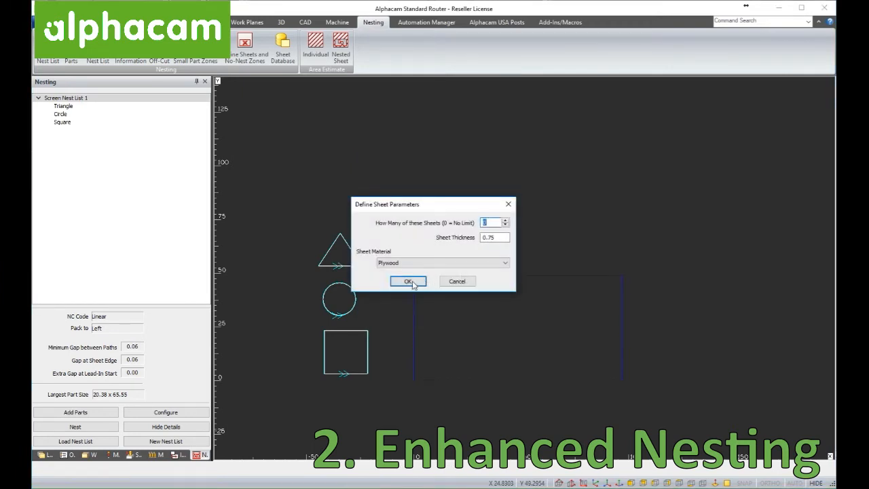
pyautogui.click(411, 283)
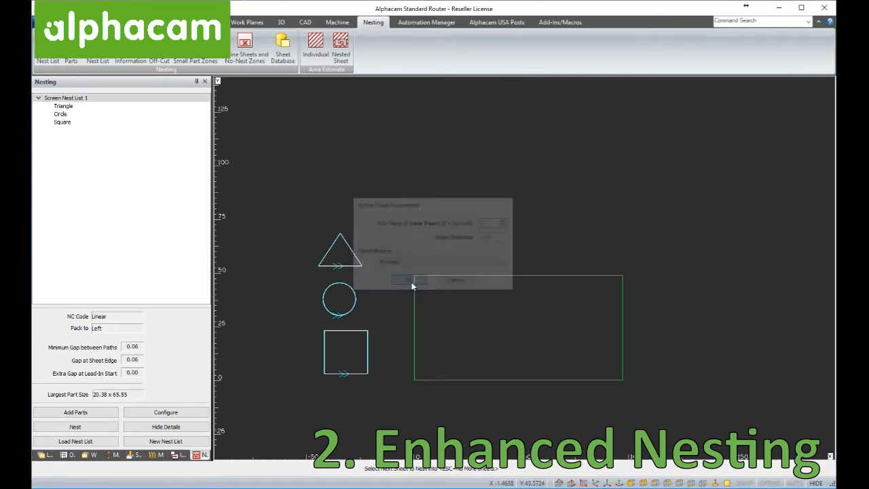
pyautogui.doubleClick(428, 318)
pyautogui.write('3')
pyautogui.click(469, 199)
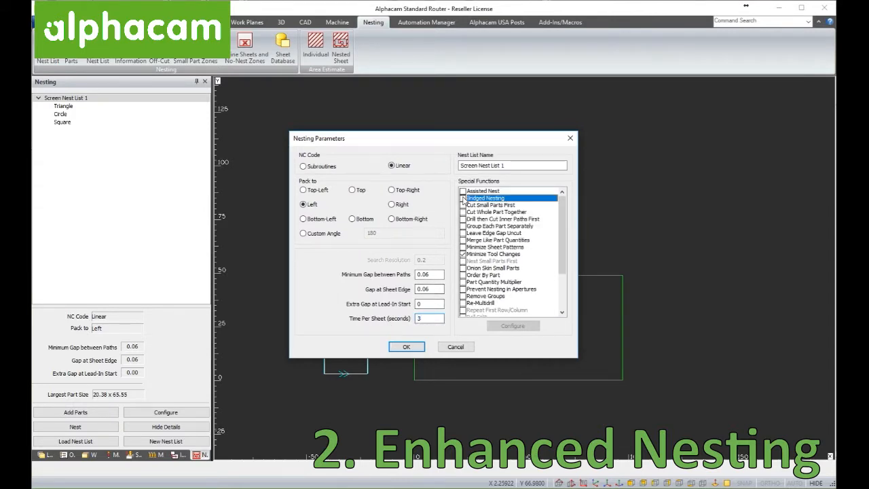
pyautogui.click(406, 347)
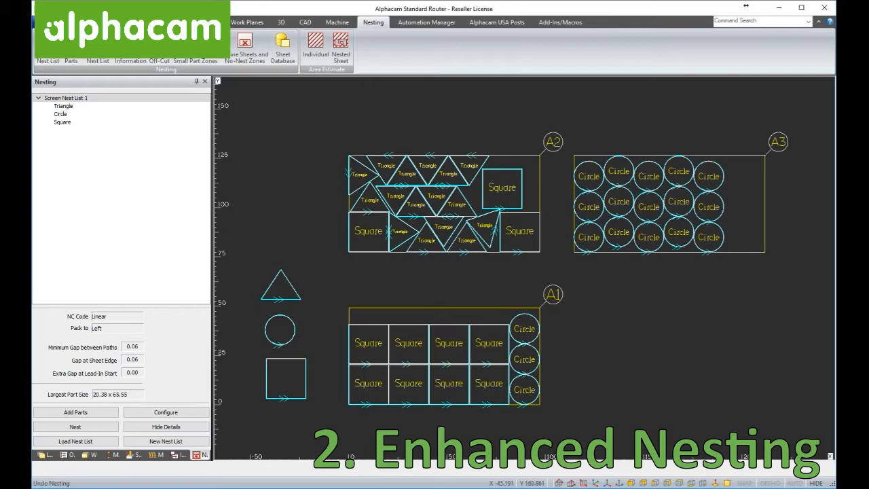
# - Undo the nesting and set the Circle part's required number to 21
pyautogui.click(83, 8)
pyautogui.rightClick(71, 116)
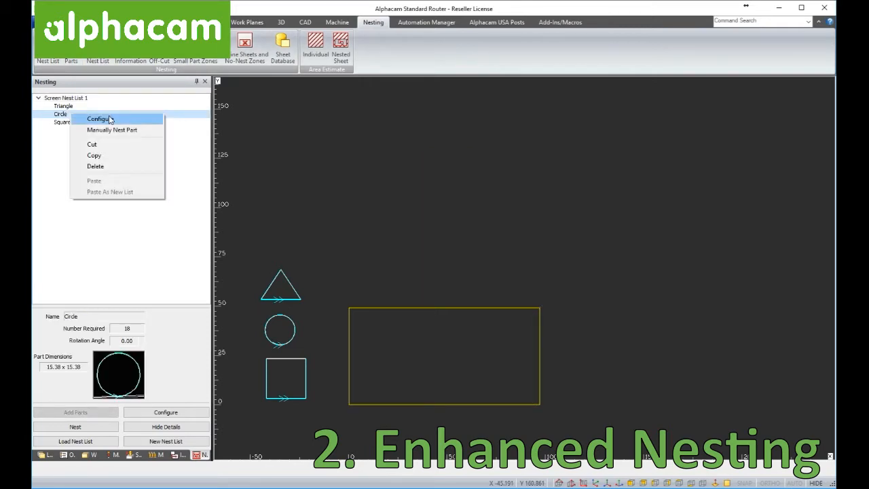
pyautogui.click(109, 117)
pyautogui.doubleClick(438, 214)
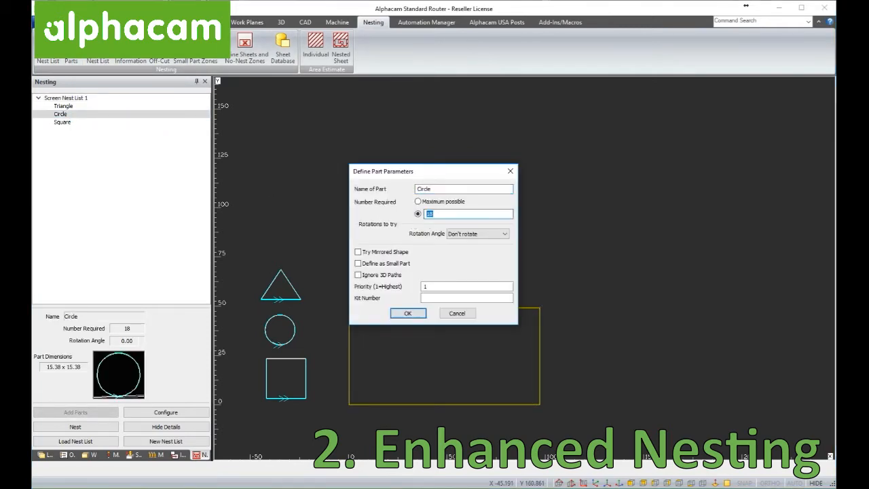
pyautogui.click(408, 313)
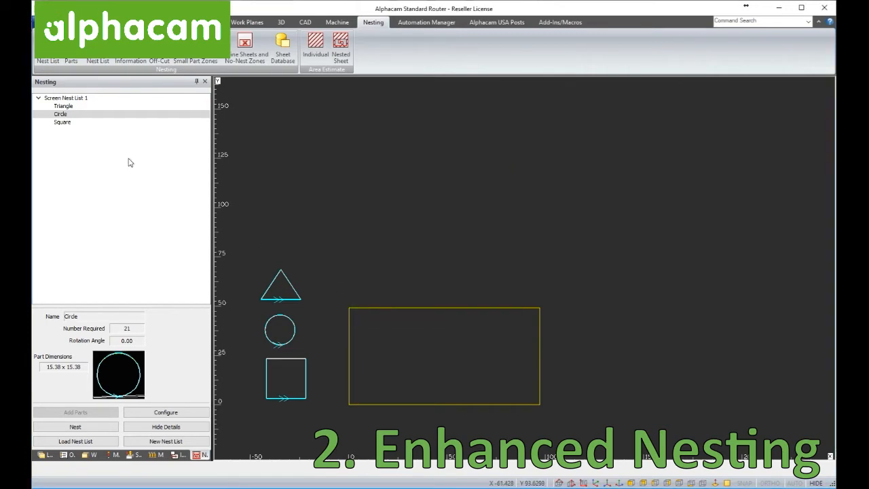
# - Nest Screen Nest List 1 onto the rectangular sheet again using True Shape Nesting with the current nesting parameters
pyautogui.rightClick(74, 99)
pyautogui.click(80, 106)
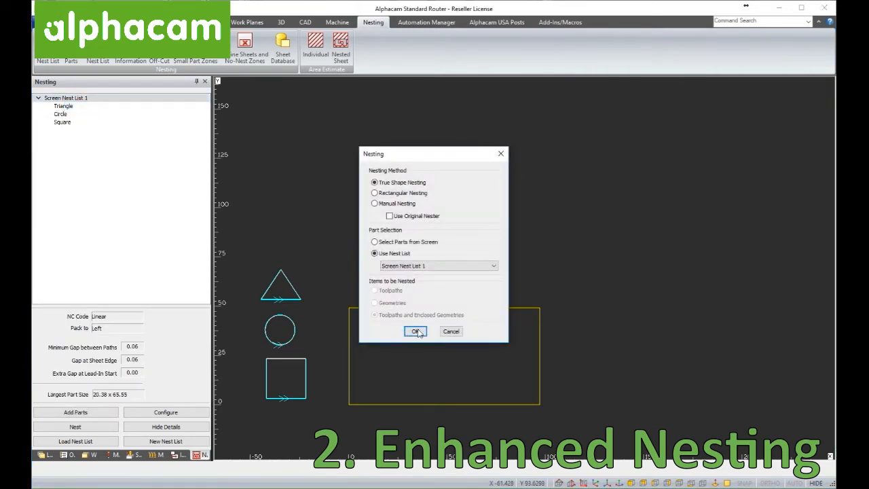
pyautogui.click(414, 333)
pyautogui.click(423, 308)
pyautogui.click(408, 279)
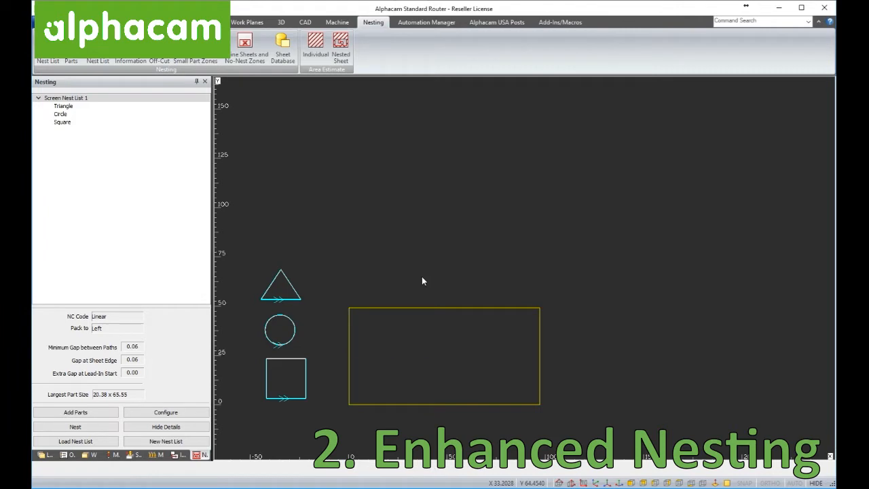
pyautogui.press('Return')
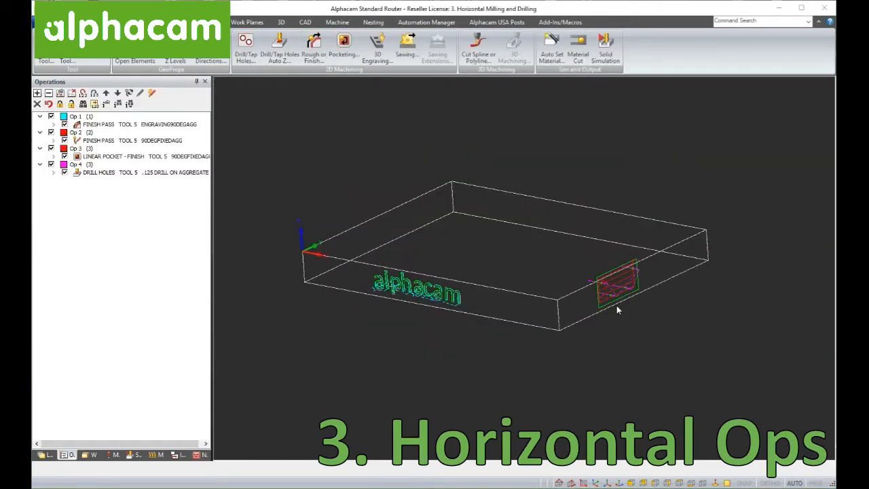
# - Open the horizontal milling and drilling part in Solid Simulation and start the playback
pyautogui.scroll(-3, 527, 298)
pyautogui.scroll(3, 514, 309)
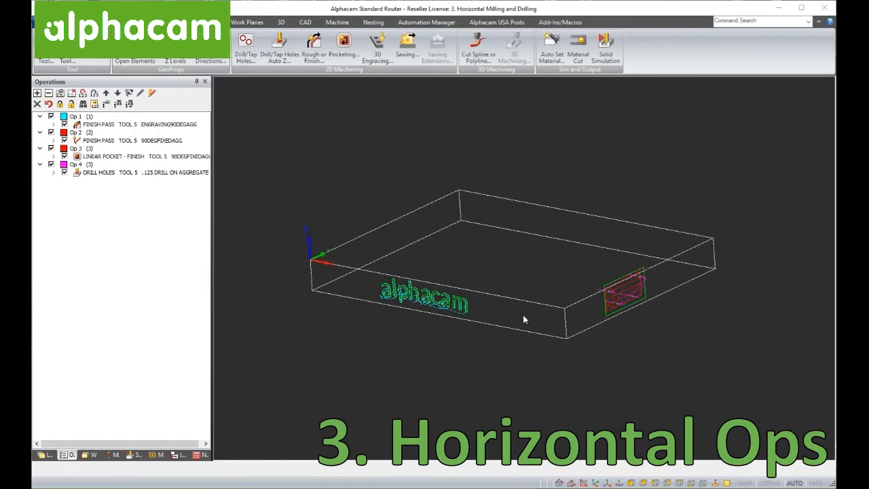
pyautogui.moveTo(536, 306)
pyautogui.mouseDown(button='middle')
pyautogui.moveTo(563, 315)
pyautogui.moveTo(532, 296)
pyautogui.moveTo(540, 294)
pyautogui.mouseUp(button='middle')
pyautogui.scroll(3, 564, 289)
pyautogui.scroll(-3, 527, 284)
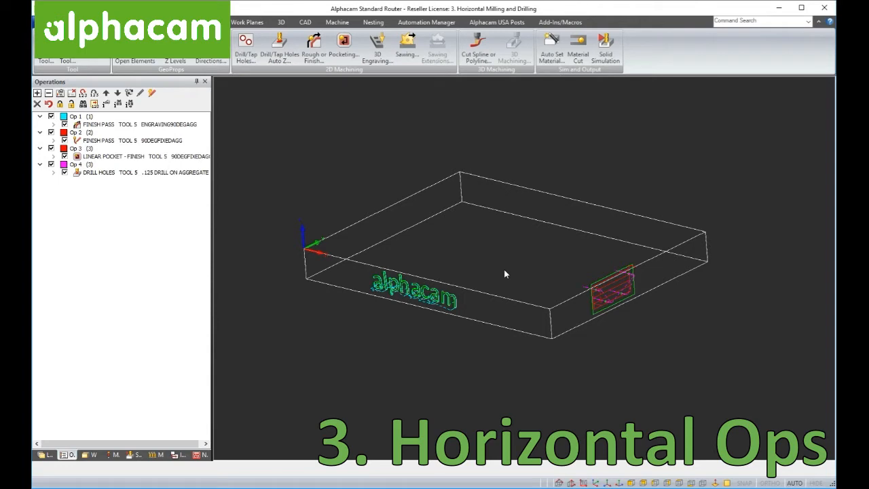
pyautogui.rightClick(505, 274)
pyautogui.moveTo(547, 278)
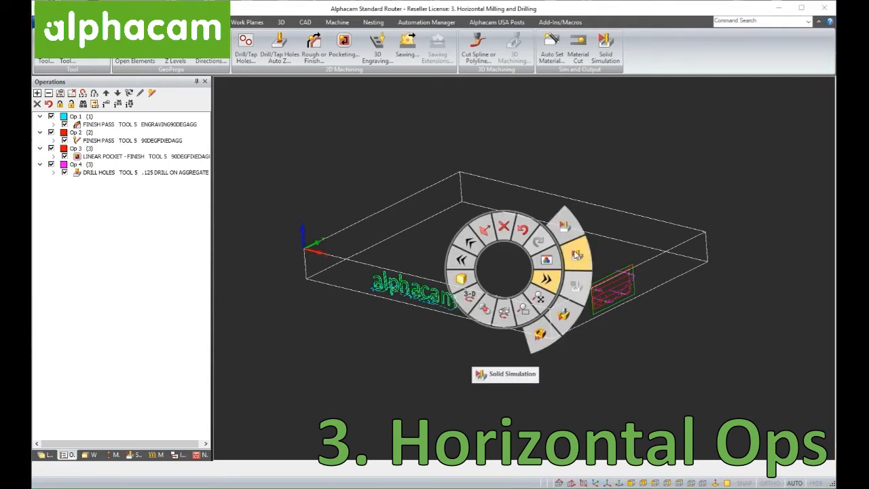
pyautogui.click(576, 254)
pyautogui.scroll(2, 506, 275)
pyautogui.scroll(-2, 513, 292)
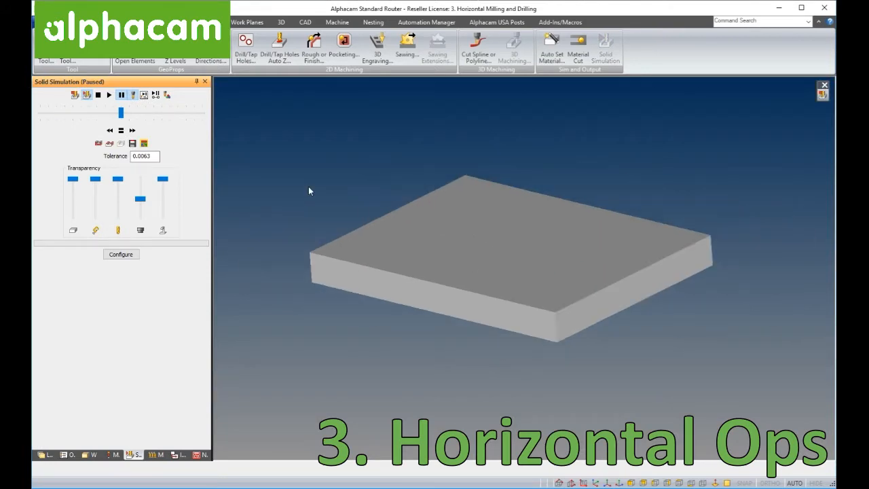
pyautogui.click(109, 95)
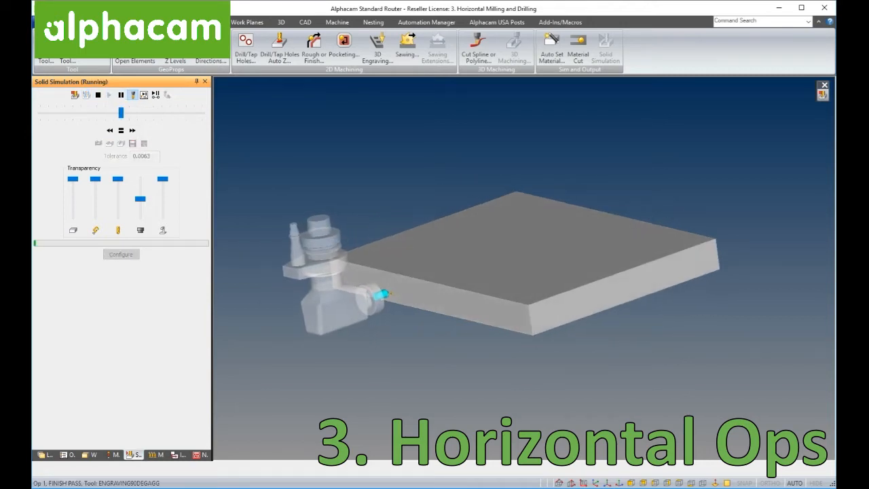
# - Raise the playback speed of the running side-engraving simulation to its maximum
pyautogui.click(133, 130)
pyautogui.click(133, 131)
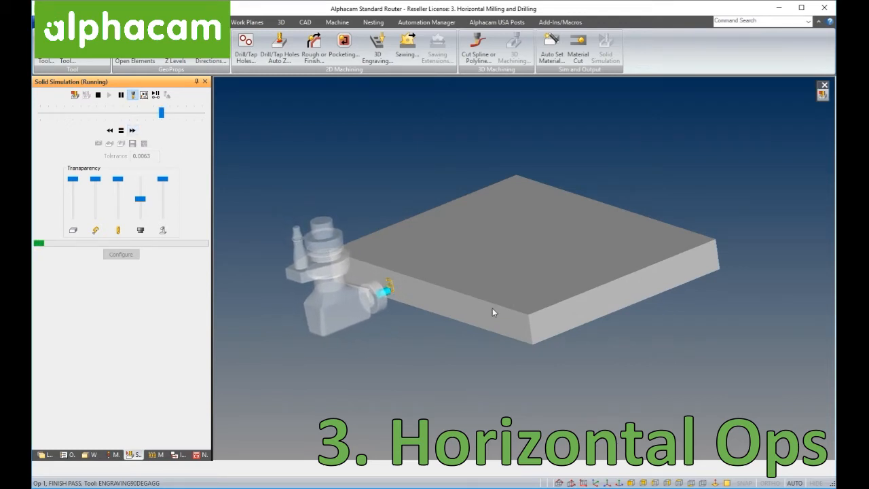
pyautogui.scroll(2, 454, 305)
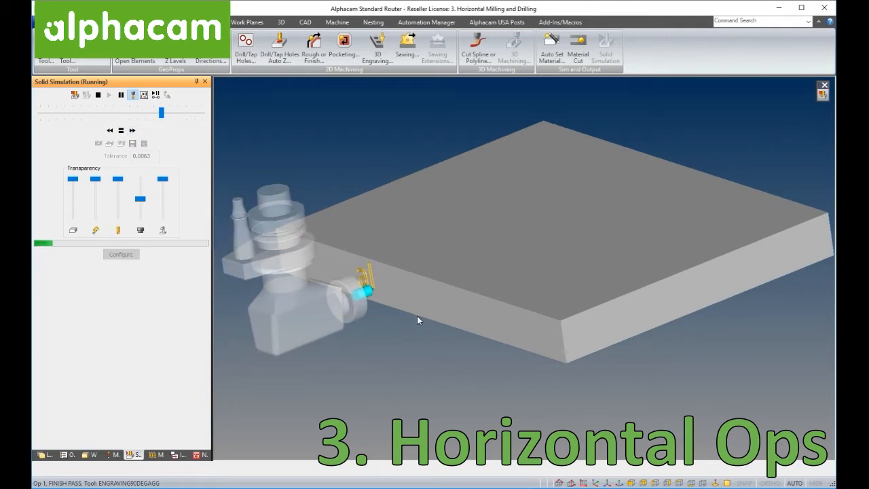
pyautogui.scroll(-1, 393, 227)
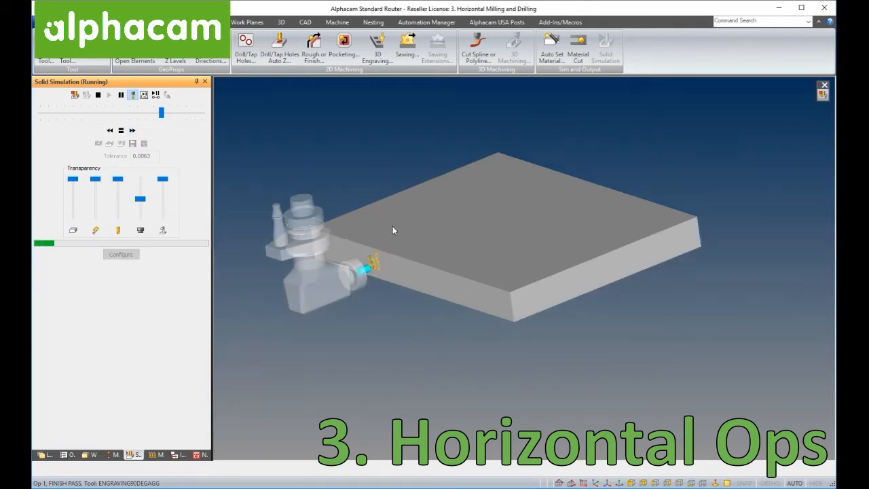
pyautogui.click(133, 130)
pyautogui.click(144, 95)
pyautogui.click(134, 132)
pyautogui.click(133, 132)
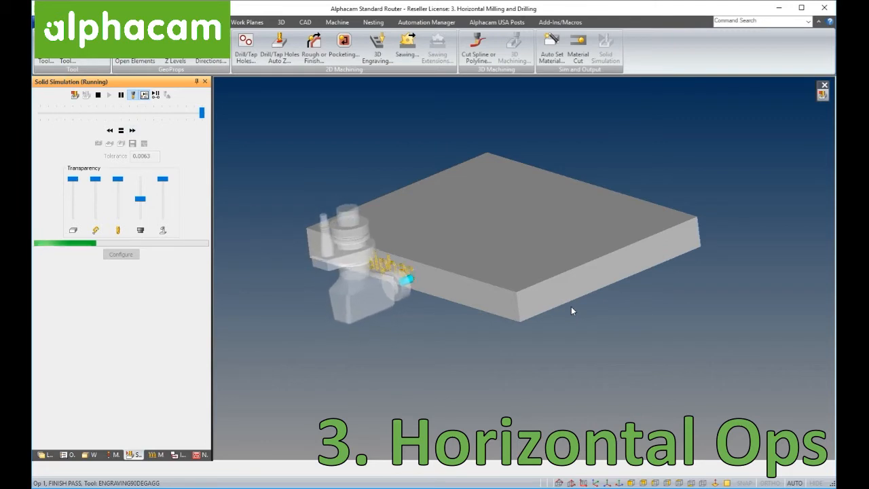
# - Reset the simulation speed to its default, raise it one increment, and make the tool holder slightly less transparent
pyautogui.click(120, 131)
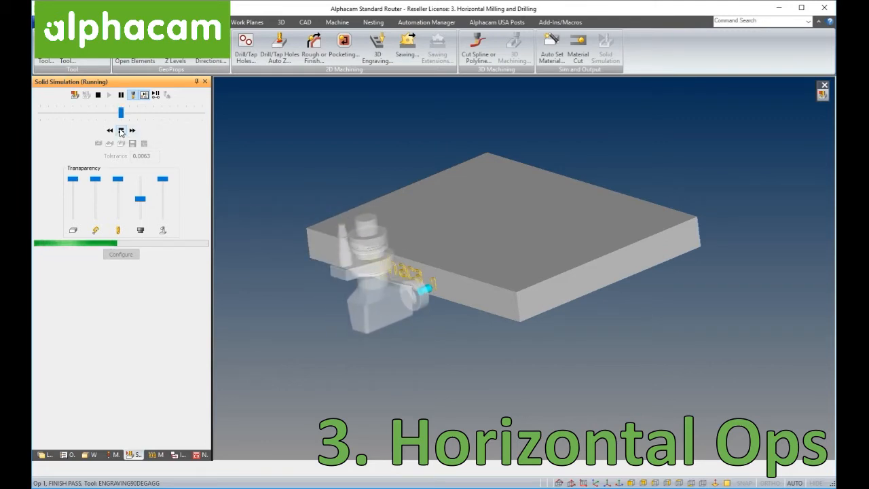
pyautogui.click(132, 131)
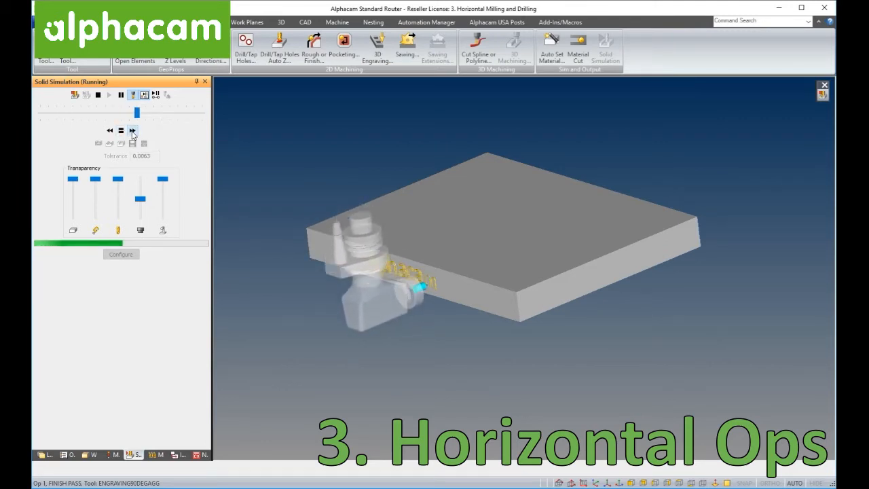
pyautogui.scroll(2, 448, 288)
pyautogui.scroll(2, 446, 290)
pyautogui.moveTo(437, 275)
pyautogui.mouseDown(button='middle')
pyautogui.moveTo(397, 268)
pyautogui.moveTo(391, 289)
pyautogui.moveTo(431, 285)
pyautogui.mouseUp(button='middle')
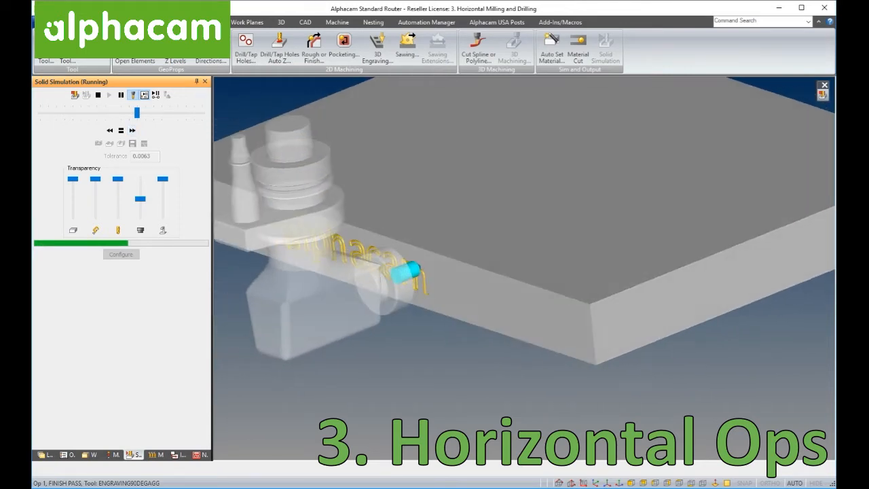
pyautogui.moveTo(143, 198)
pyautogui.mouseDown()
pyautogui.moveTo(144, 181)
pyautogui.moveTo(143, 194)
pyautogui.mouseUp()
pyautogui.scroll(-3, 426, 240)
pyautogui.scroll(2, 590, 233)
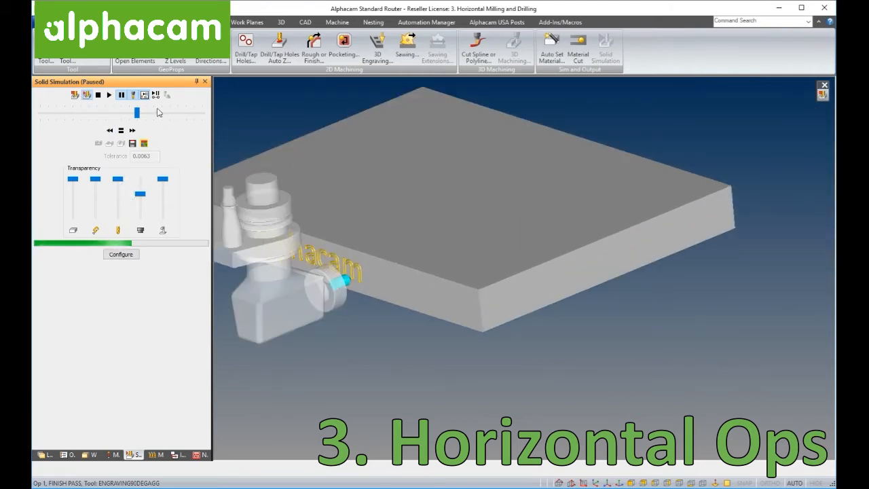
# - Resume the paused simulation to play the finish pass, linear pocket and drilling operations on the block's end face
pyautogui.click(109, 96)
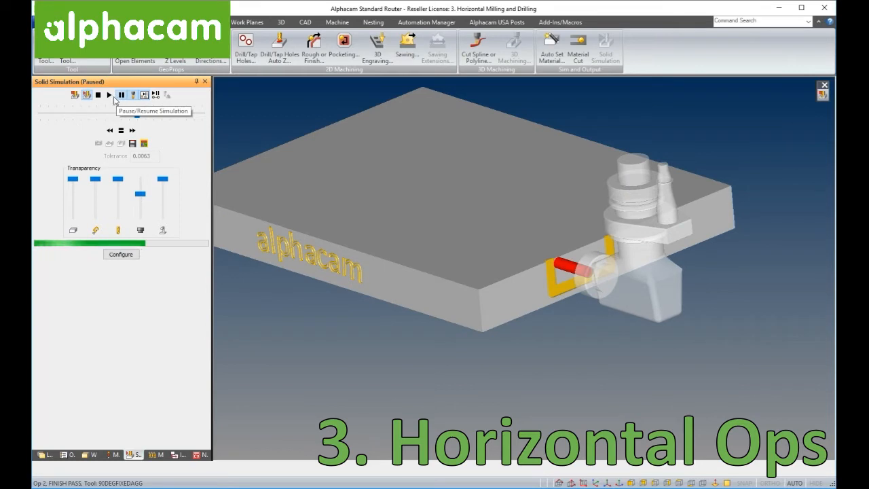
pyautogui.click(121, 95)
pyautogui.moveTo(388, 210); pyautogui.dragTo(346, 213, button='middle')
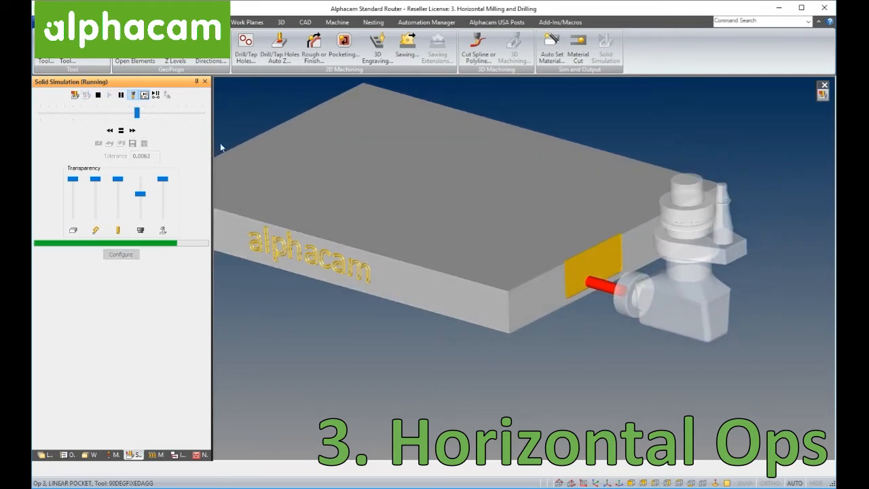
pyautogui.click(110, 96)
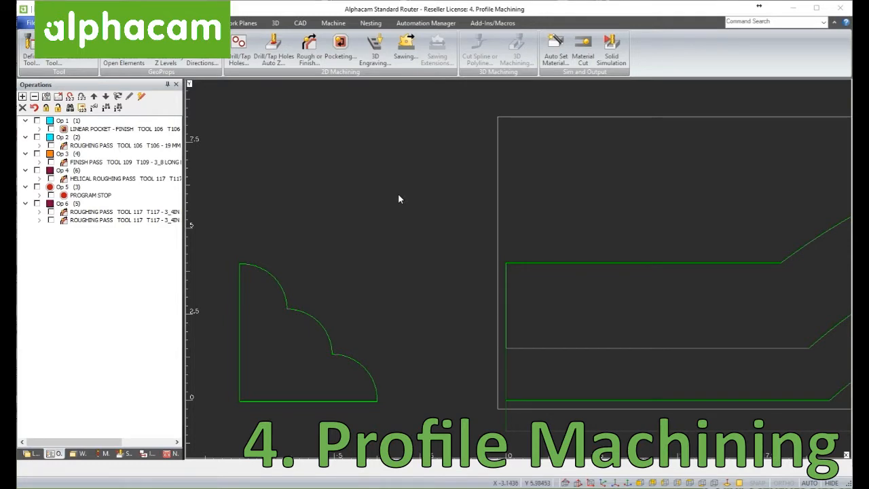
# - Examine the stepped cross-section profile and the arched part geometry in the Profile Machining drawing
pyautogui.scroll(-5, 348, 270)
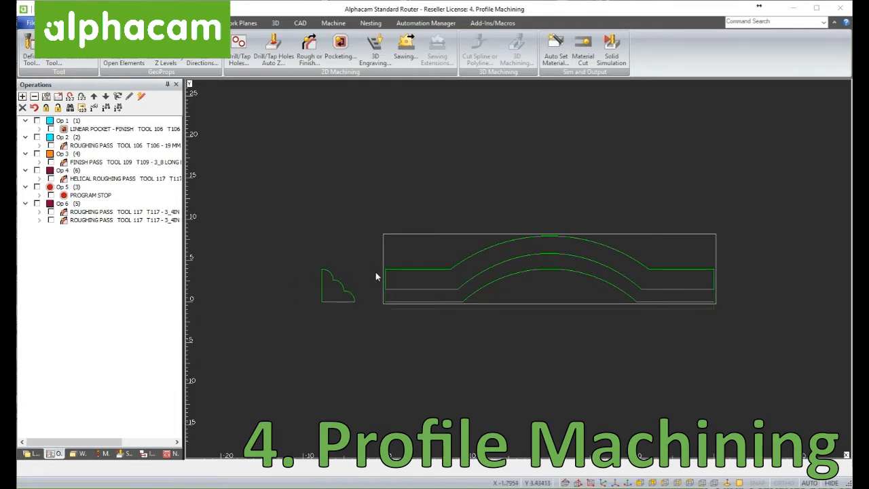
pyautogui.scroll(1, 371, 274)
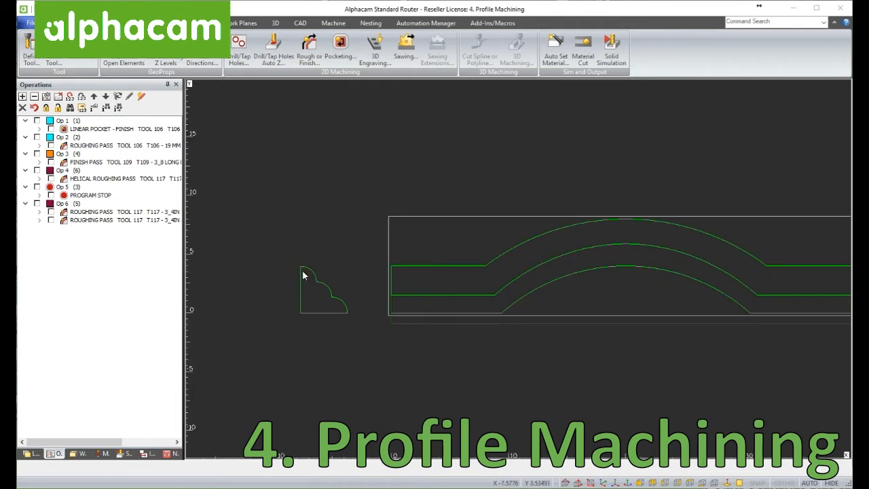
pyautogui.scroll(-1, 303, 275)
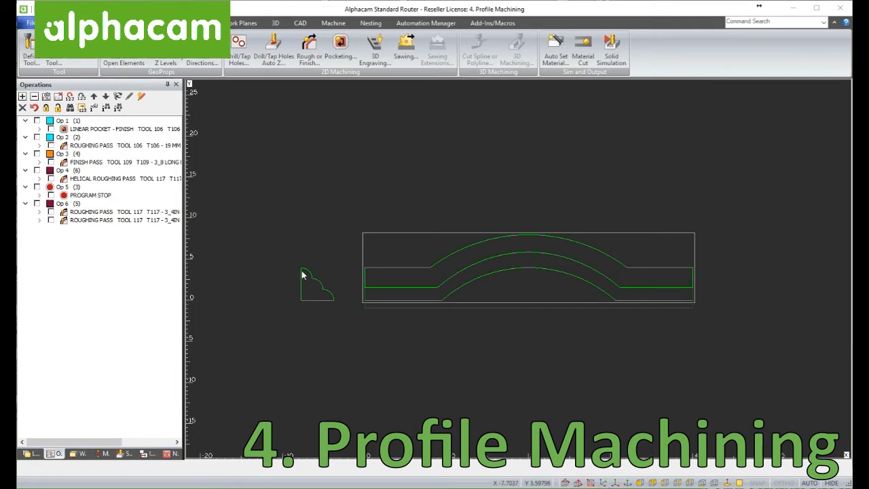
pyautogui.scroll(3, 294, 297)
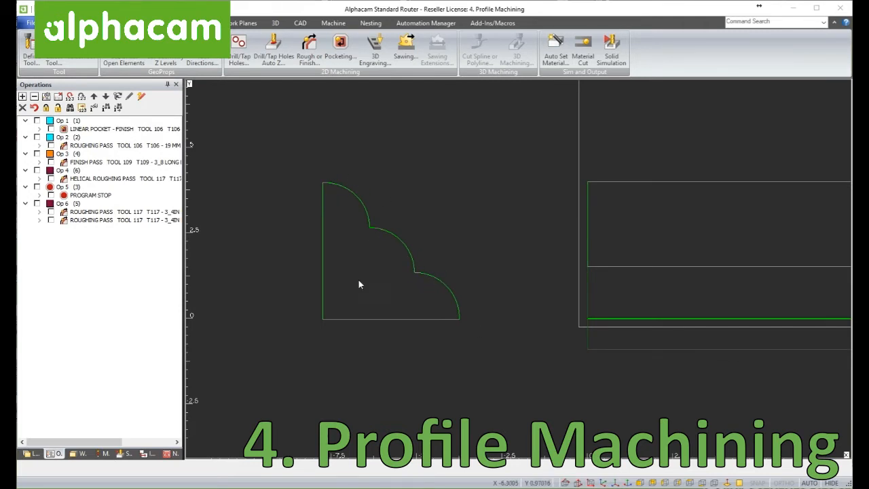
pyautogui.scroll(-3, 311, 280)
pyautogui.scroll(-2, 317, 276)
pyautogui.scroll(2, 419, 280)
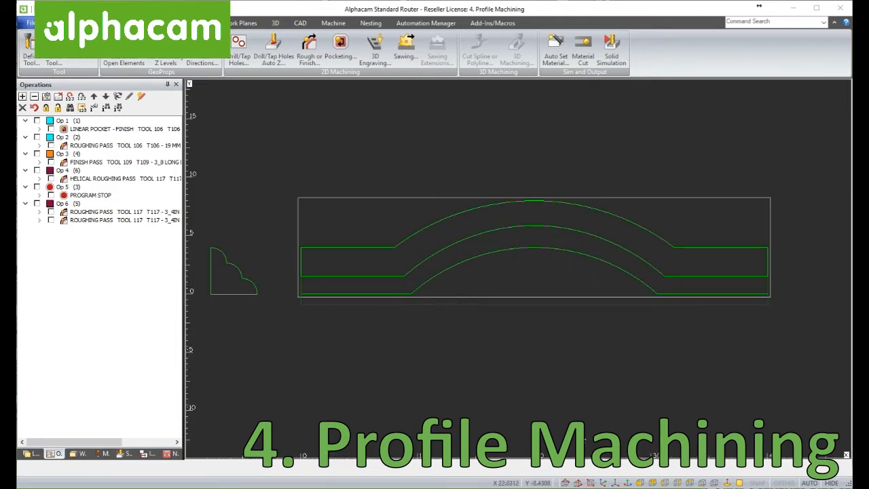
# - Highlight the arched outline, the middle arch boundary and the stepped cross-section in turn to examine each geometry, without deleting anything
pyautogui.click(603, 482)
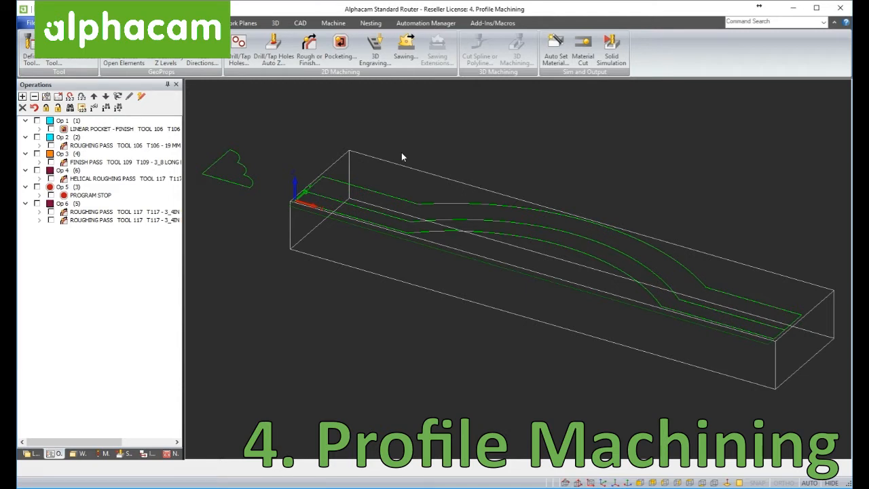
pyautogui.press('Delete')
pyautogui.click(429, 203)
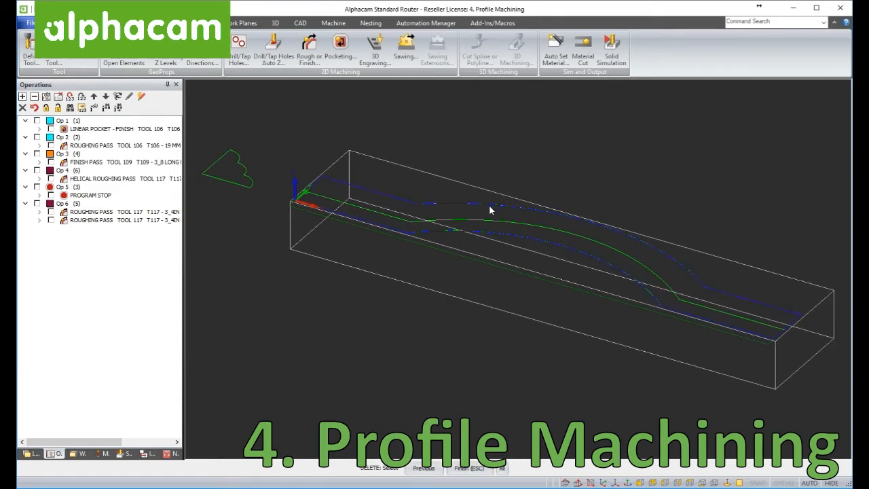
pyautogui.click(489, 205)
pyautogui.click(484, 221)
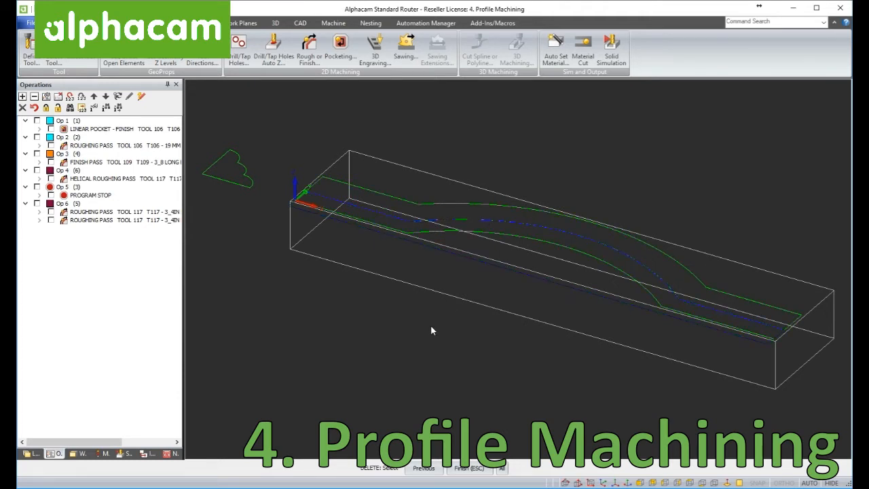
pyautogui.click(460, 220)
pyautogui.click(566, 483)
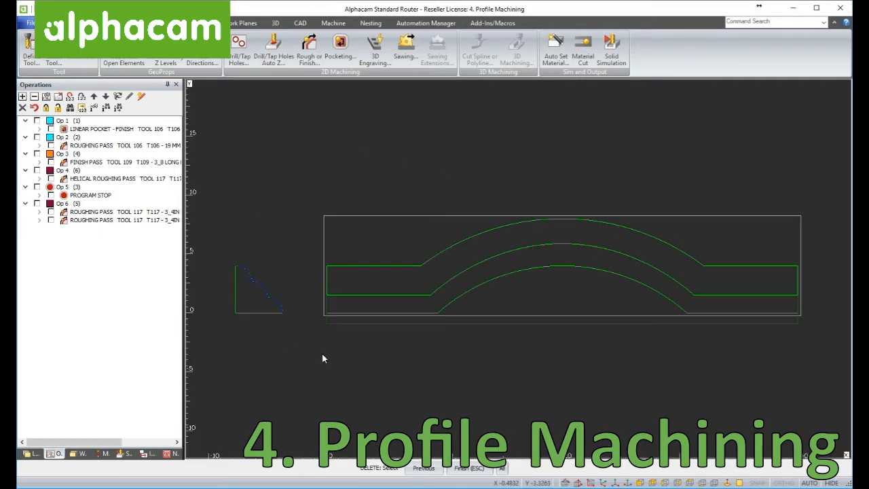
pyautogui.click(248, 270)
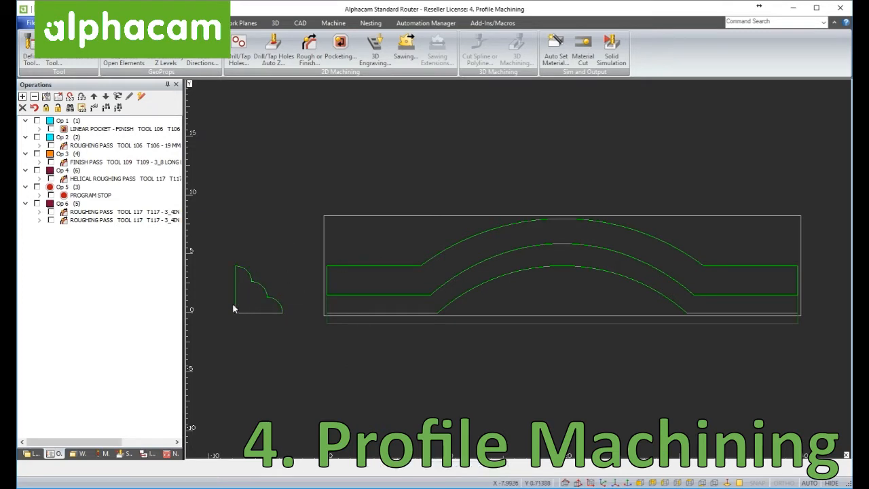
# - Show the toolpaths of all six operations, from the linear pocket in Op 1 to the roughing passes in Op 6
pyautogui.click(37, 120)
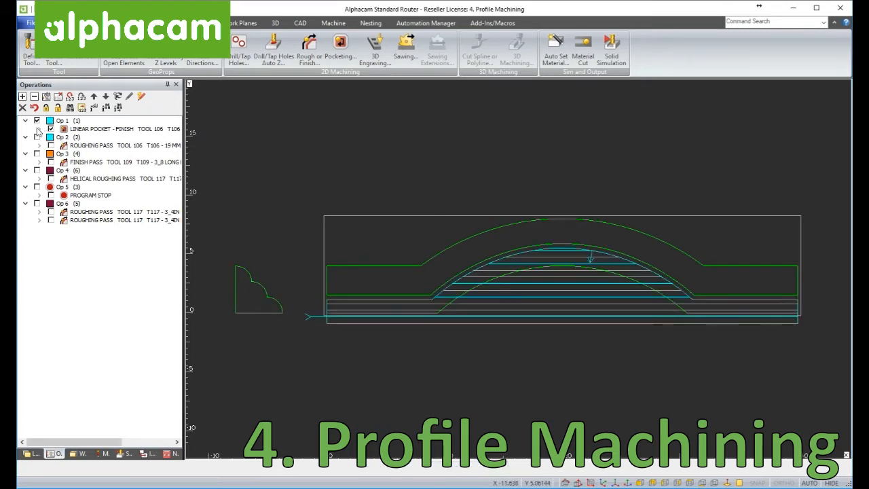
pyautogui.click(38, 137)
pyautogui.click(37, 153)
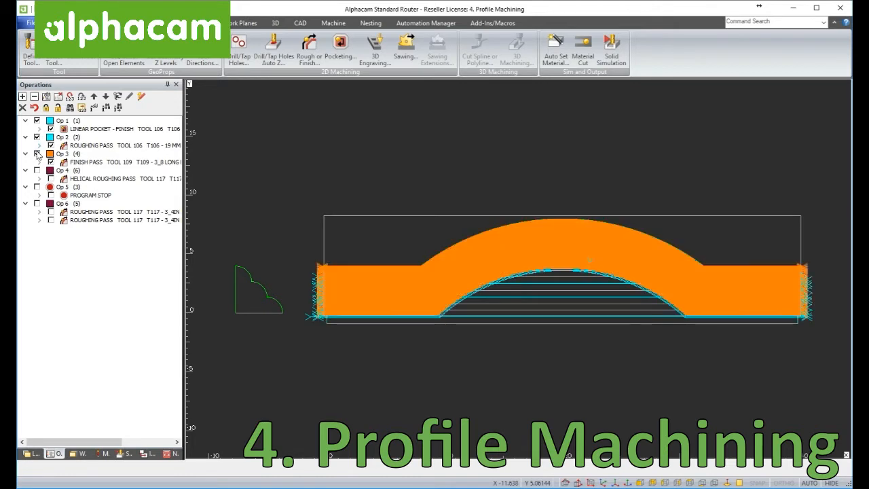
pyautogui.click(37, 203)
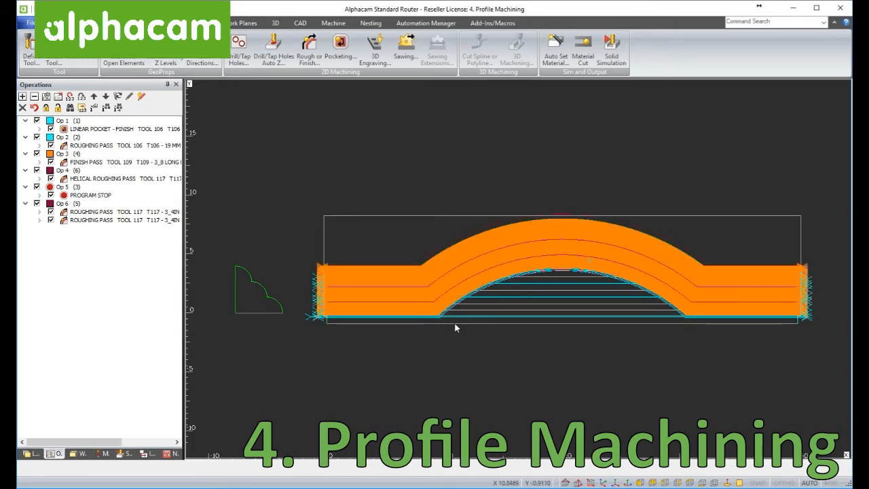
# - Start the solid simulation of all operations on the block in an isometric view, with the playback speed raised
pyautogui.click(603, 482)
pyautogui.rightClick(536, 263)
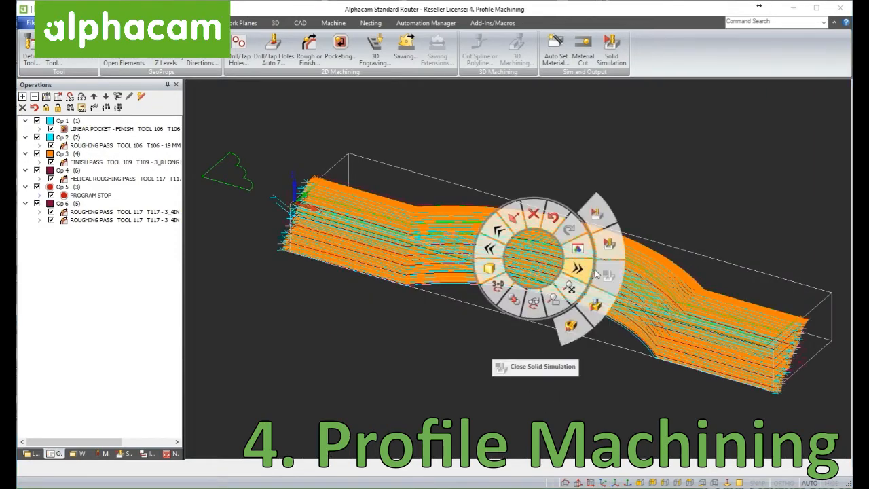
pyautogui.click(597, 246)
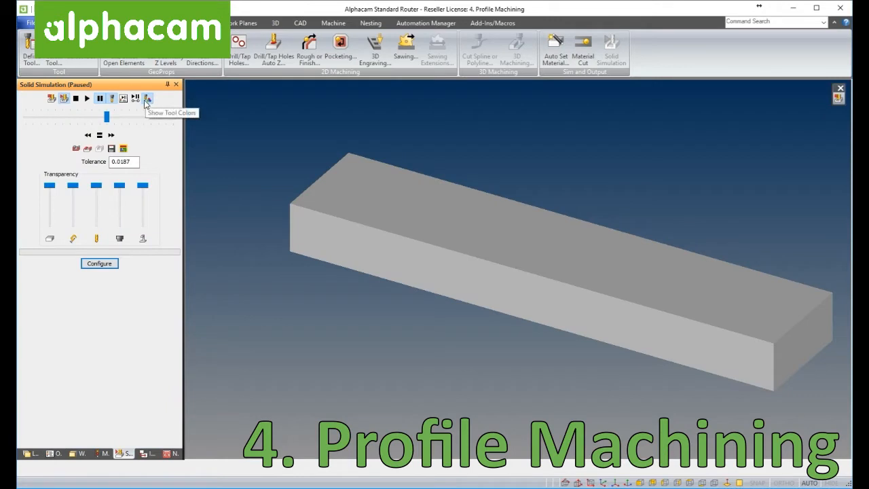
pyautogui.click(89, 99)
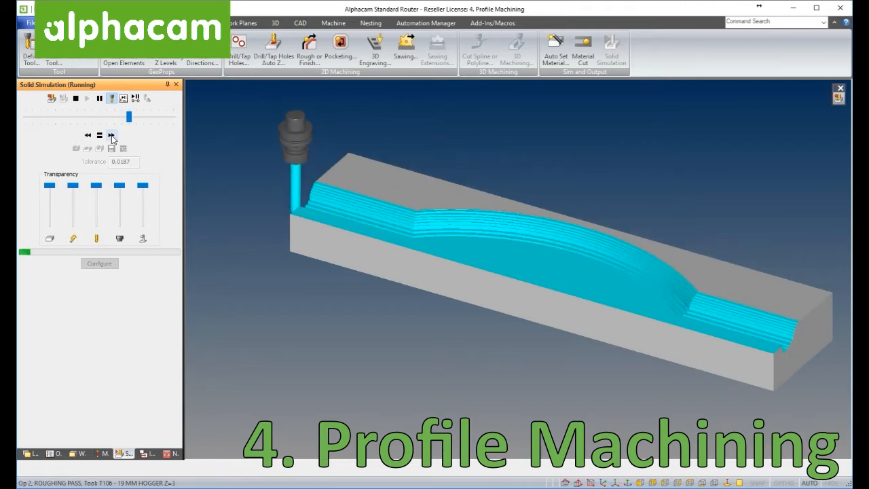
# - Examine the stepped surface left by the roughing pass and the ball-end finish pass from several angles while the simulation runs
pyautogui.moveTo(487, 321); pyautogui.dragTo(421, 306, button='middle')
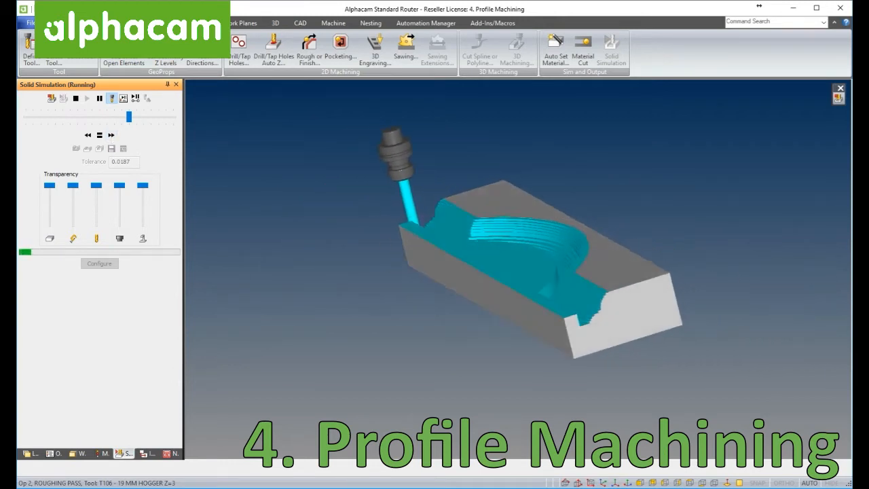
pyautogui.scroll(4, 605, 331)
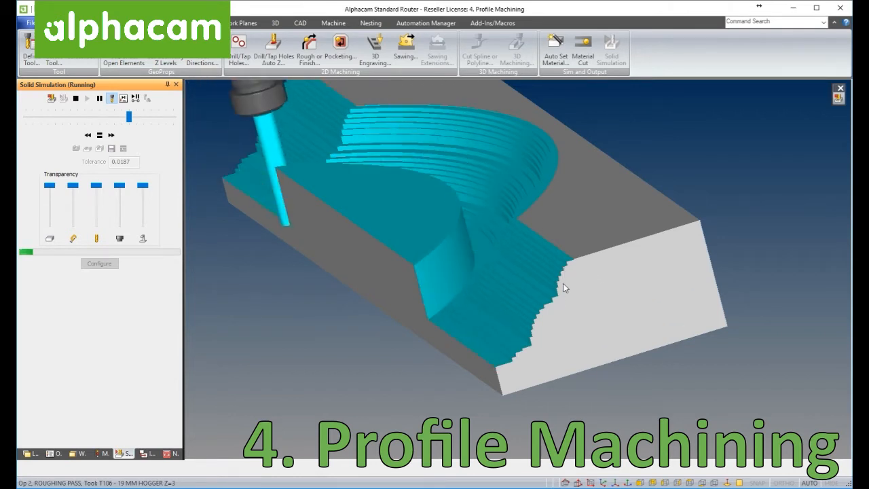
pyautogui.scroll(-2, 484, 286)
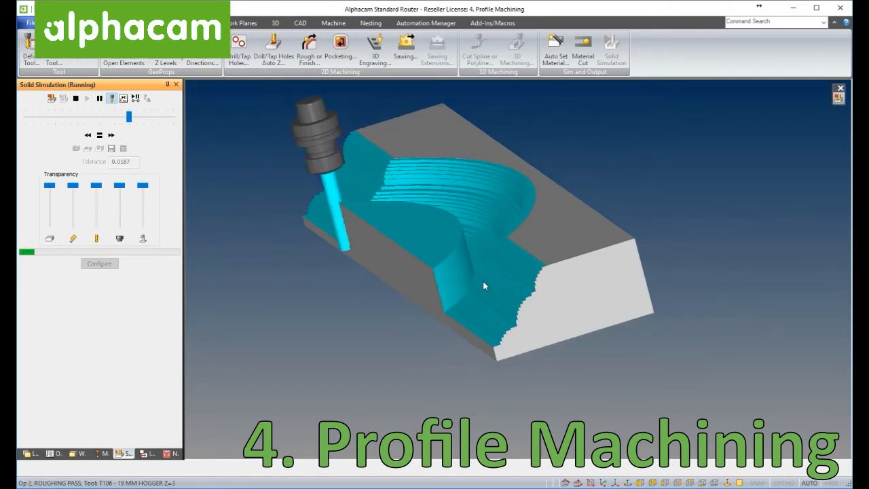
pyautogui.moveTo(417, 289); pyautogui.dragTo(446, 292, button='middle')
pyautogui.scroll(2, 446, 292)
pyautogui.scroll(-2, 447, 293)
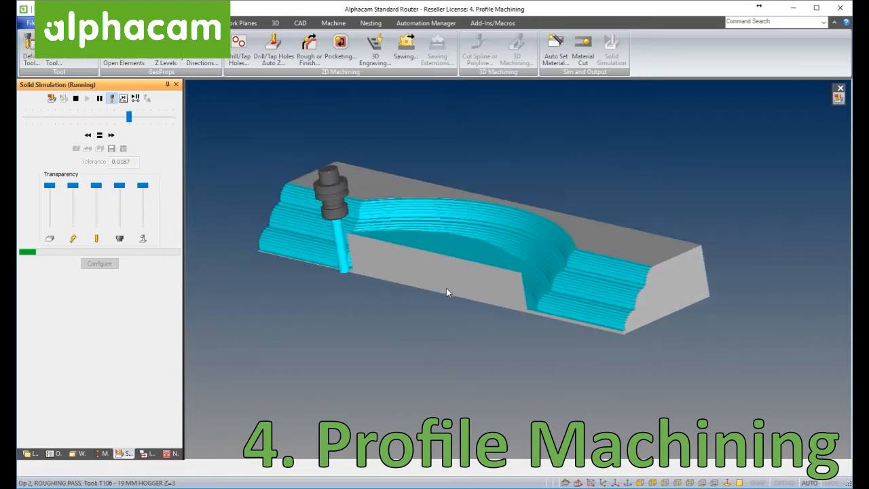
pyautogui.moveTo(478, 296); pyautogui.dragTo(591, 303, button='middle')
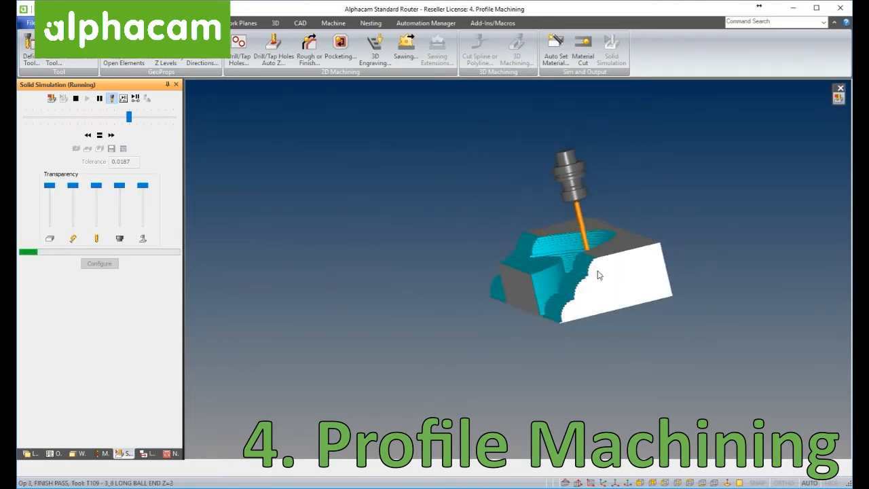
pyautogui.scroll(4, 597, 275)
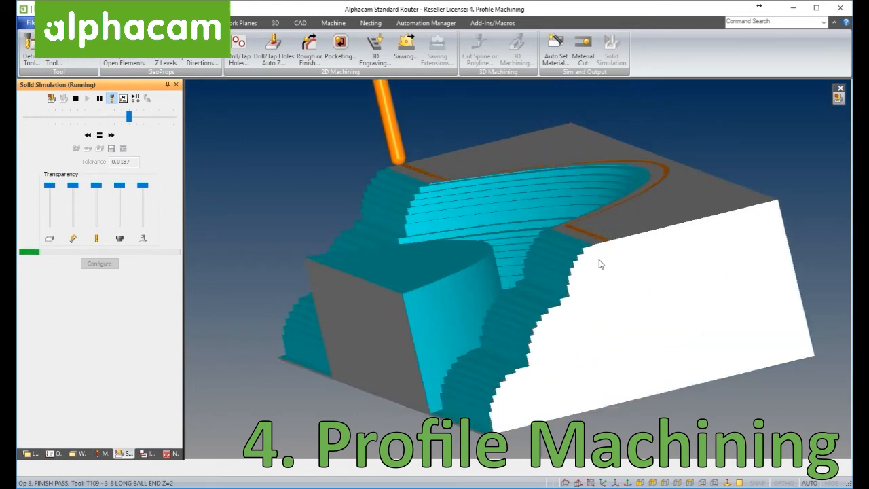
pyautogui.scroll(5, 601, 269)
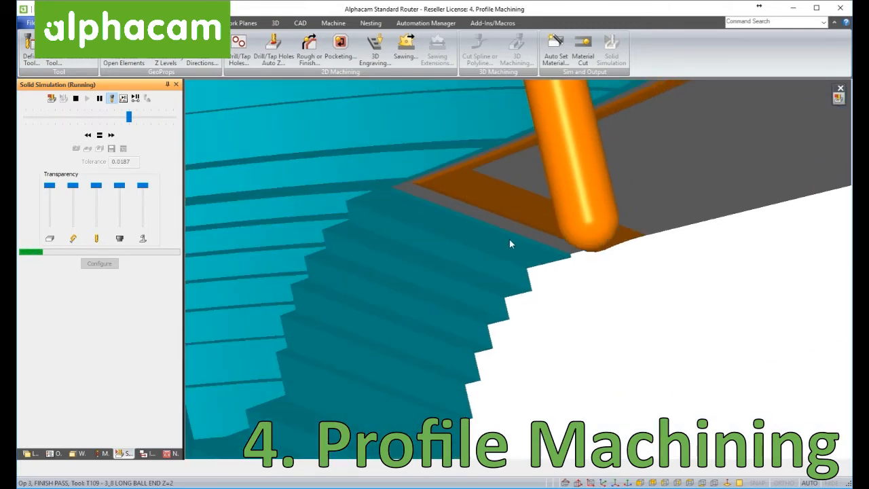
pyautogui.scroll(-5, 440, 303)
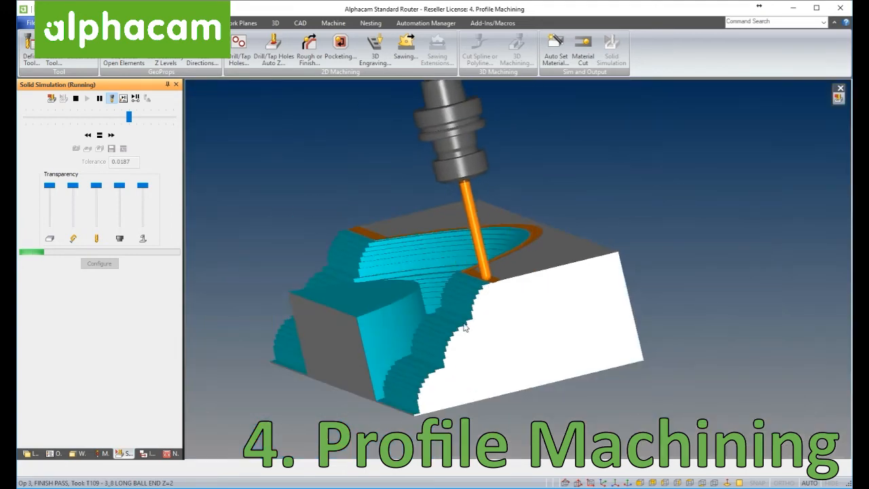
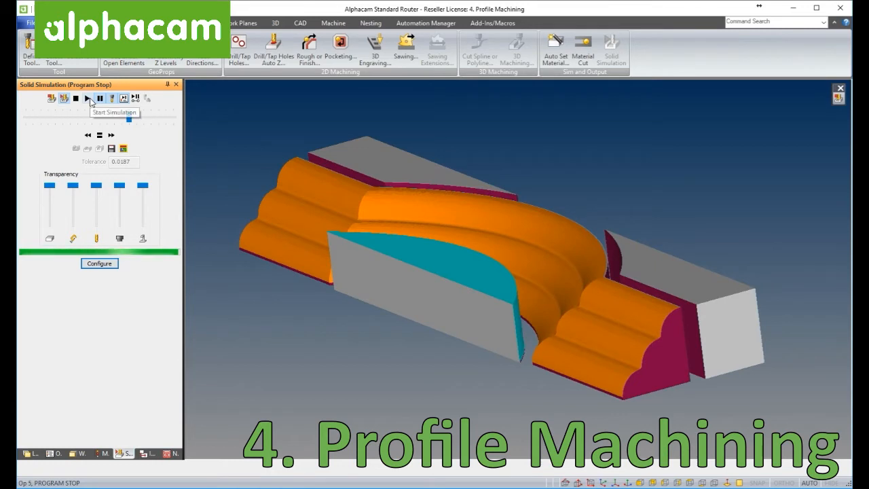
# - Resume the simulation from the program stop through the Op 6 roughing passes and inspect the finished arched part
pyautogui.click(87, 98)
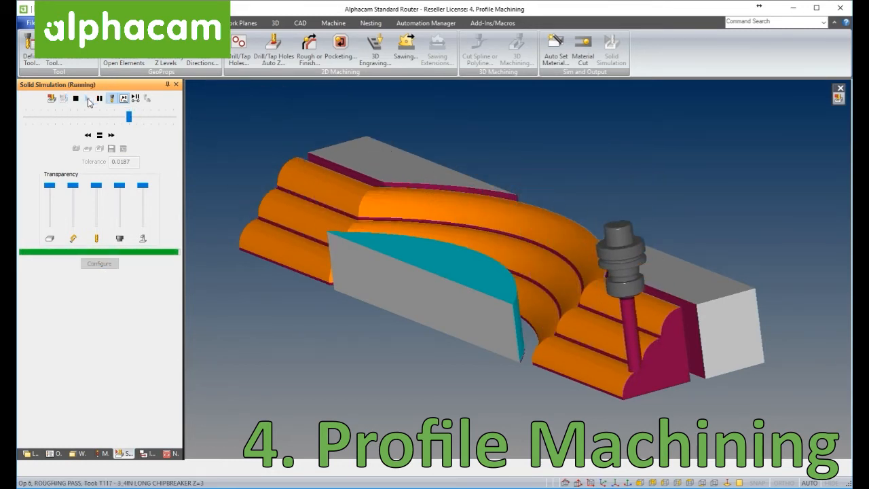
pyautogui.moveTo(418, 278); pyautogui.dragTo(592, 311, button='middle')
pyautogui.scroll(5, 591, 310)
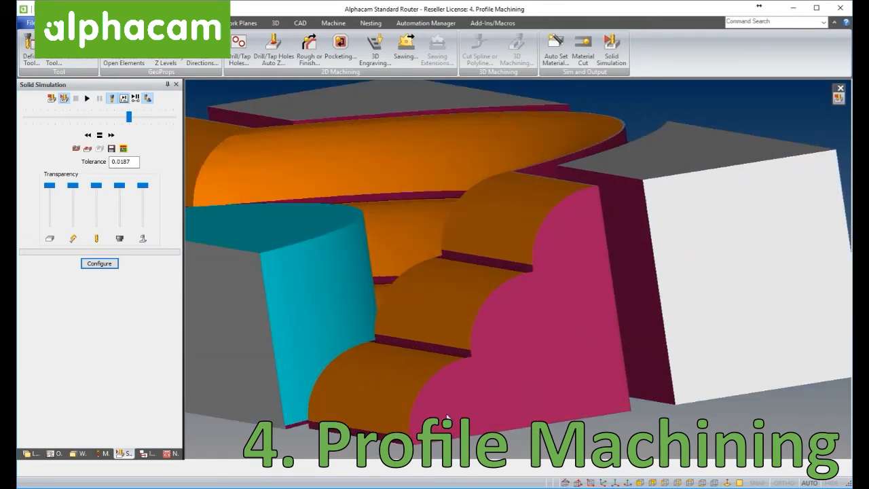
pyautogui.scroll(-5, 481, 380)
pyautogui.moveTo(480, 381); pyautogui.dragTo(543, 356, button='middle')
pyautogui.scroll(-3, 492, 327)
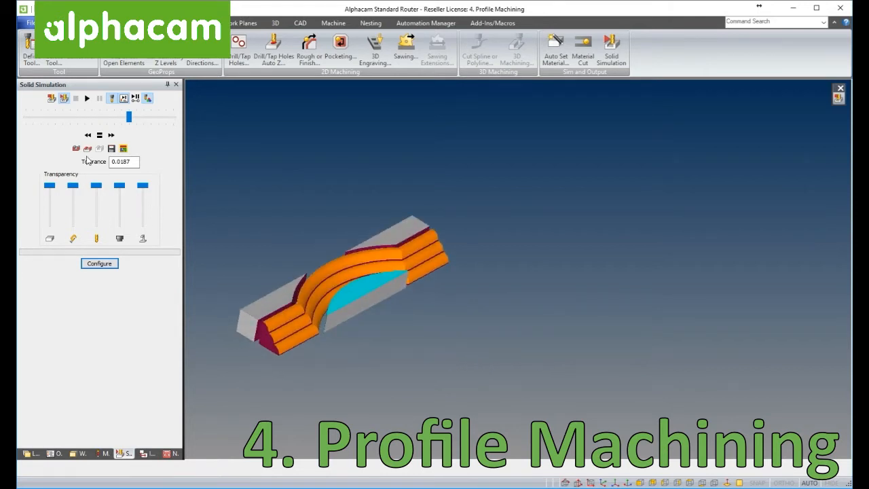
# - Section the simulated part crosswise near the middle of the arch and inspect the cut face of the profile
pyautogui.click(75, 148)
pyautogui.click(535, 384)
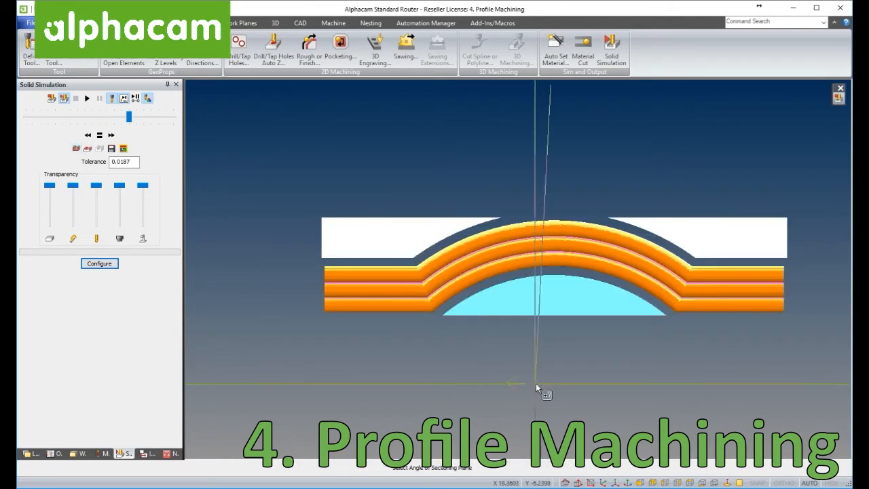
pyautogui.click(536, 363)
pyautogui.moveTo(535, 363); pyautogui.dragTo(335, 302, button='middle')
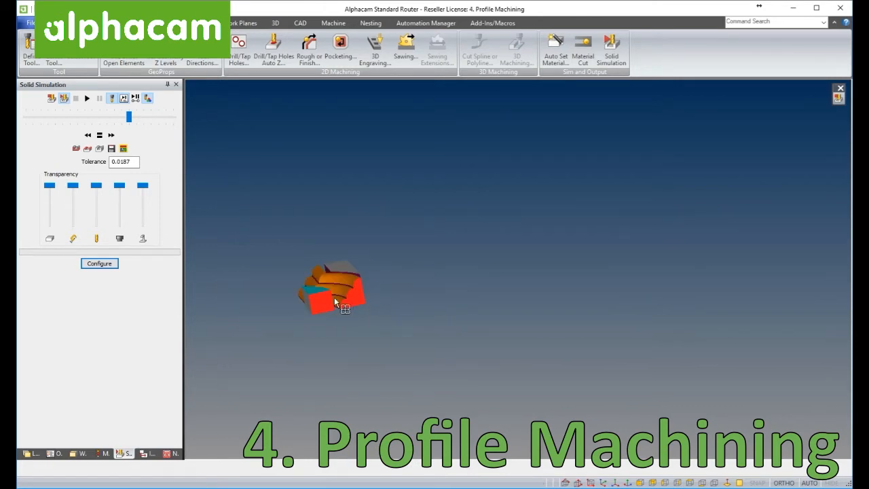
pyautogui.scroll(5, 337, 301)
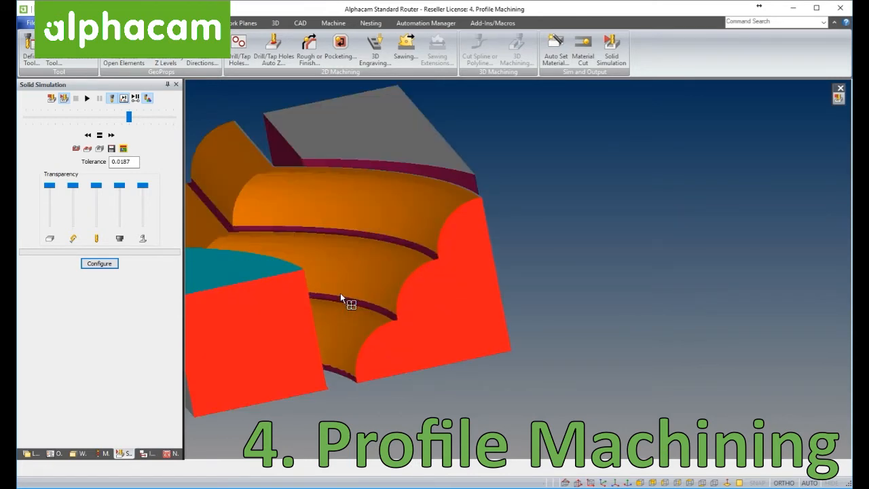
pyautogui.rightClick(460, 348)
# - Return to the operations list and bring up the options for the Op 3 finish pass with tool T109
pyautogui.click(54, 454)
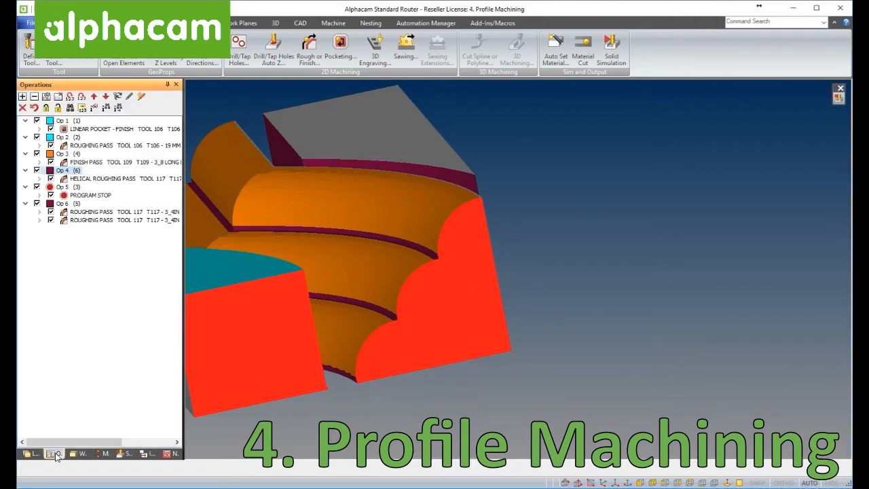
pyautogui.rightClick(117, 154)
pyautogui.rightClick(119, 164)
pyautogui.click(130, 170)
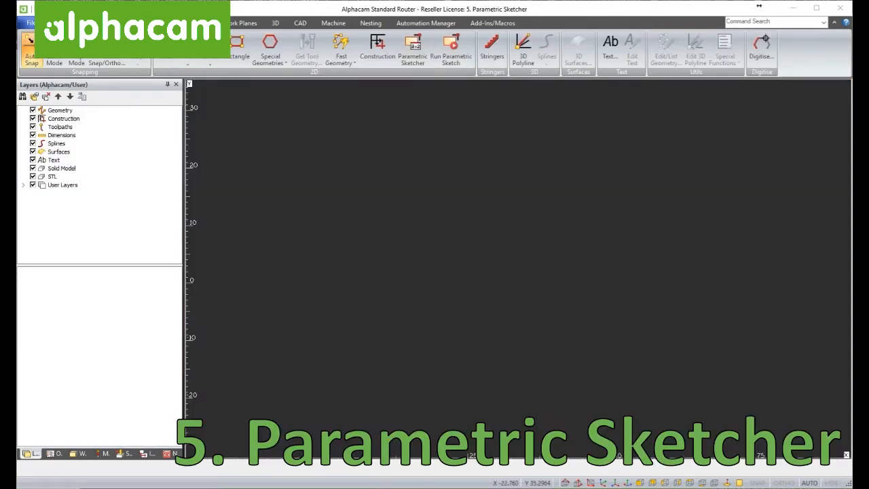
# - Open the arched panel in the Parametric Sketcher and set its Length variable to 60
pyautogui.click(414, 59)
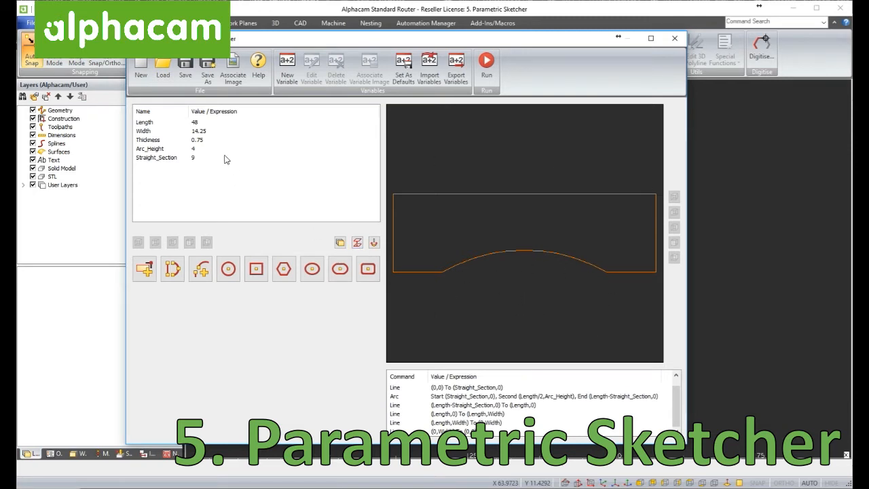
pyautogui.click(201, 125)
pyautogui.doubleClick(201, 125)
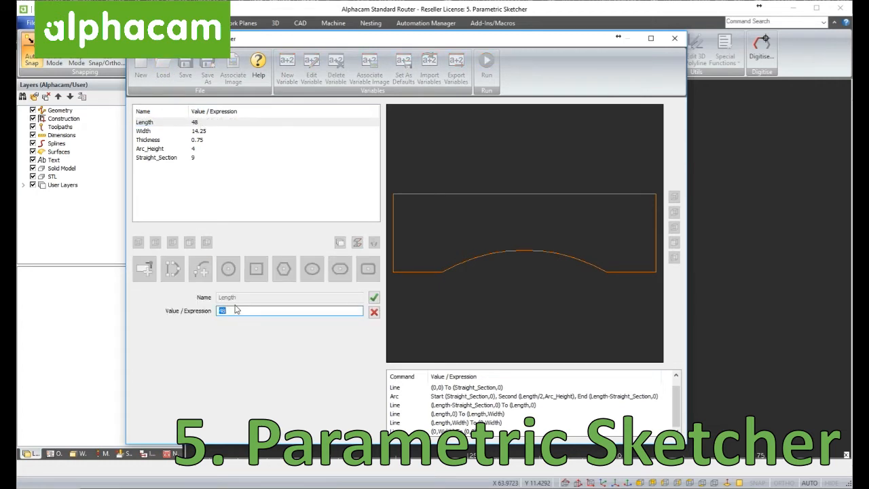
pyautogui.write('60')
pyautogui.doubleClick(212, 133)
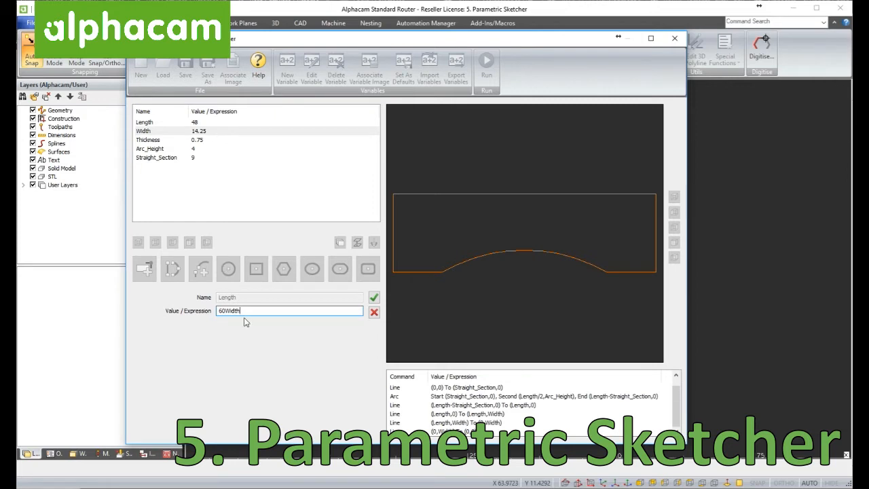
pyautogui.moveTo(243, 311); pyautogui.dragTo(190, 318)
pyautogui.write('60')
pyautogui.press('Return')
# - Set the Width variable to 16.5 and the Arc_Height variable to 5
pyautogui.doubleClick(196, 134)
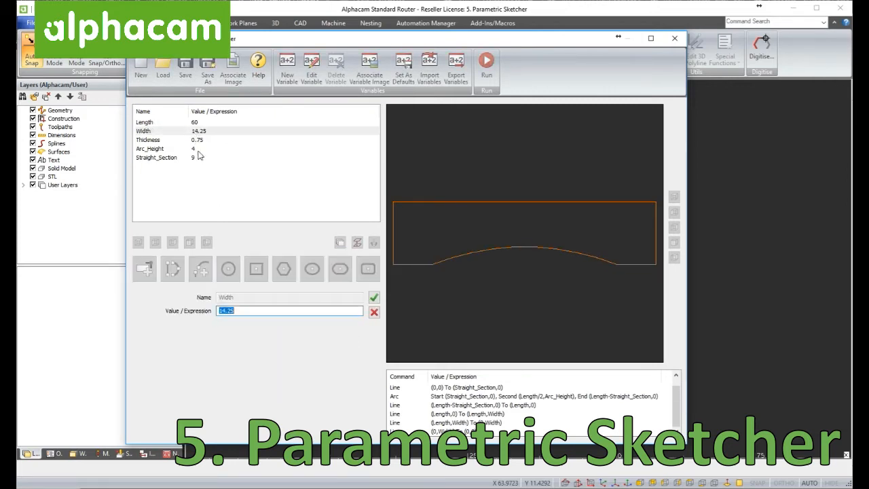
pyautogui.write('16.5')
pyautogui.press('Return')
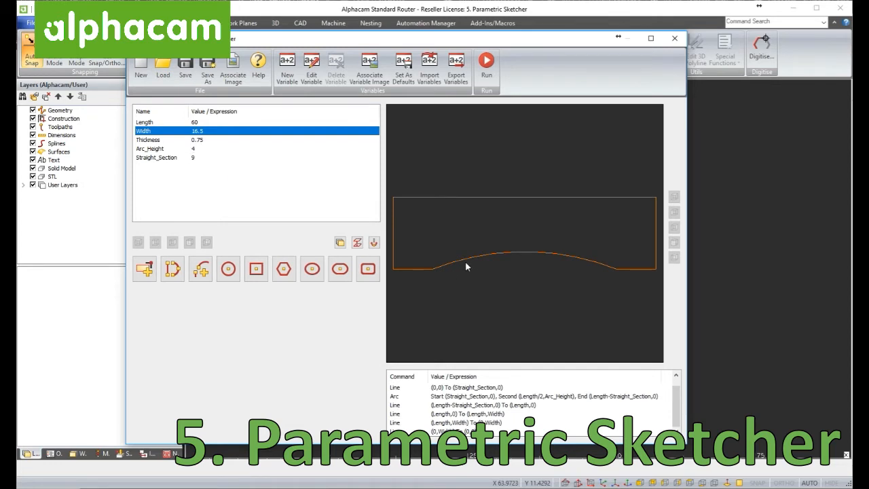
pyautogui.doubleClick(216, 151)
pyautogui.write('5')
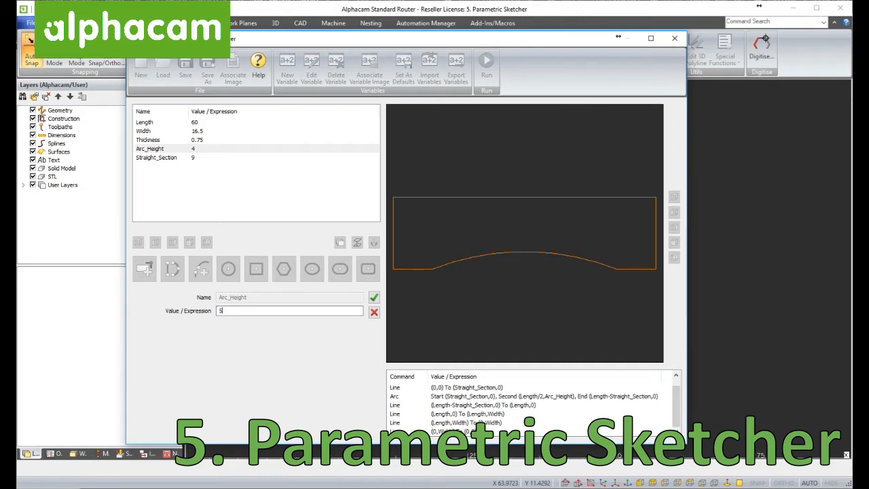
pyautogui.press('Return')
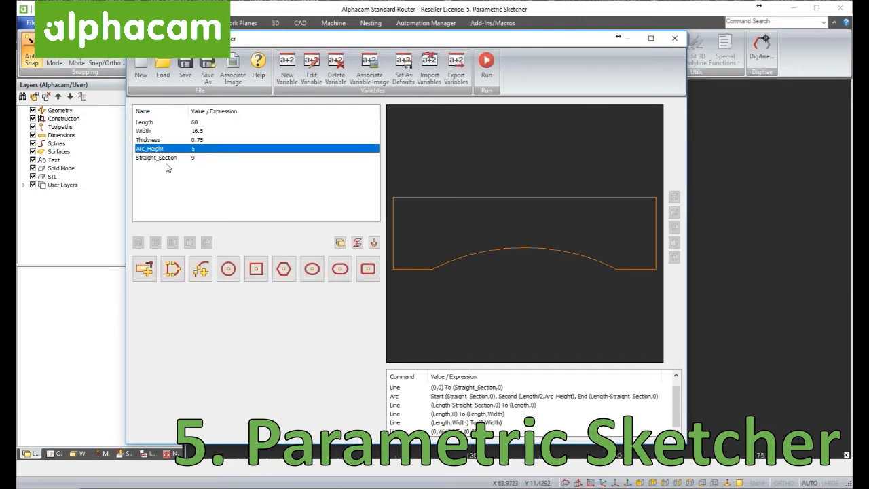
# - Set the arched panel's Straight_Section variable to 12
pyautogui.doubleClick(200, 158)
pyautogui.write('12')
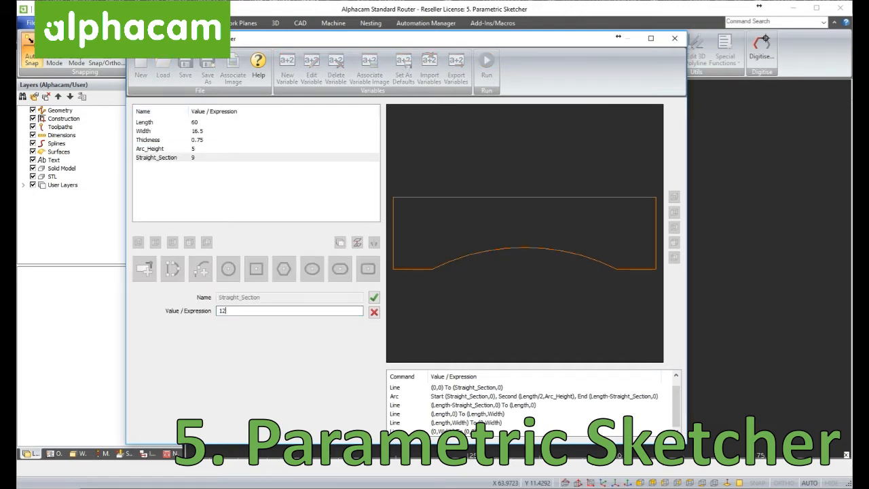
pyautogui.press('Return')
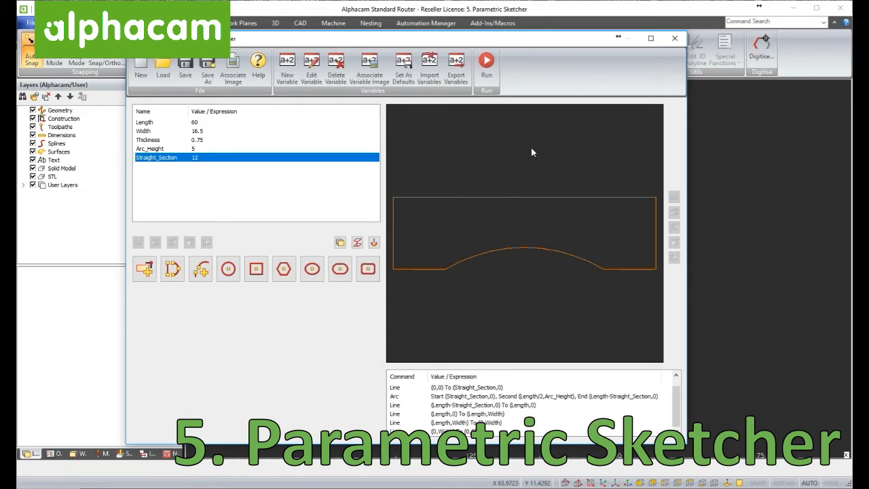
# - Run the arched panel sketch into the drawing and close the Parametric Sketcher, saving the sketch
pyautogui.click(487, 62)
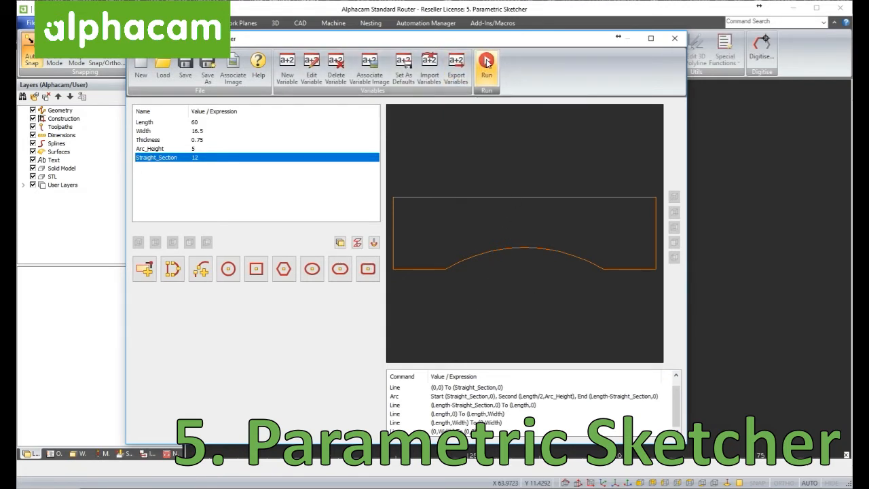
pyautogui.click(675, 38)
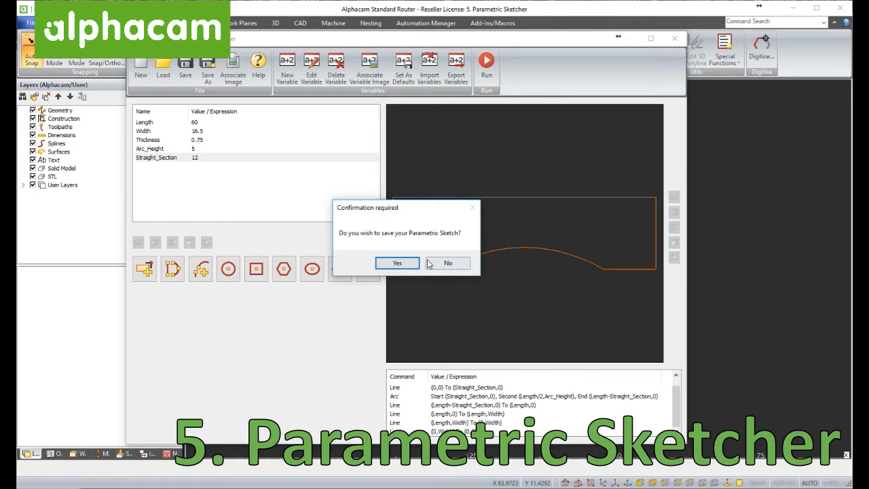
pyautogui.click(399, 263)
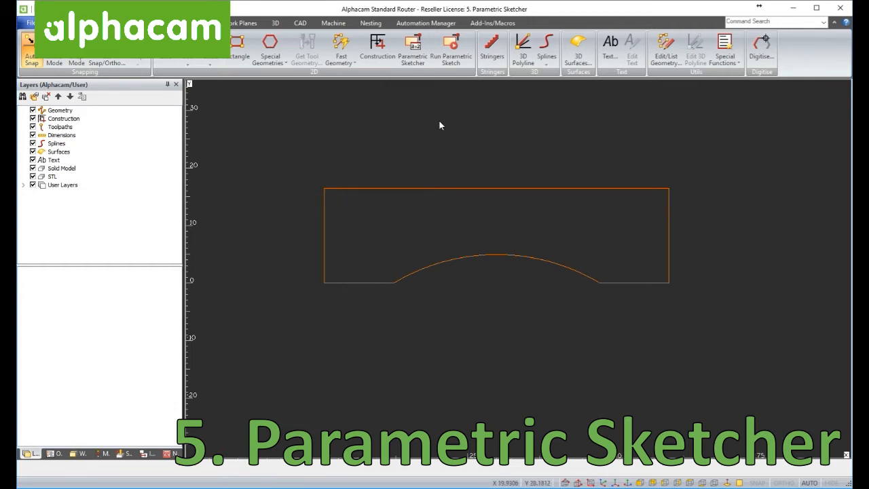
# - Delete the arched panel geometry from the drawing
pyautogui.press('Delete')
pyautogui.moveTo(295, 136); pyautogui.dragTo(709, 307)
pyautogui.press('Escape')
pyautogui.click(423, 274)
# - Load Star.aeps from the EPS folder into the Parametric Sketcher, previewing the 12 polygon and arch door sketches first
pyautogui.click(414, 57)
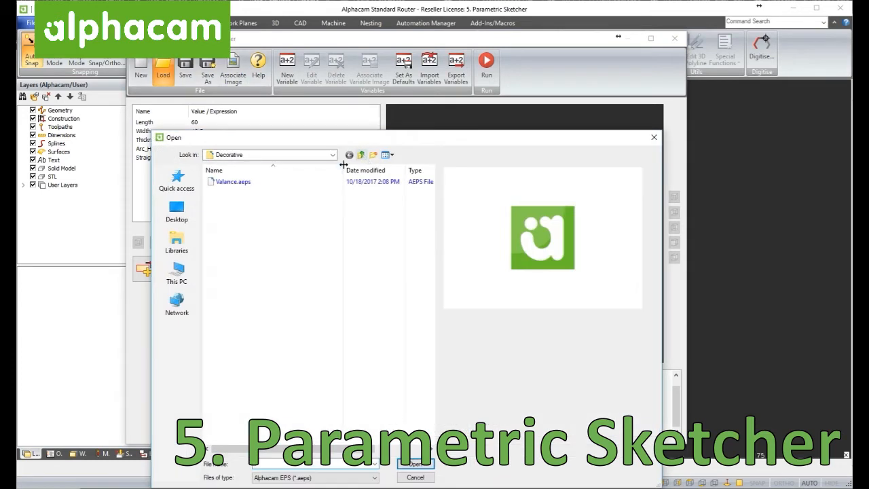
pyautogui.click(360, 155)
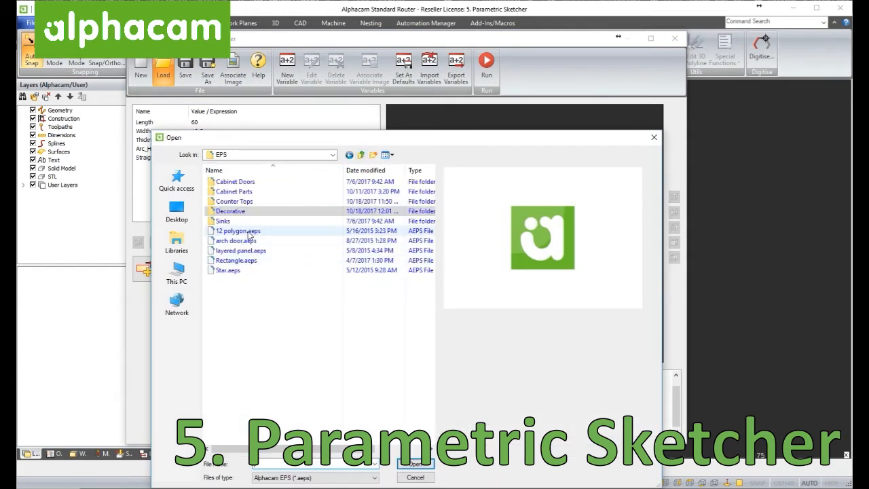
pyautogui.click(248, 233)
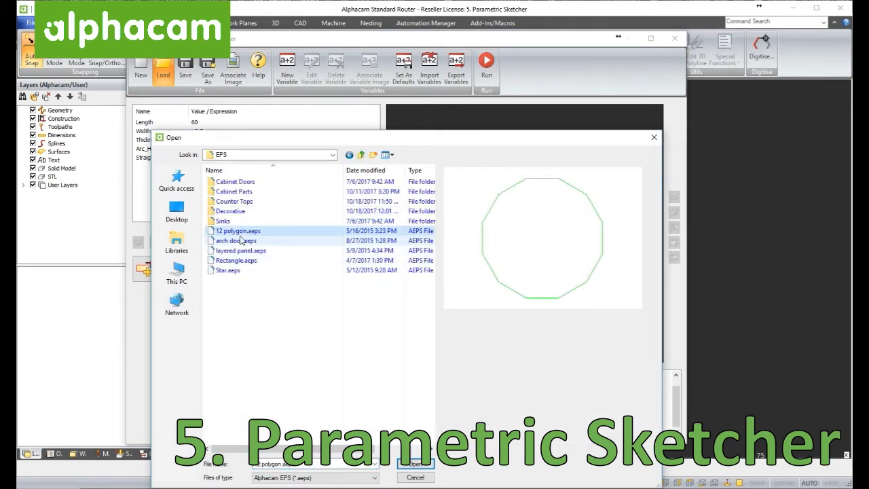
pyautogui.click(238, 242)
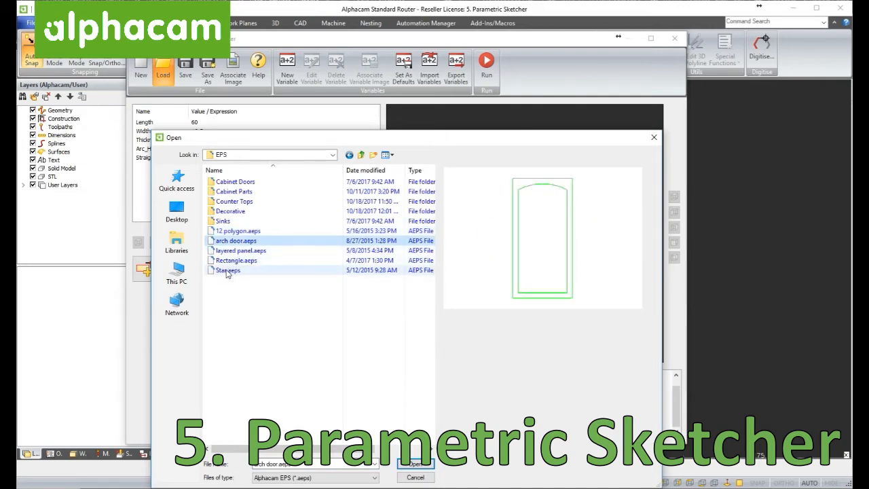
pyautogui.click(228, 271)
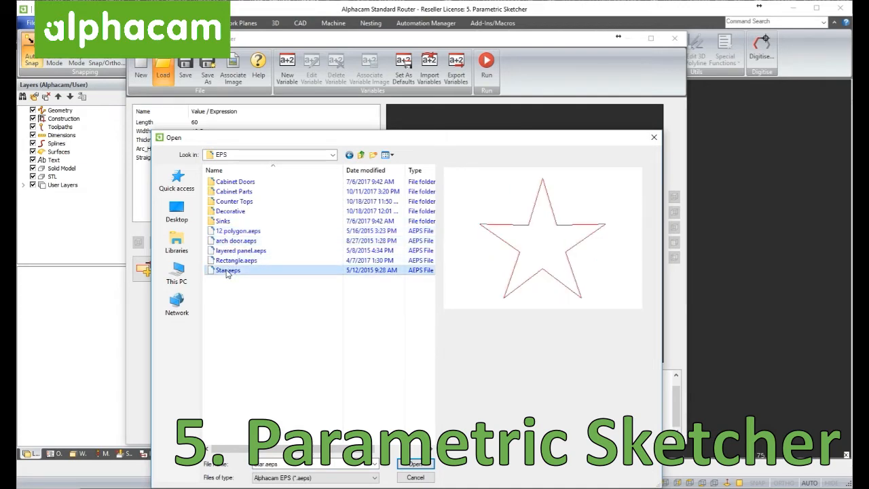
pyautogui.doubleClick(229, 271)
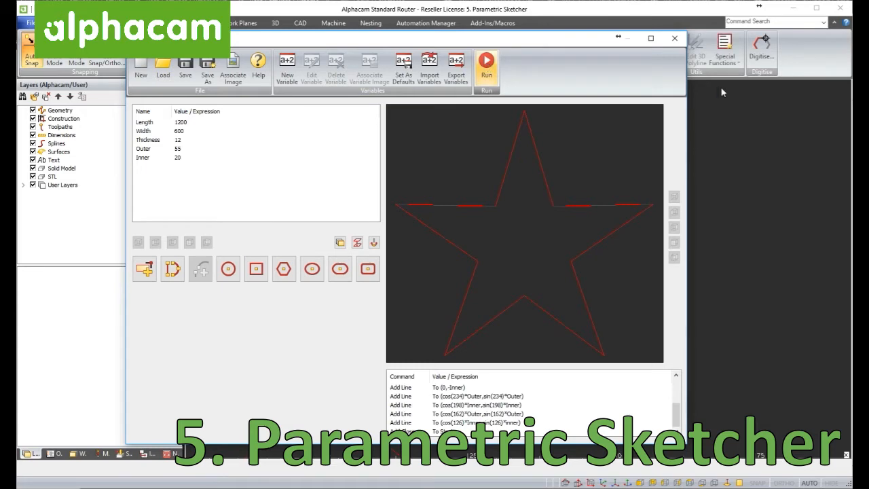
# - Place the star sketch in the drawing, close the Parametric Sketcher and inspect the star
pyautogui.click(674, 38)
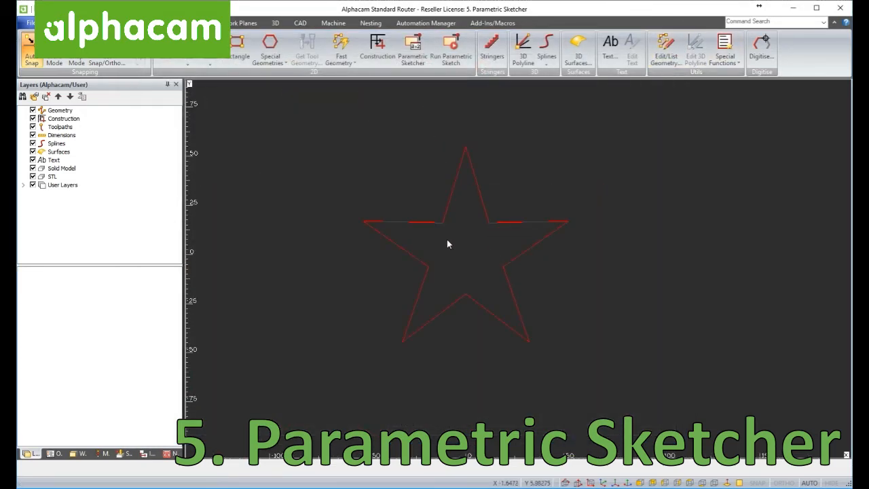
pyautogui.scroll(2, 447, 239)
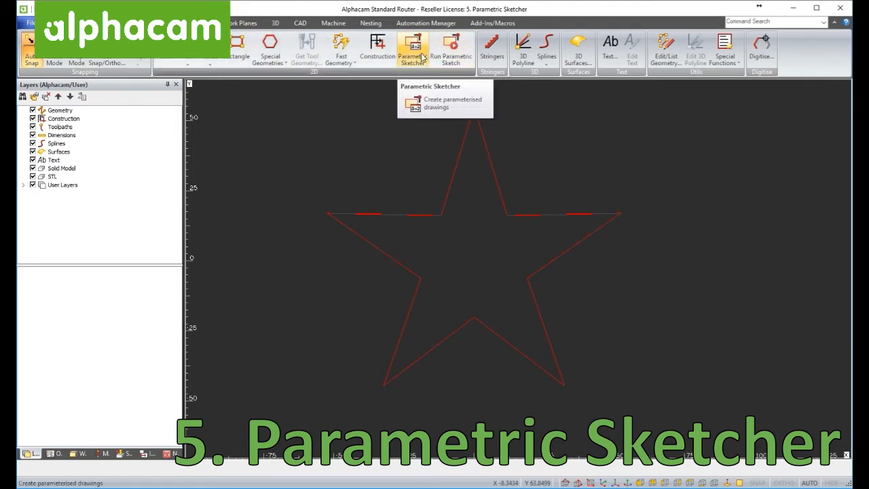
pyautogui.scroll(-1, 433, 217)
pyautogui.scroll(1, 433, 217)
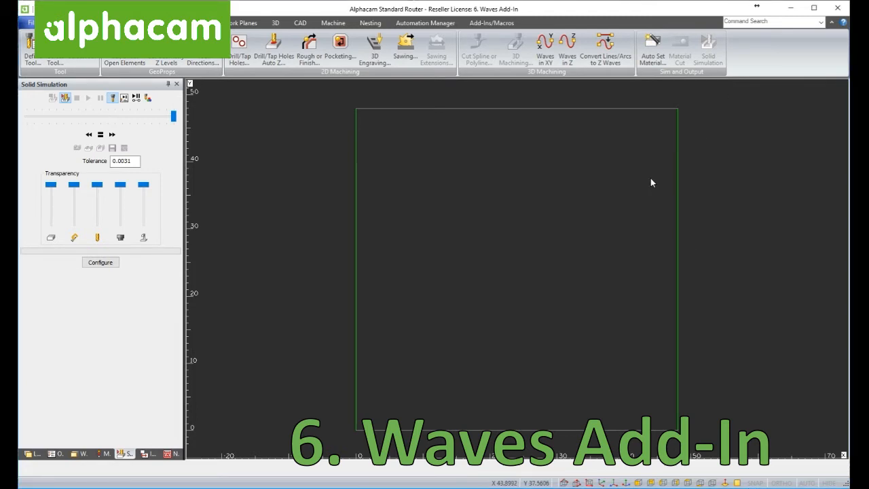
# - Create Waves in XY lines inside the square boundary using the saved profile Sample1
pyautogui.click(545, 47)
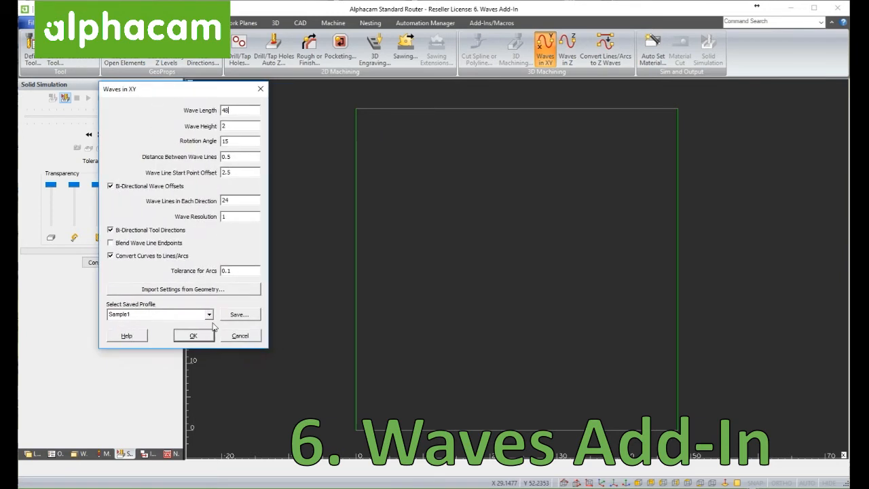
pyautogui.click(194, 335)
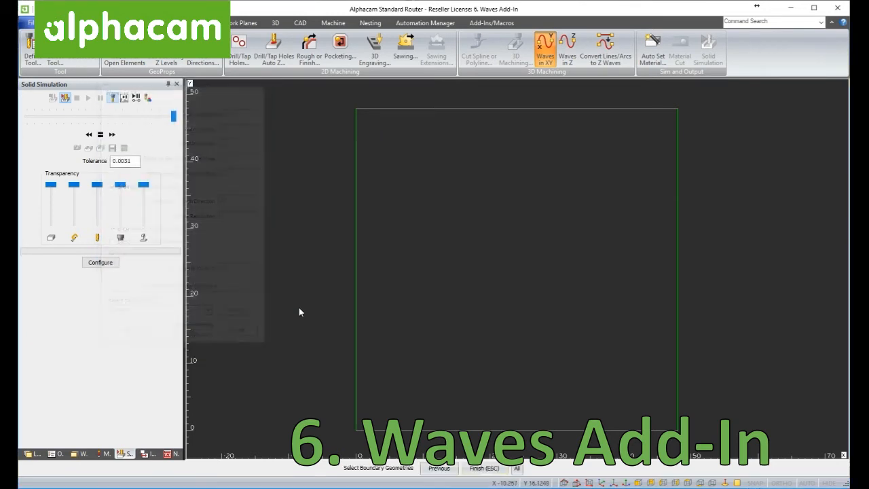
pyautogui.click(357, 204)
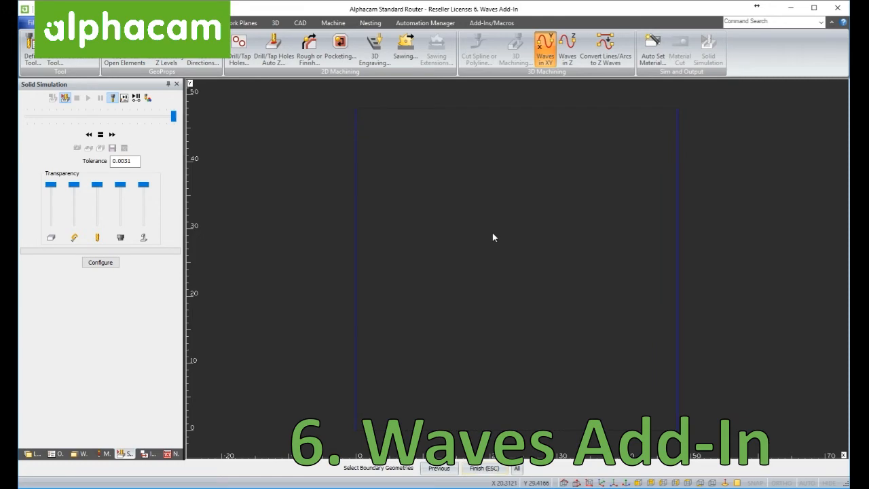
pyautogui.press('Escape')
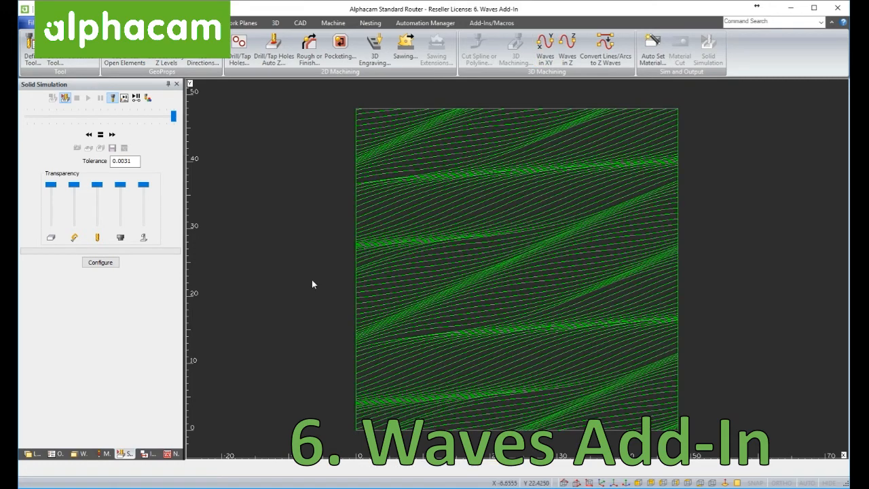
pyautogui.scroll(-1, 312, 280)
pyautogui.scroll(1, 319, 283)
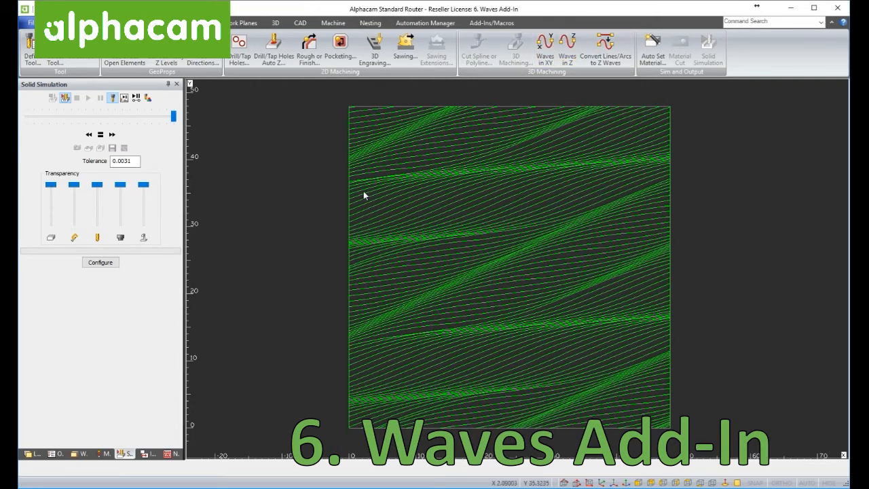
# - Apply a vertical-sides Rough/Finish pass to all the wave lines using tool 192 and a final depth of -0.25
pyautogui.click(309, 49)
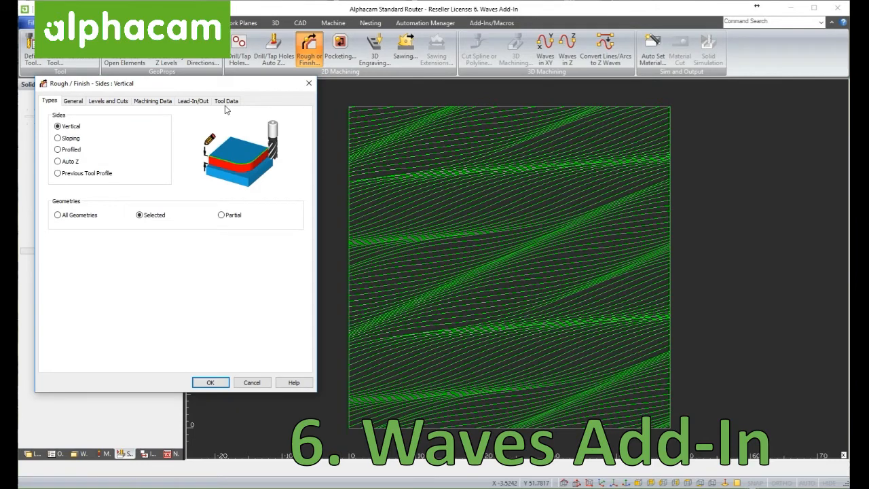
pyautogui.click(227, 103)
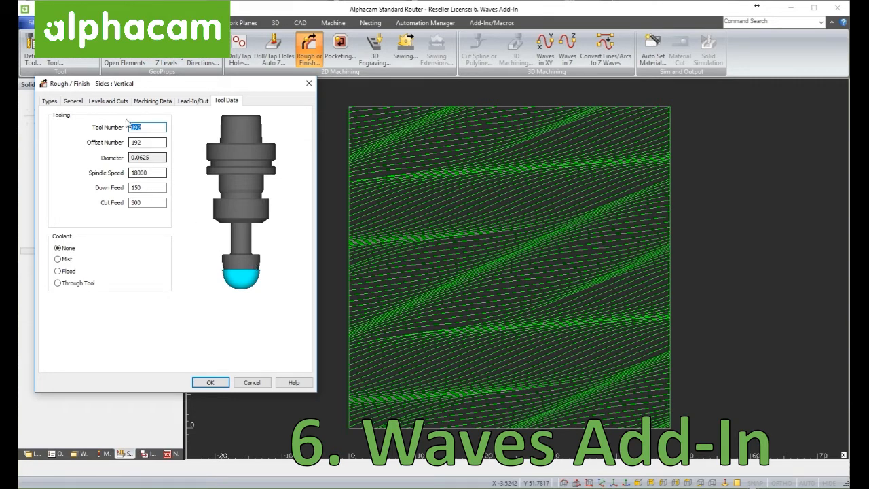
pyautogui.click(110, 101)
pyautogui.click(142, 173)
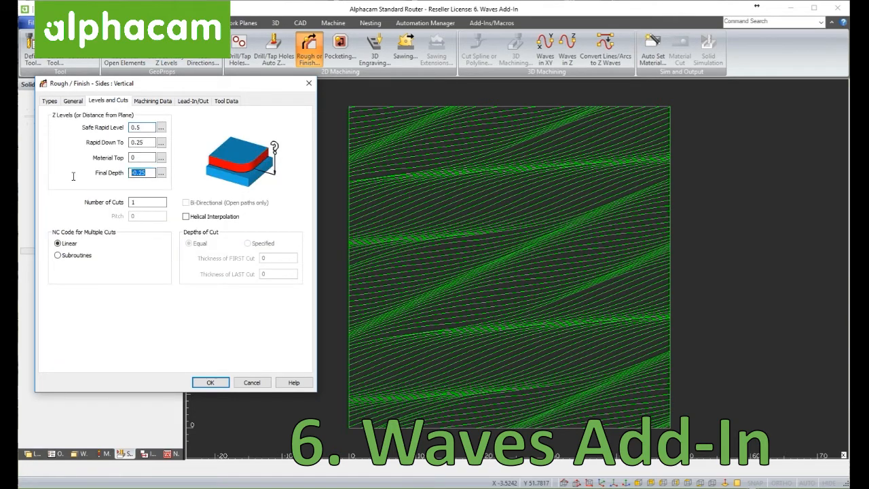
pyautogui.click(210, 383)
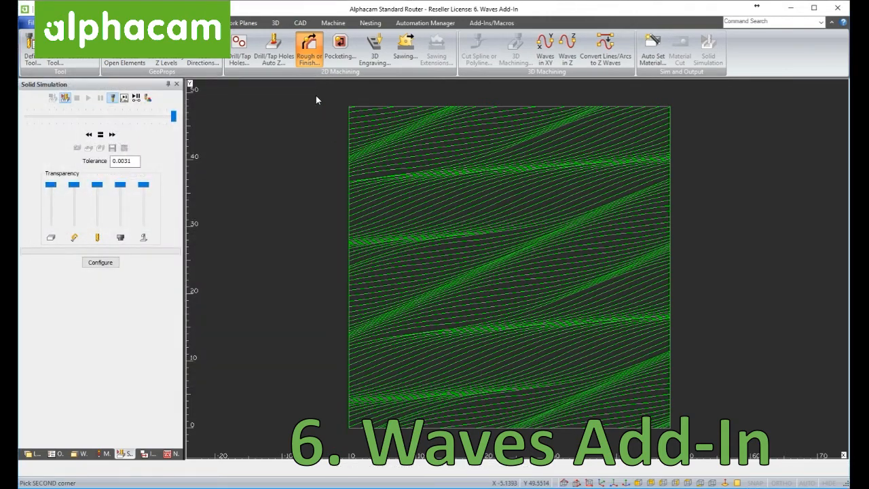
pyautogui.moveTo(274, 146); pyautogui.dragTo(765, 459)
pyautogui.press('Escape')
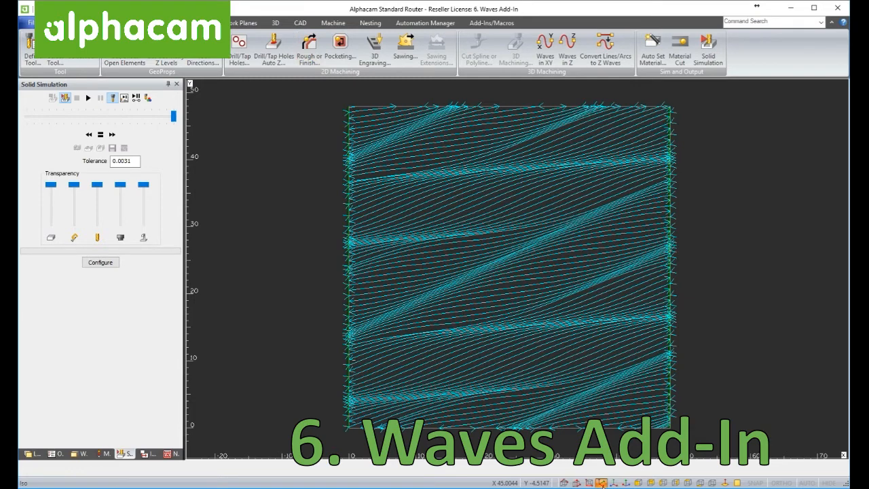
# - Run the solid simulation of the wave toolpaths in isometric view and examine the carved surface from several angles
pyautogui.click(601, 483)
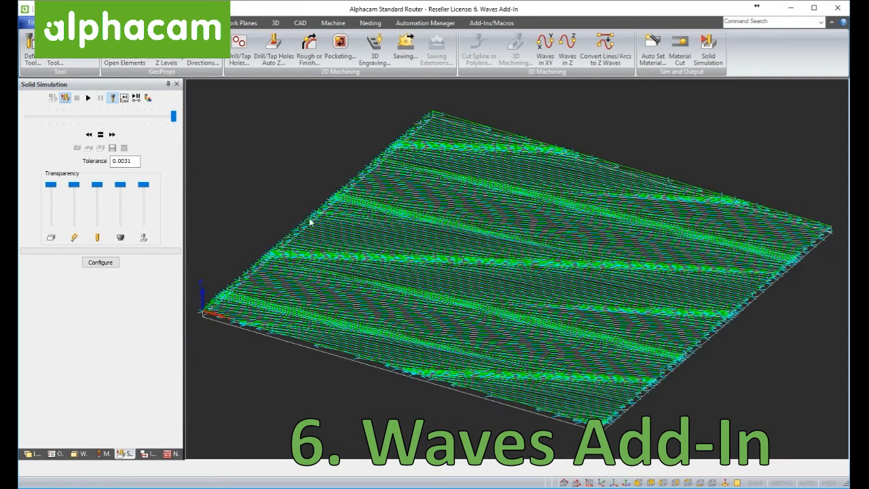
pyautogui.click(89, 99)
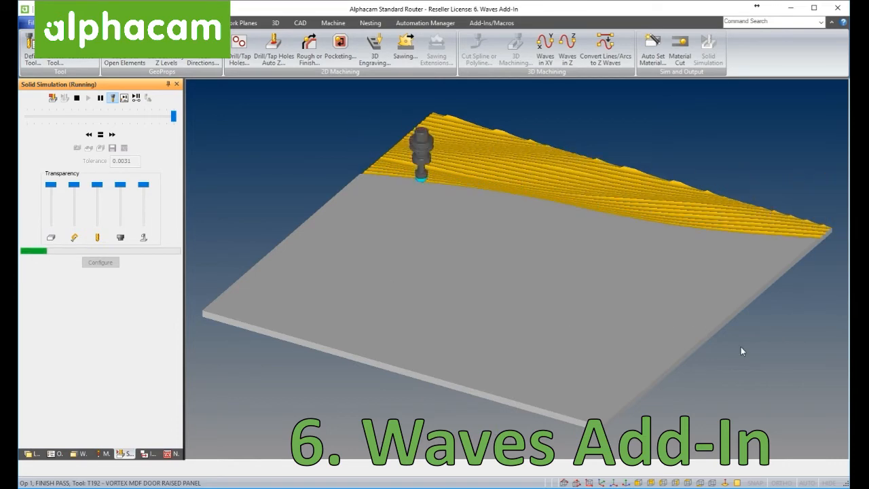
pyautogui.scroll(2, 578, 293)
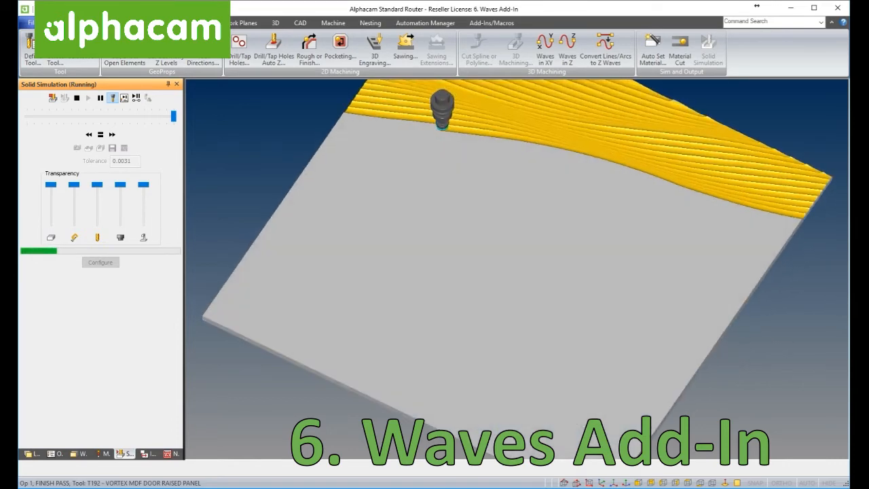
pyautogui.moveTo(578, 292); pyautogui.dragTo(631, 344, button='middle')
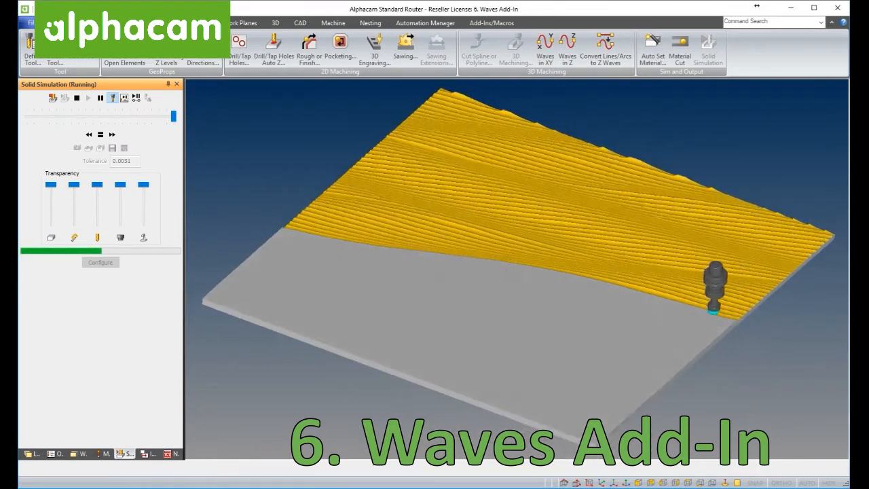
pyautogui.moveTo(516, 272); pyautogui.dragTo(377, 272, button='middle')
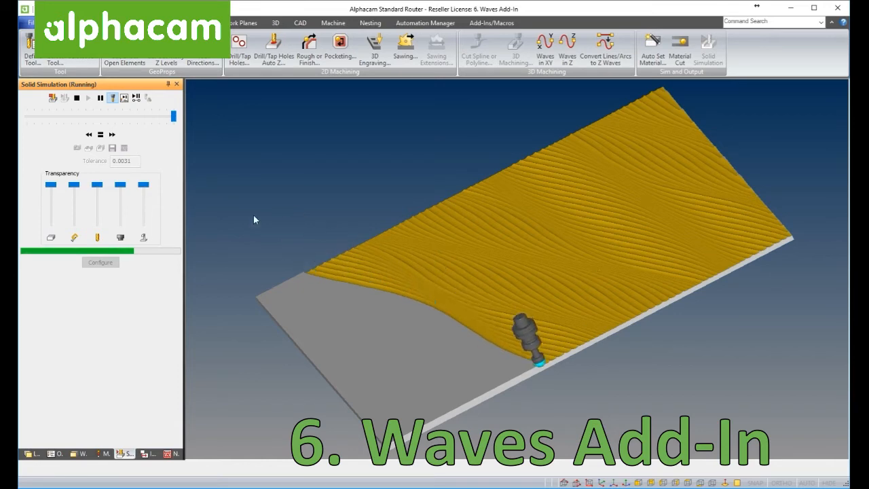
# - Stop and close the solid simulation, and undo the wave toolpaths and wave lines
pyautogui.rightClick(531, 226)
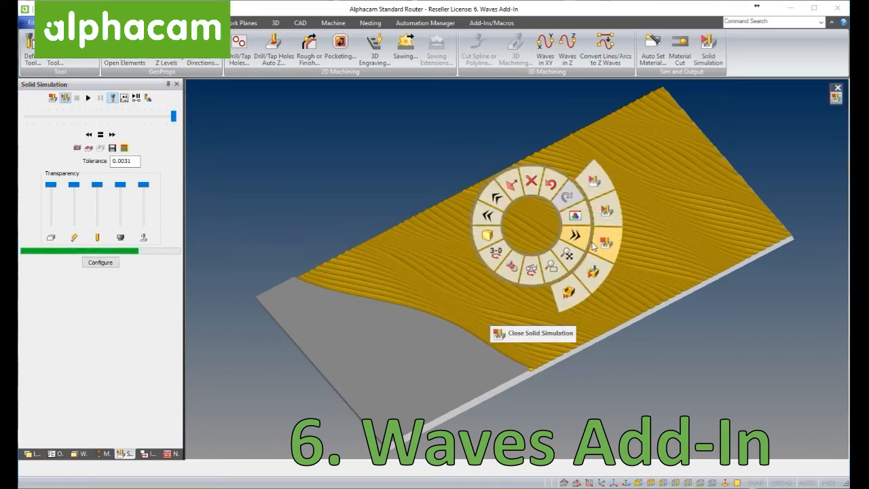
pyautogui.click(593, 246)
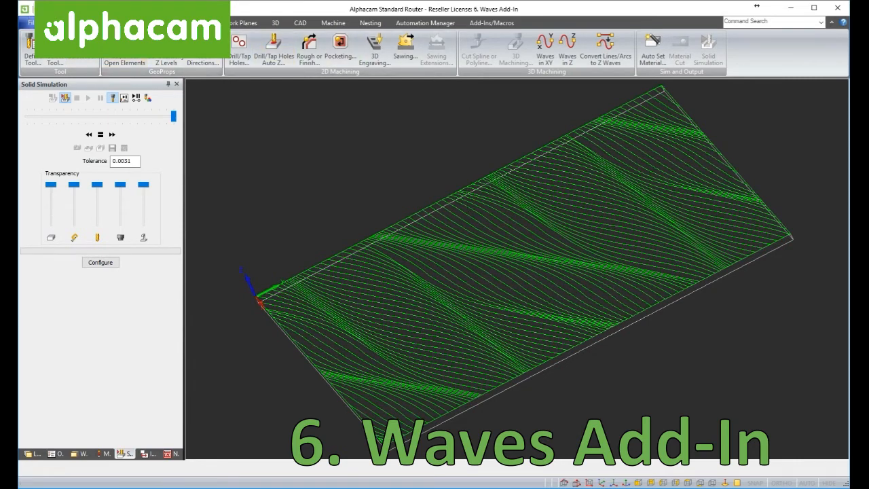
pyautogui.click(76, 9)
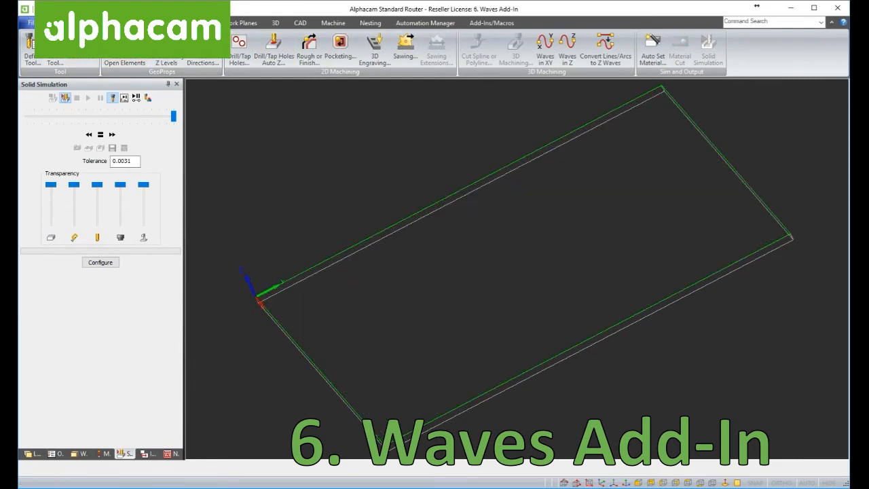
# - Create Waves in XY lines inside the square boundary using the saved profile Sample2, and undo them
pyautogui.click(564, 483)
pyautogui.click(545, 51)
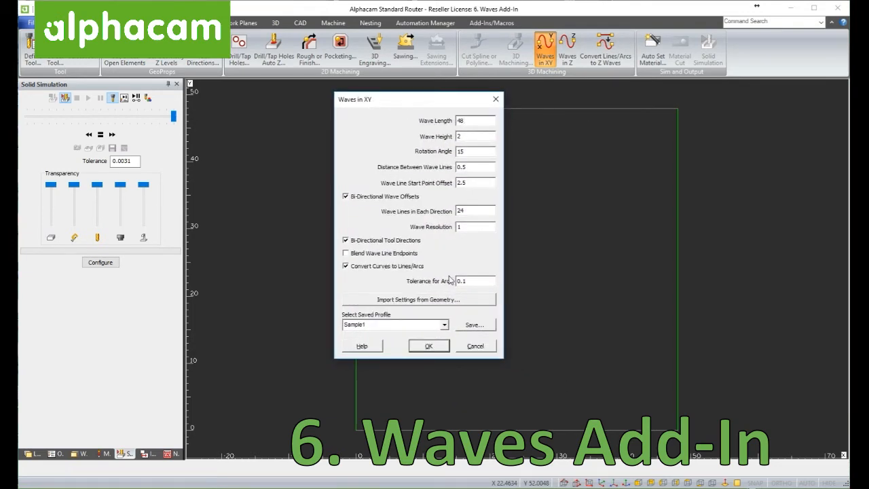
pyautogui.click(445, 325)
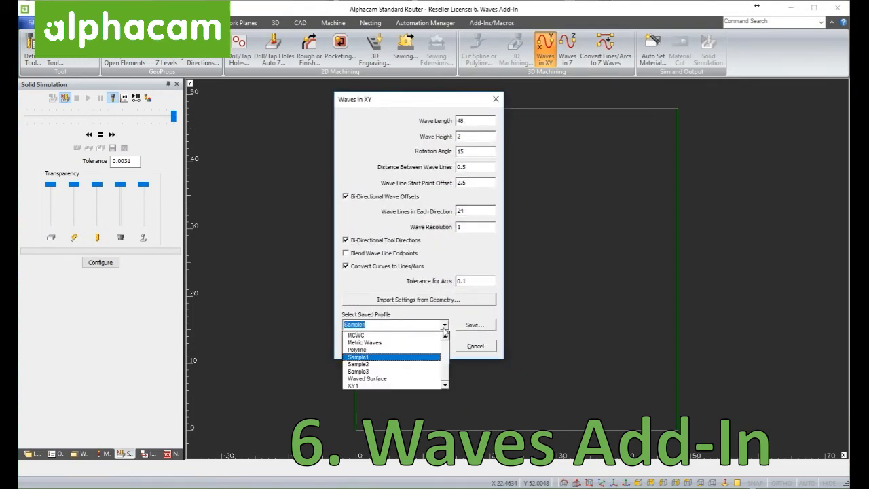
pyautogui.click(405, 365)
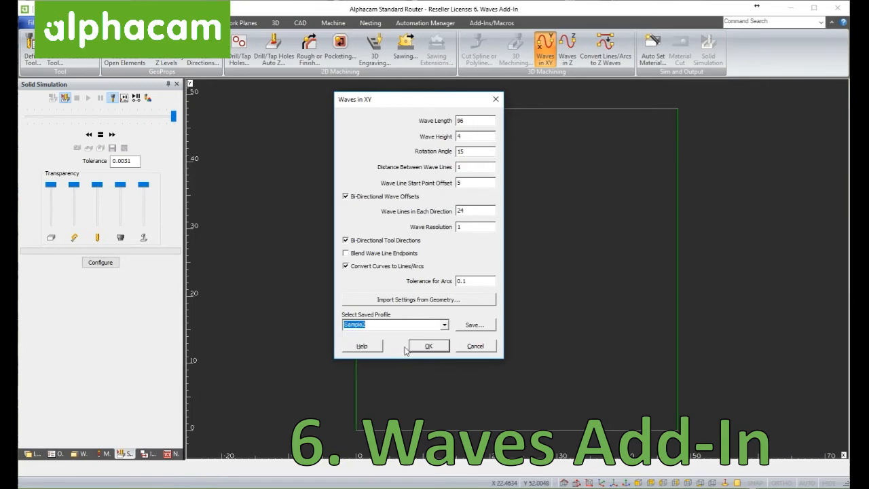
pyautogui.click(429, 347)
pyautogui.click(356, 236)
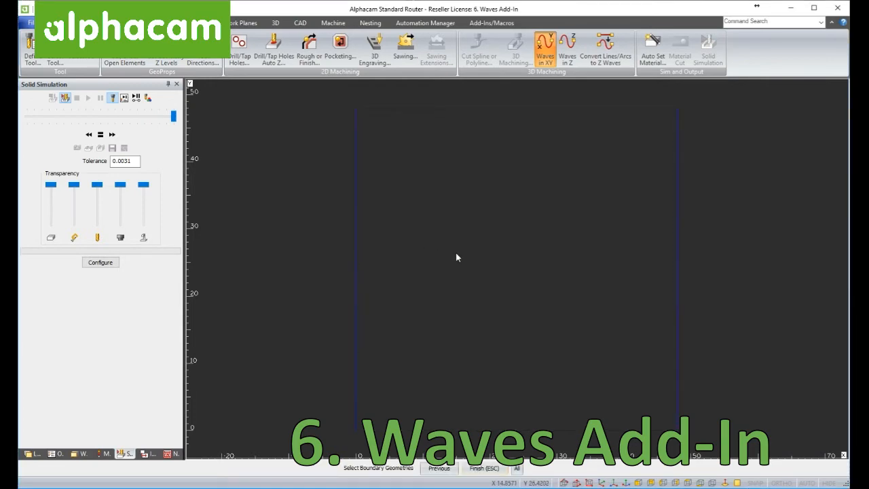
pyautogui.press('Escape')
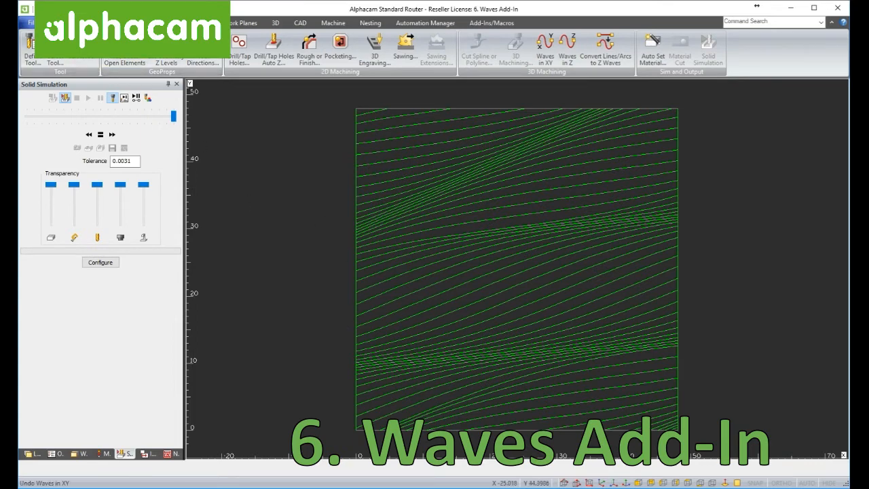
pyautogui.click(76, 10)
# - Create Waves in XY lines inside the square boundary using the saved profile Sample3
pyautogui.click(551, 44)
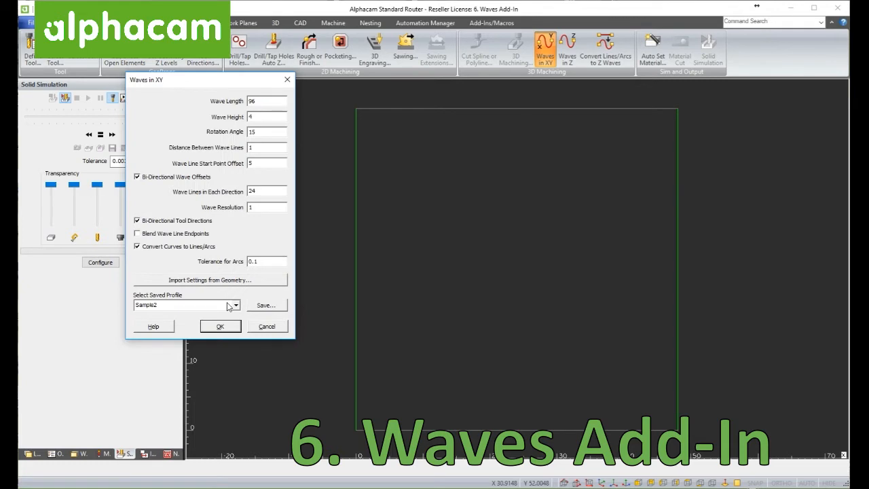
pyautogui.click(235, 306)
pyautogui.click(183, 352)
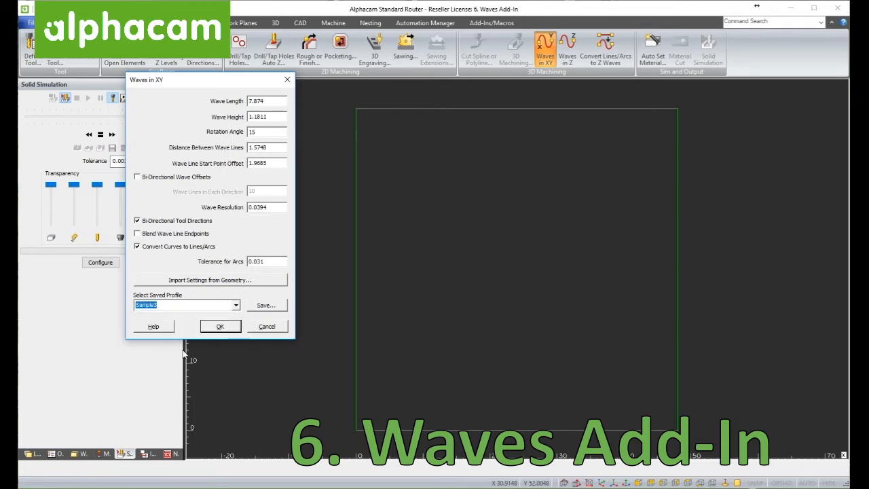
pyautogui.click(217, 327)
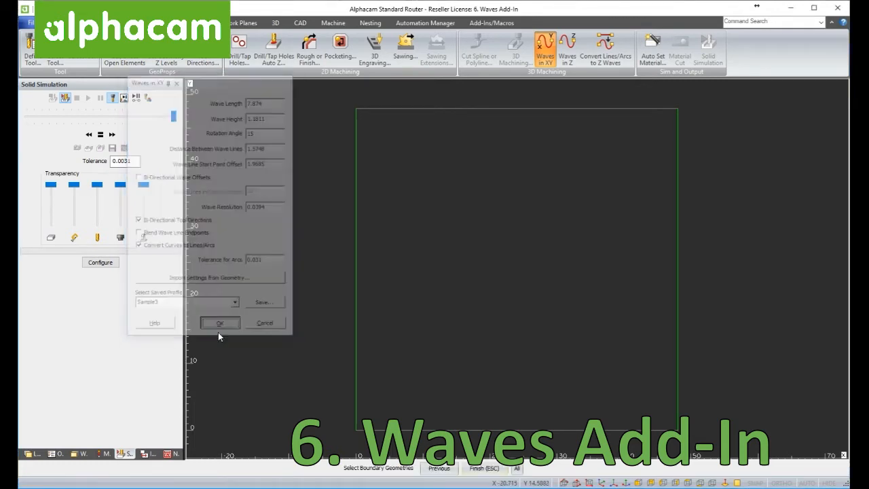
pyautogui.click(356, 179)
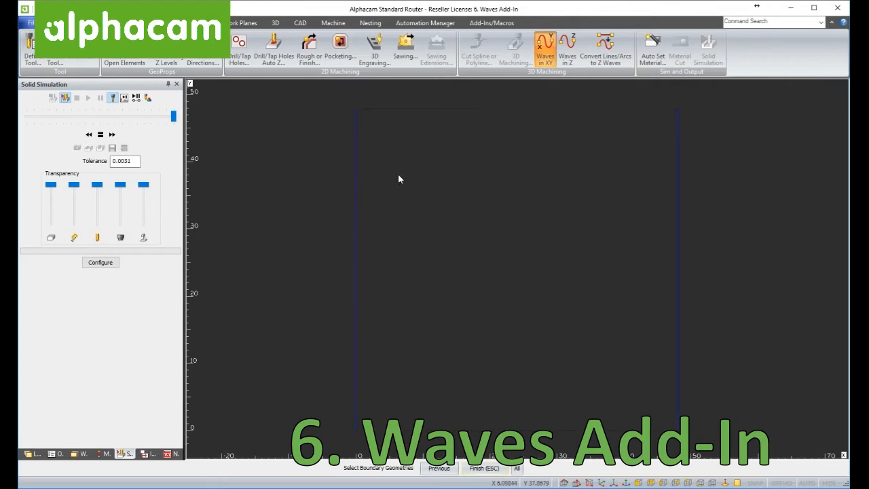
pyautogui.press('Escape')
# - Apply a vertical-sides Rough/Finish pass to all the Sample3 wave lines with the current machining settings
pyautogui.scroll(-1, 470, 224)
pyautogui.scroll(1, 518, 234)
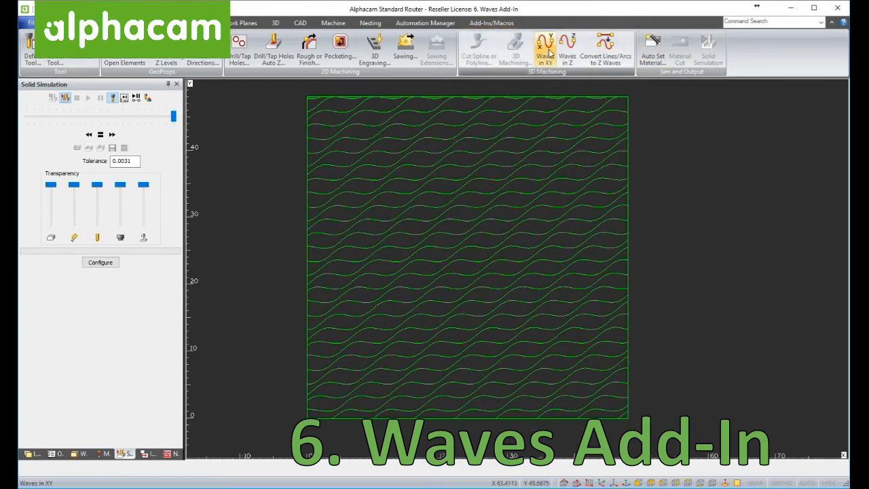
pyautogui.scroll(-1, 338, 288)
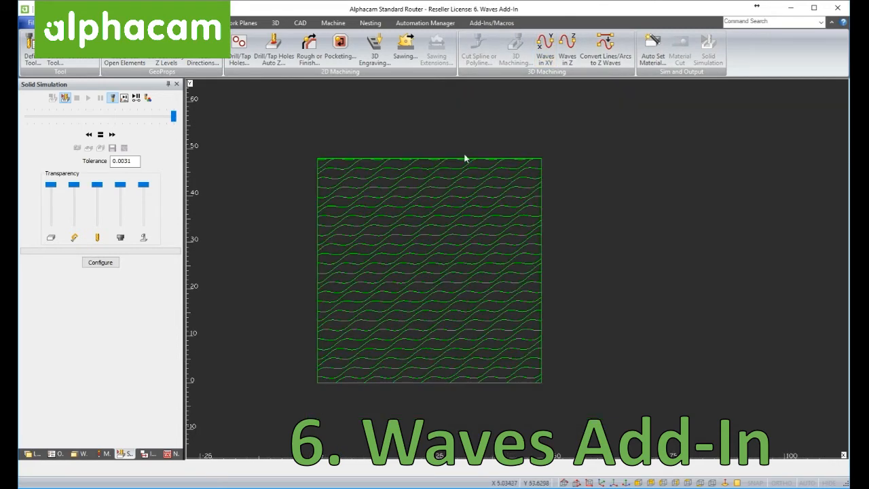
pyautogui.click(309, 48)
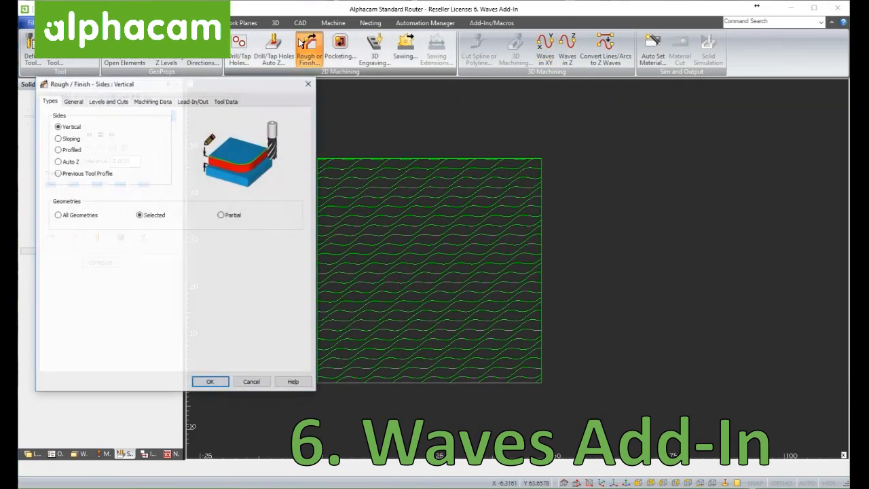
pyautogui.click(209, 382)
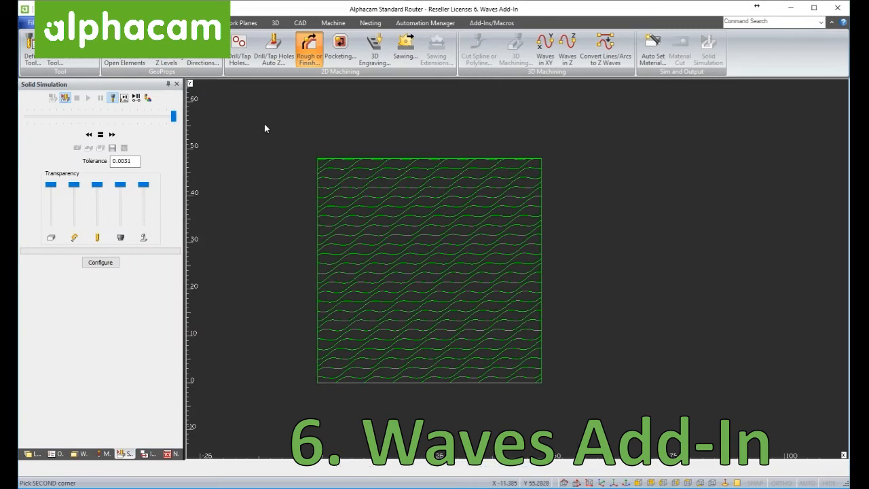
pyautogui.moveTo(266, 218); pyautogui.dragTo(640, 434)
pyautogui.press('Escape')
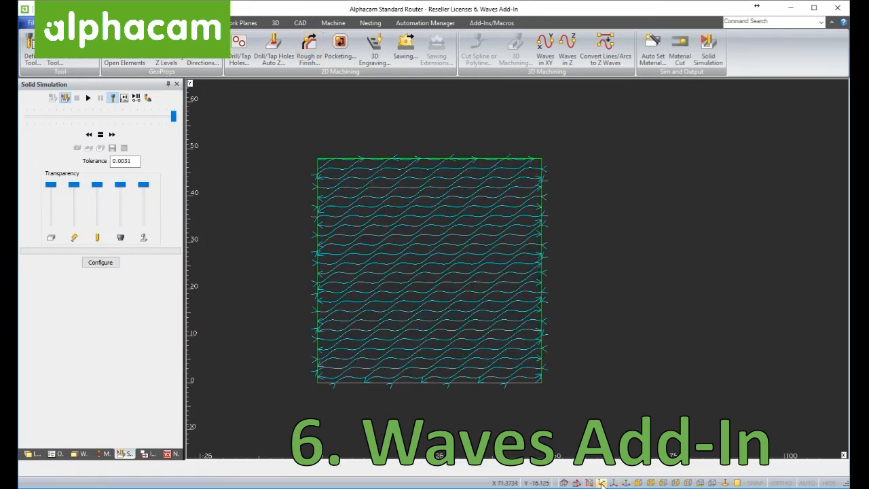
# - Run the solid simulation of the Sample3 wave toolpaths and examine the carved pattern in isometric, rotated and plan views
pyautogui.click(601, 483)
pyautogui.click(88, 99)
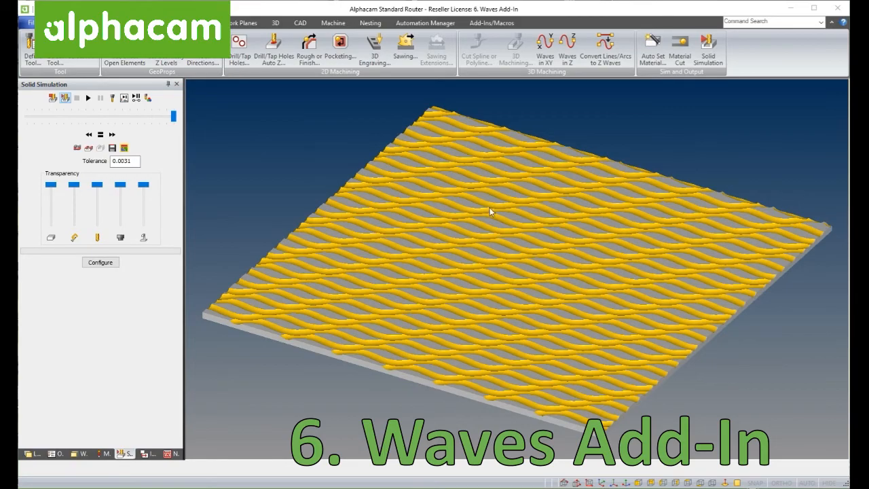
pyautogui.moveTo(490, 207); pyautogui.dragTo(757, 5, button='middle')
pyautogui.moveTo(495, 262); pyautogui.dragTo(475, 340, button='middle')
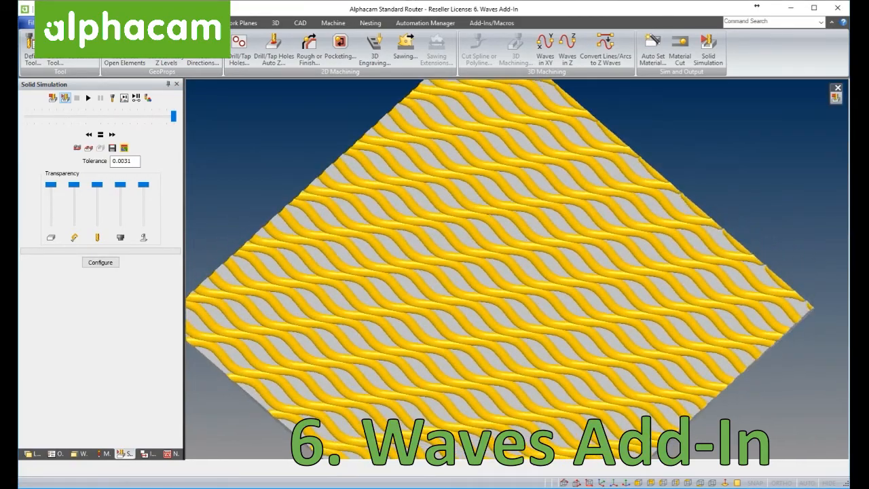
pyautogui.click(567, 483)
pyautogui.scroll(2, 405, 129)
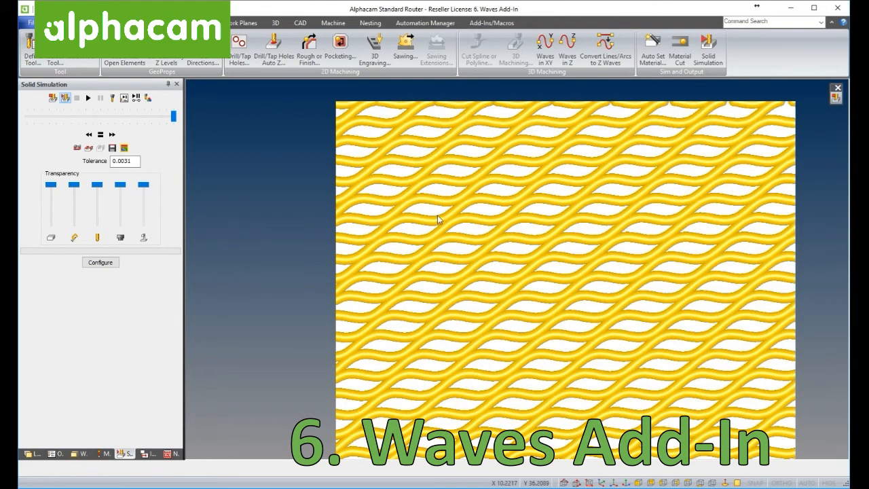
pyautogui.scroll(-3, 439, 217)
pyautogui.scroll(2, 475, 292)
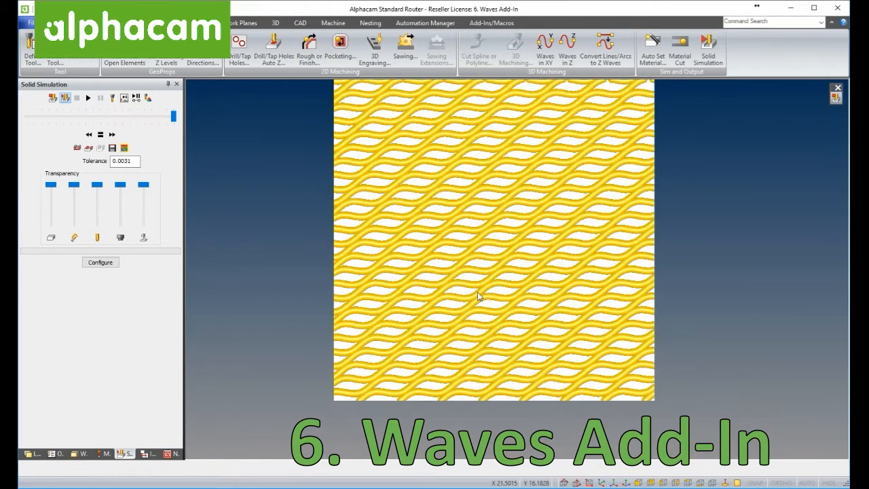
pyautogui.scroll(-2, 478, 297)
pyautogui.scroll(2, 513, 271)
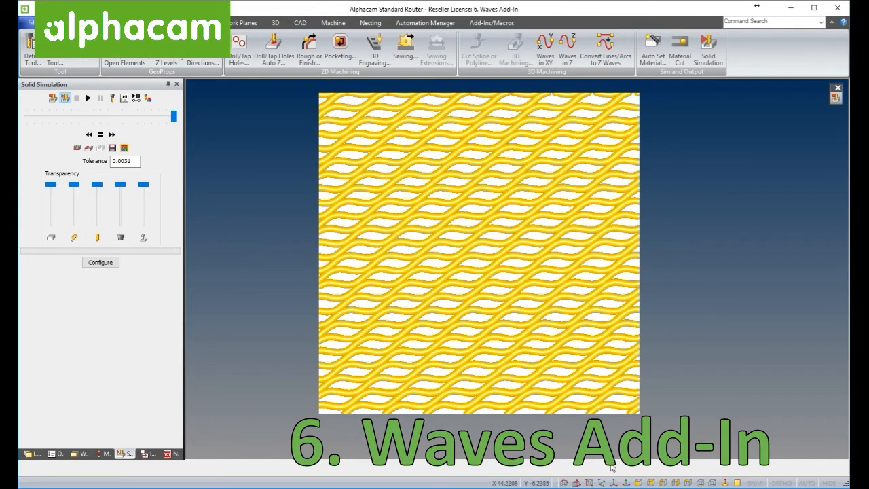
pyautogui.click(602, 483)
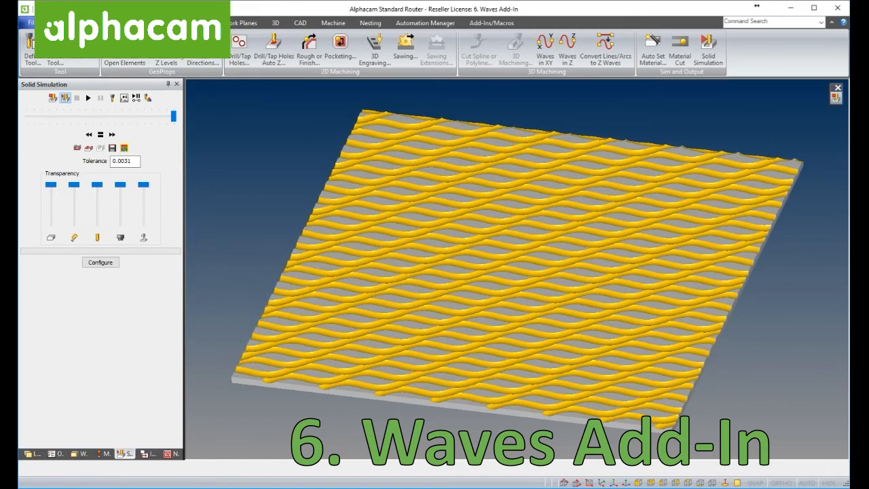
# - Close the solid simulation, return to the plan view, and undo the Sample3 toolpaths and wave lines
pyautogui.rightClick(556, 294)
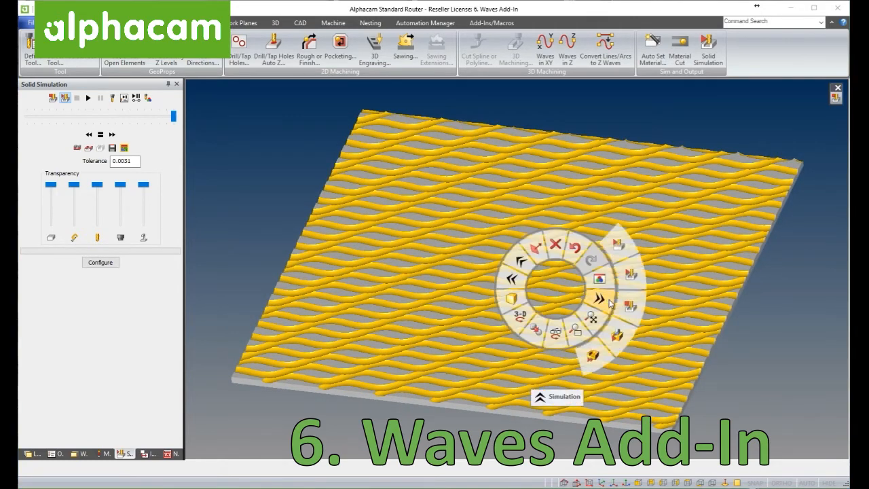
pyautogui.click(638, 294)
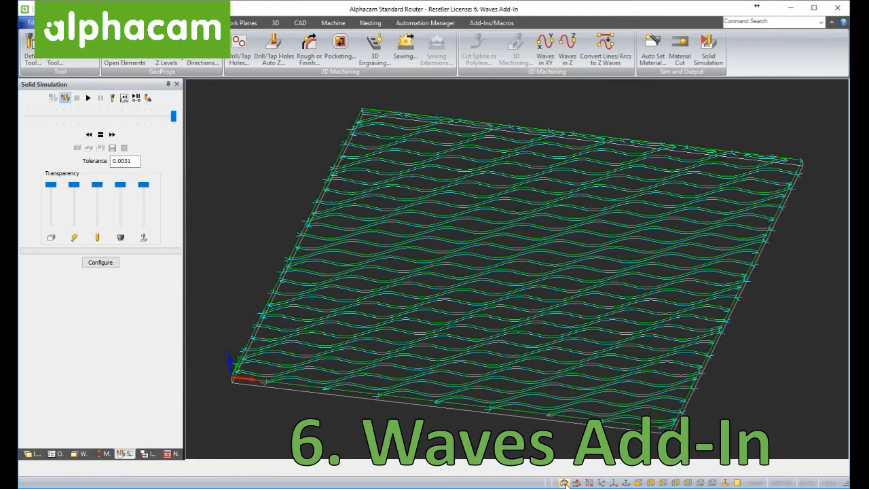
pyautogui.click(565, 484)
pyautogui.click(76, 9)
pyautogui.click(76, 10)
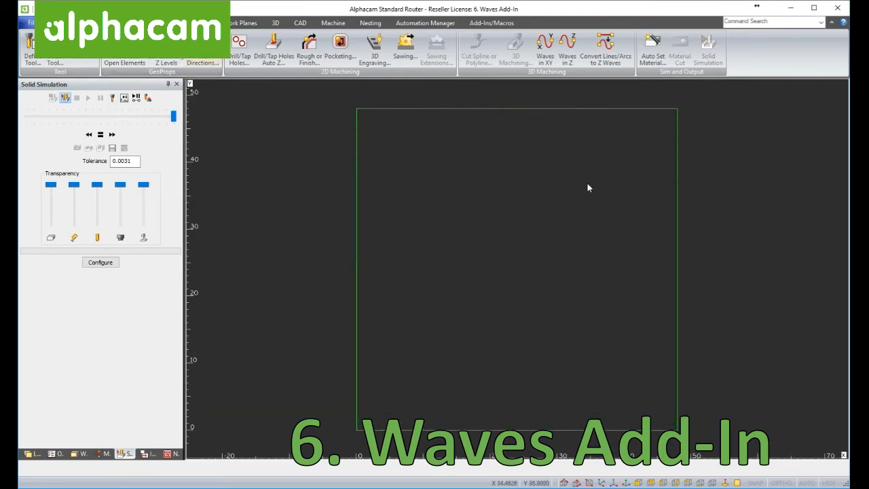
# - Create Waves in Z lines inside the square boundary with wave length 12, Z top -0.0625, Z bottom -0.45 and line distance 3
pyautogui.click(570, 46)
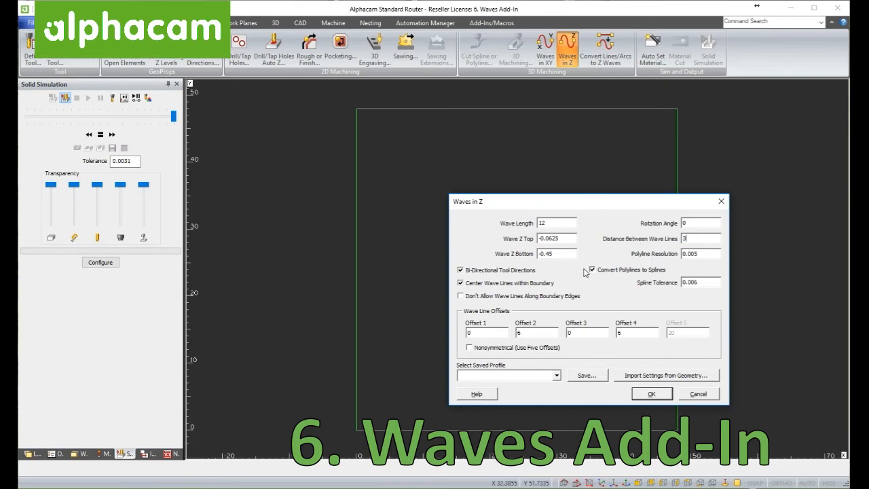
pyautogui.press('Tab')
pyautogui.click(649, 394)
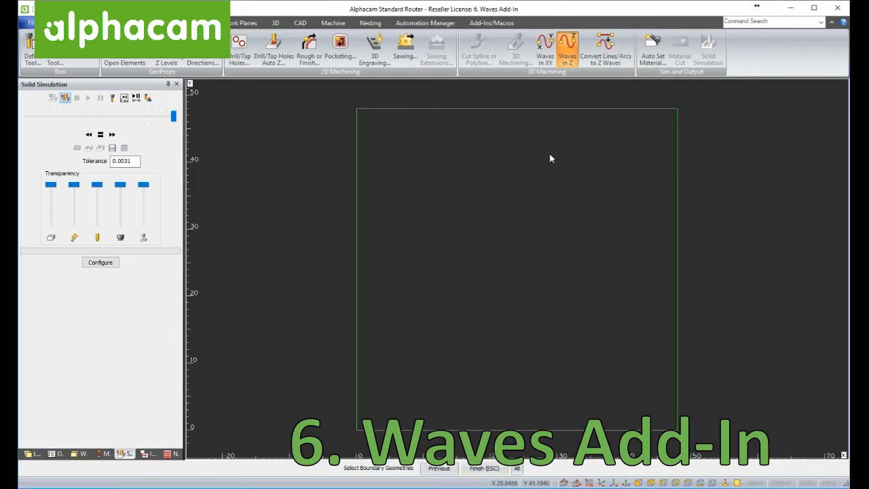
pyautogui.click(538, 108)
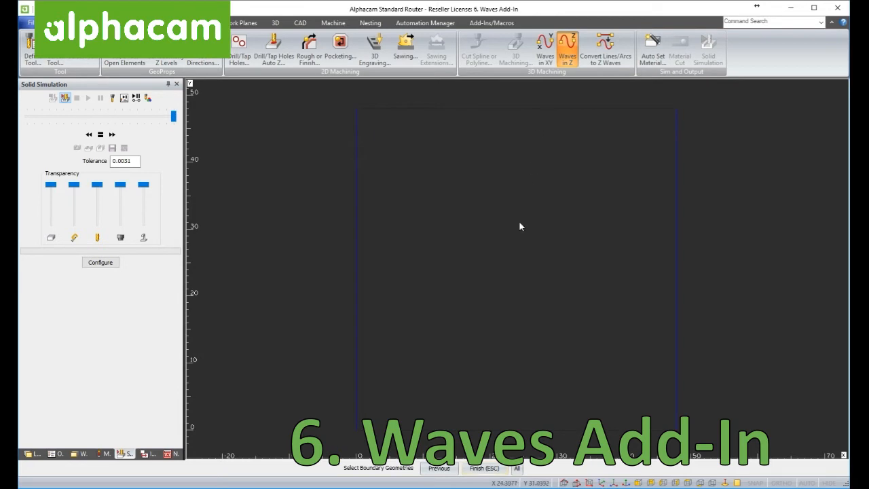
pyautogui.press('Escape')
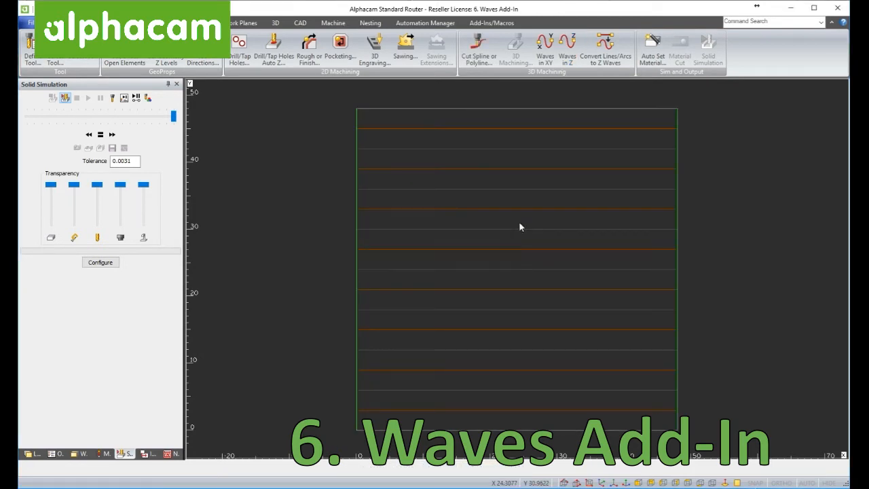
# - Machine along all the Z wave splines with tool T192, a depth of cut of 0.25 and a chord tolerance of 0.01
pyautogui.click(601, 483)
pyautogui.moveTo(560, 349)
pyautogui.mouseDown(button='middle')
pyautogui.moveTo(561, 265)
pyautogui.moveTo(563, 343)
pyautogui.mouseUp(button='middle')
pyautogui.click(563, 483)
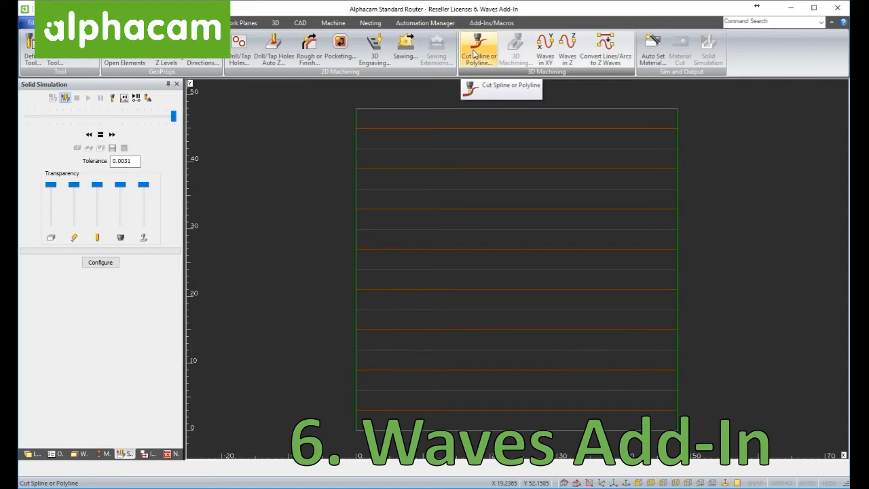
pyautogui.click(476, 54)
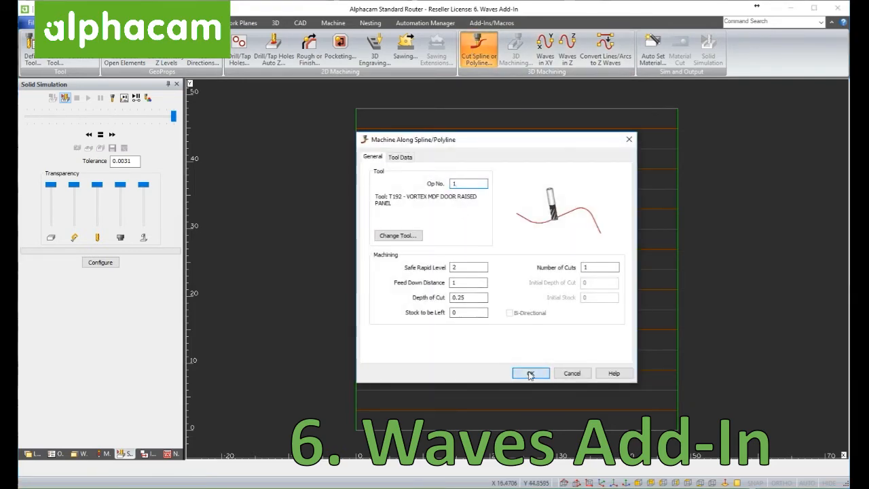
pyautogui.click(527, 370)
pyautogui.moveTo(338, 96); pyautogui.dragTo(743, 431)
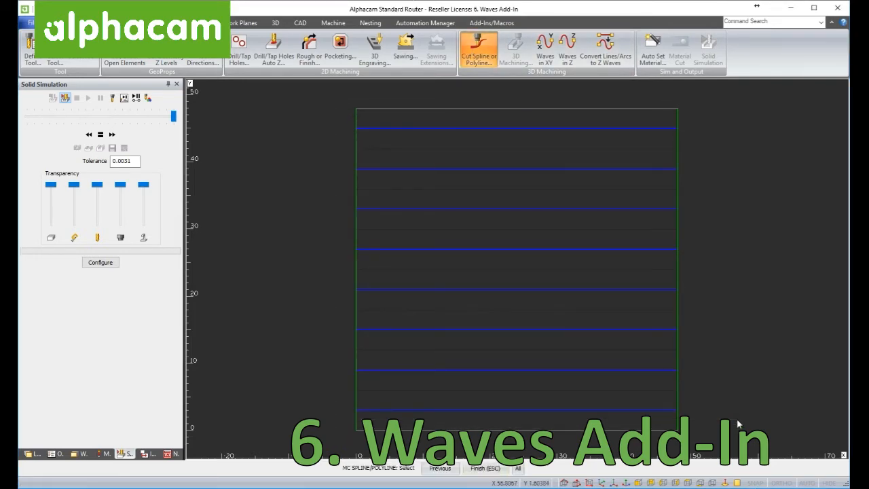
pyautogui.press('Escape')
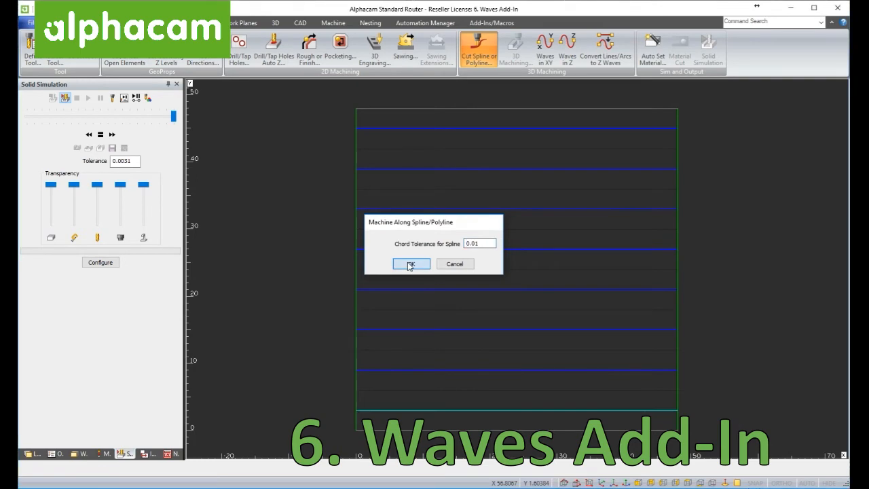
pyautogui.click(411, 264)
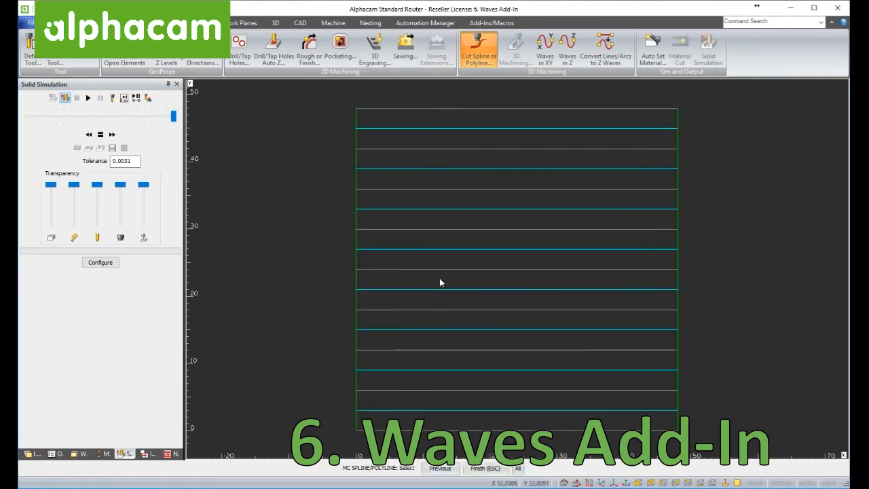
# - Run the solid simulation of the Z wave toolpaths in isometric view and examine the carved surface from several angles
pyautogui.click(601, 483)
pyautogui.rightClick(474, 221)
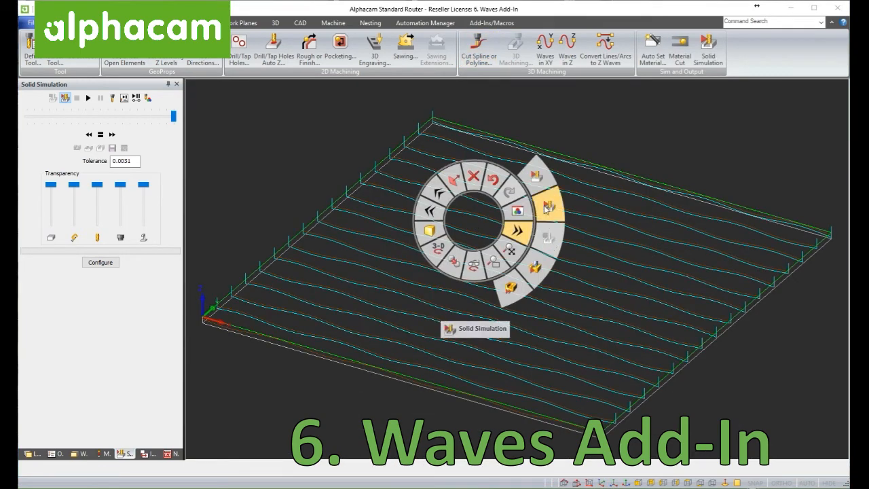
pyautogui.click(547, 208)
pyautogui.click(89, 100)
pyautogui.moveTo(569, 215); pyautogui.dragTo(526, 220, button='middle')
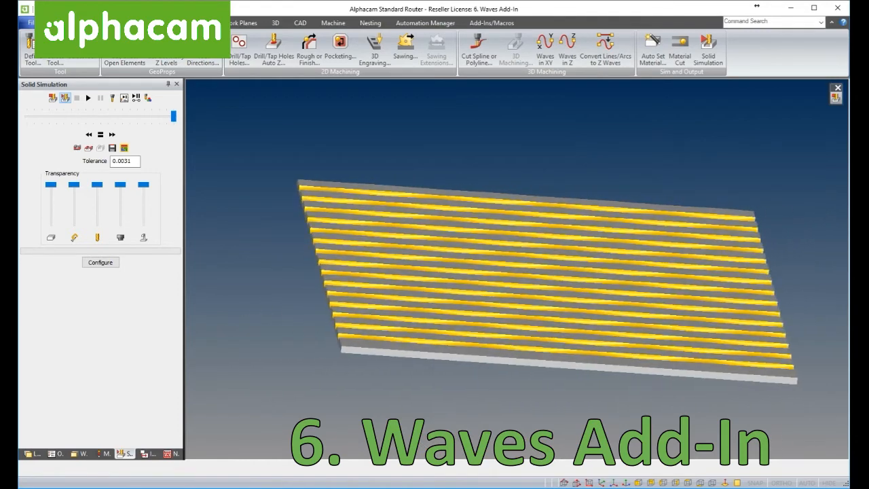
pyautogui.rightClick(563, 169)
pyautogui.moveTo(607, 183)
pyautogui.click(632, 188)
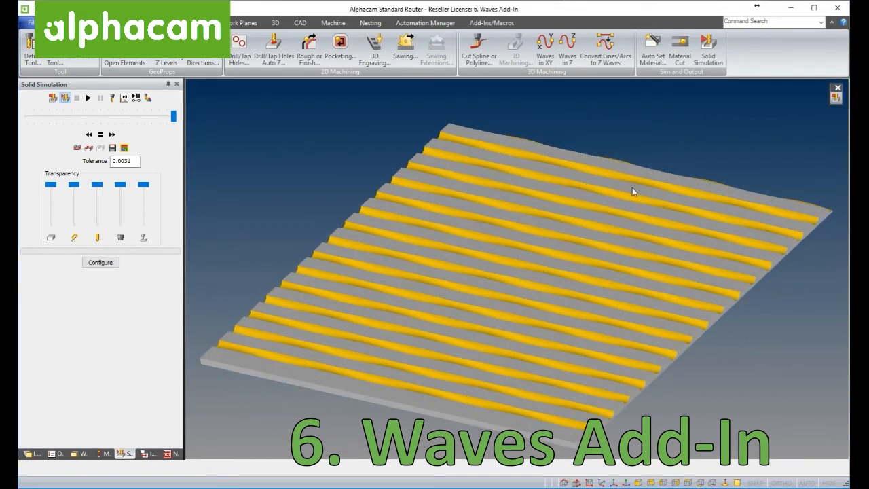
# - Remove the simulated Z waves, and create new Waves in Z lines inside the square boundary with a distance of 0.75 between them
pyautogui.rightClick(448, 195)
pyautogui.click(515, 217)
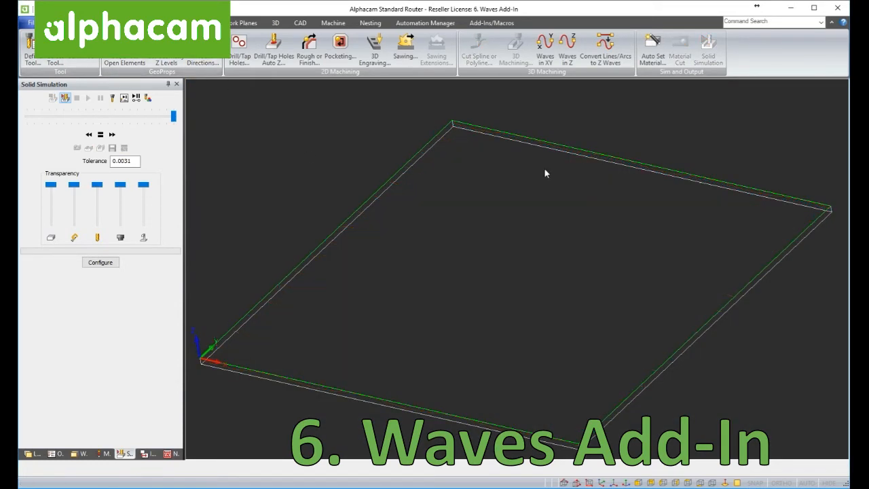
pyautogui.click(567, 54)
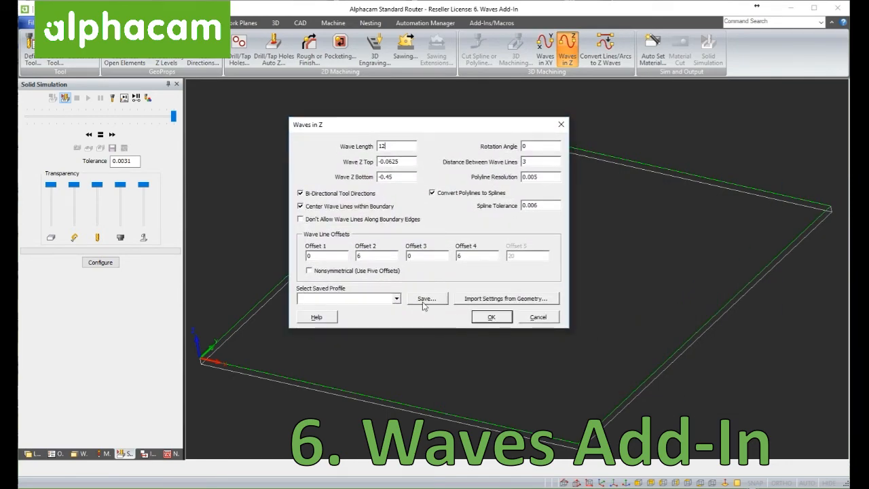
pyautogui.write('0.75')
pyautogui.click(492, 317)
pyautogui.click(374, 193)
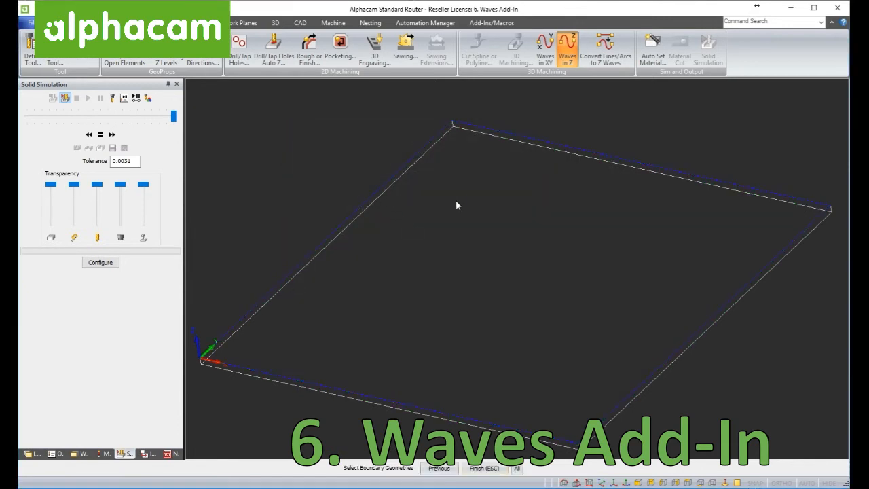
pyautogui.rightClick(458, 203)
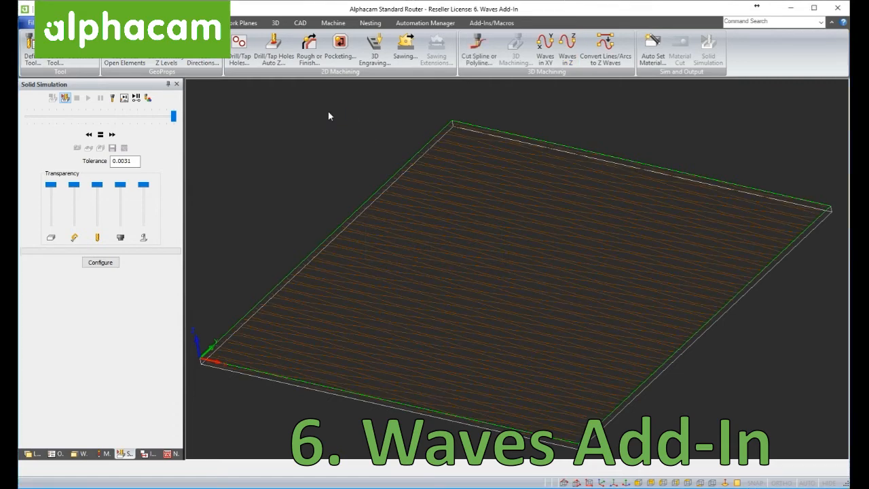
# - Apply a Rough/Finish pass with vertical sides around the square boundary using tool number 192
pyautogui.click(317, 52)
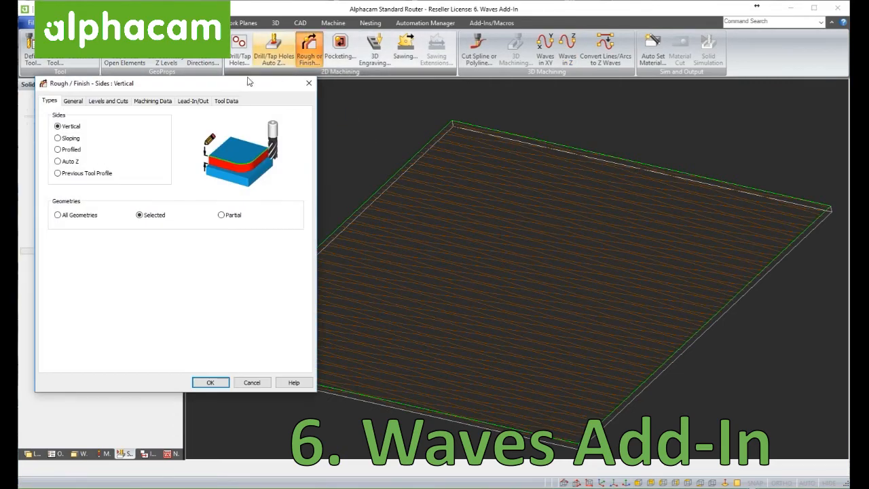
pyautogui.click(226, 100)
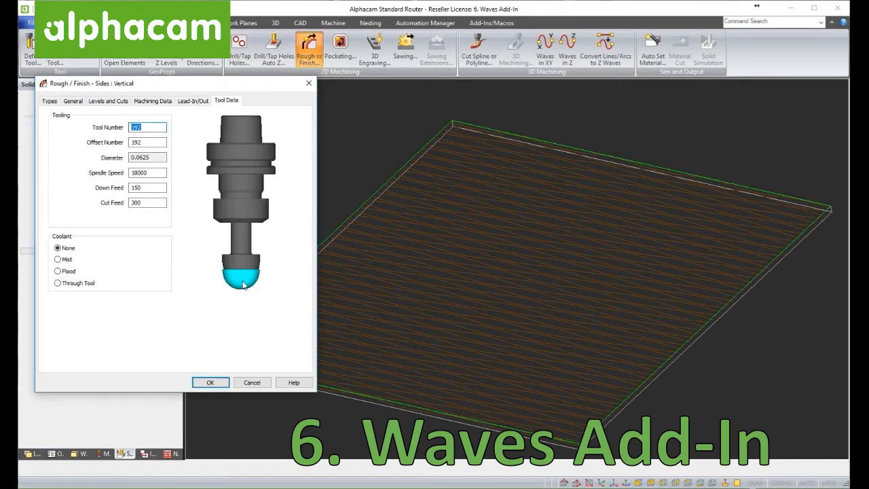
pyautogui.click(210, 382)
pyautogui.click(525, 468)
pyautogui.click(492, 469)
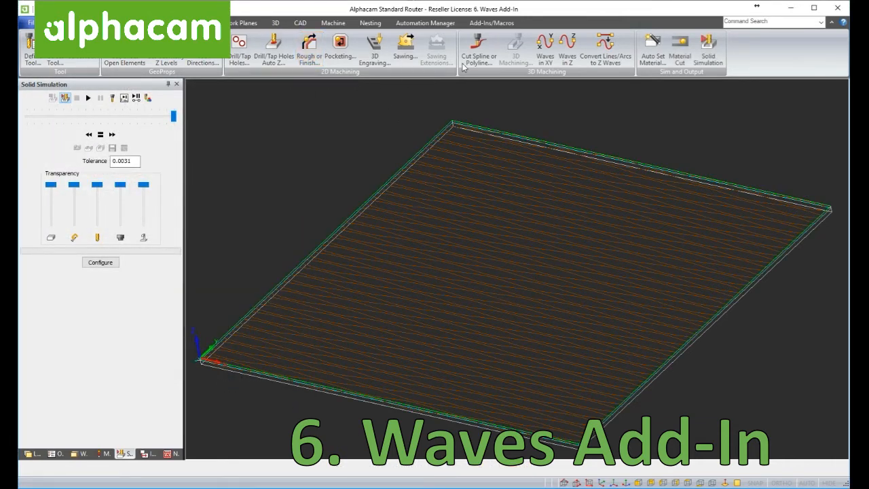
# - Machine along all the closely spaced wave splines with tool T192, depth of cut 0.25 and chord tolerance 0.01
pyautogui.click(478, 51)
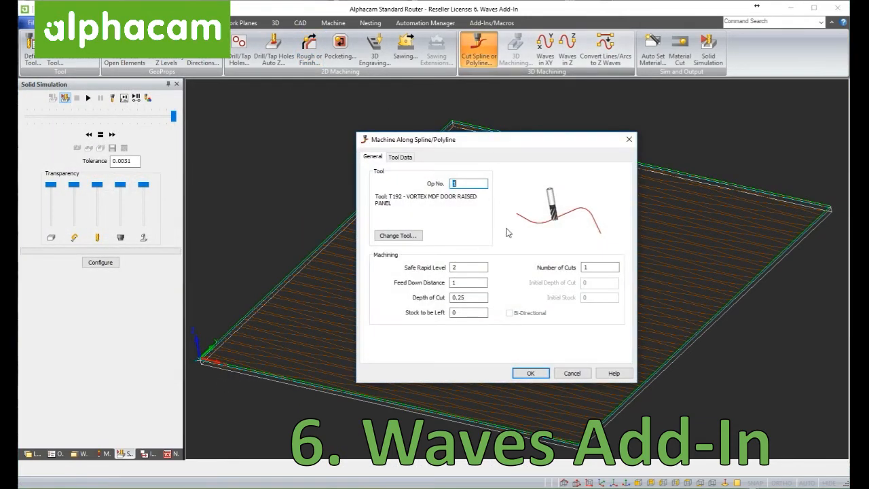
pyautogui.click(531, 375)
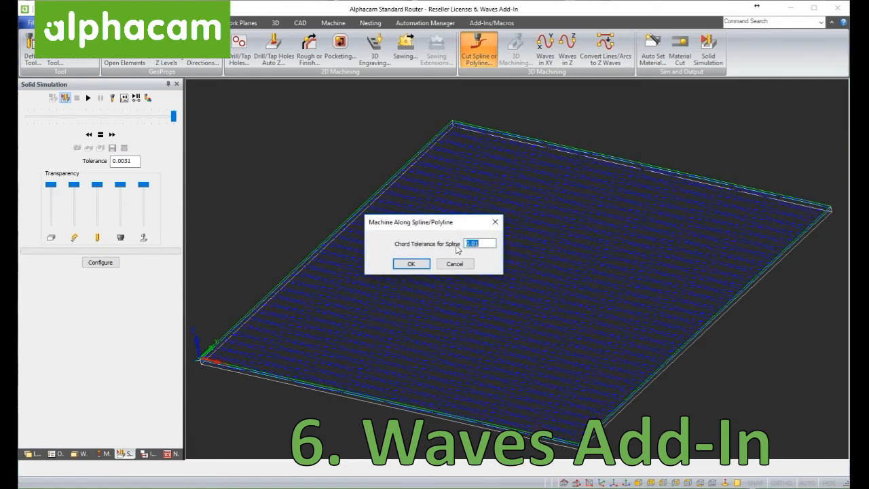
pyautogui.click(412, 264)
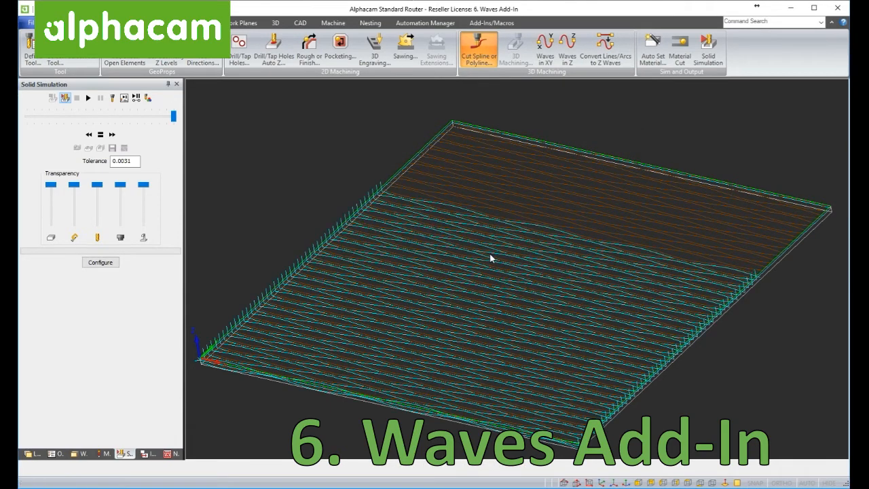
pyautogui.press('Escape')
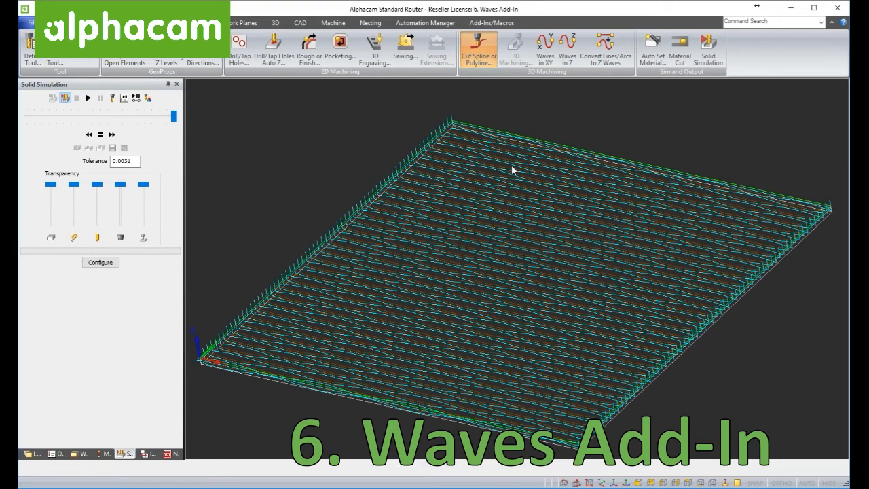
# - Run the solid simulation of the closely spaced Z waves and examine the carved surface from above and in isometric view
pyautogui.rightClick(565, 189)
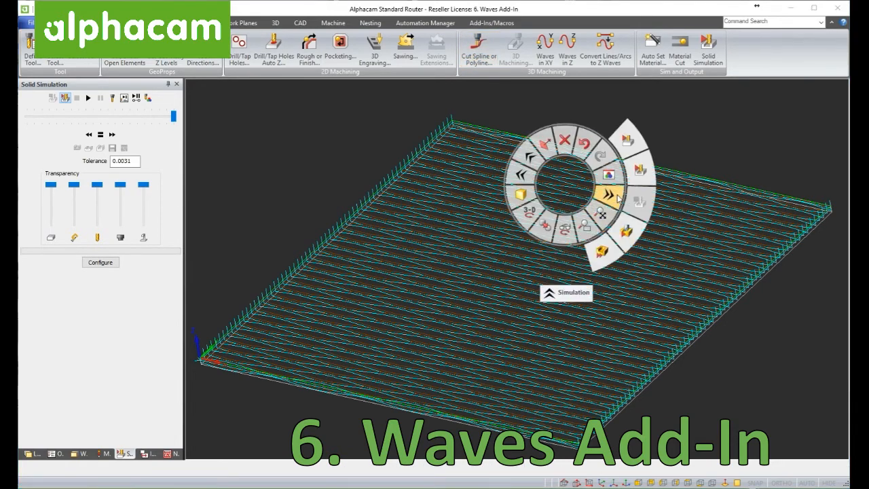
pyautogui.click(631, 178)
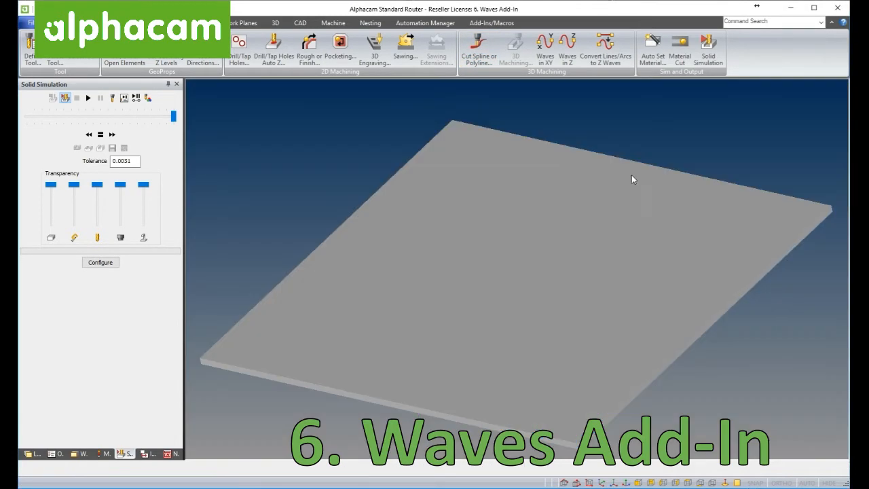
pyautogui.click(88, 99)
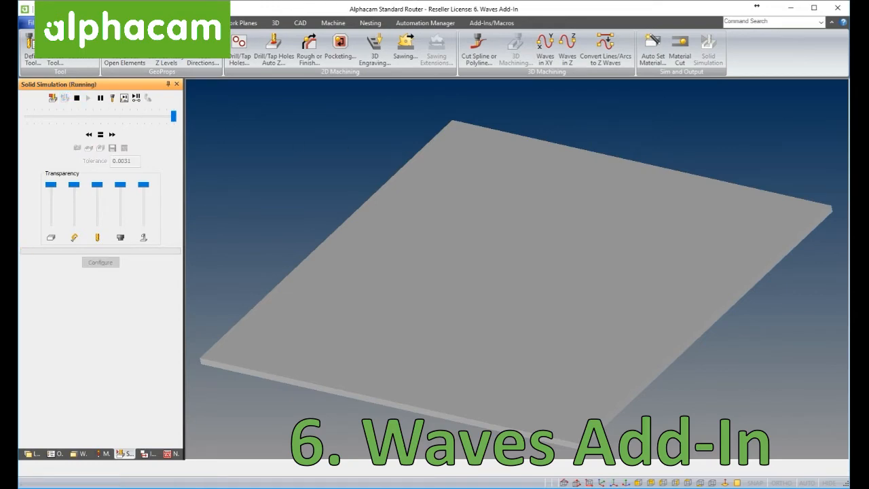
pyautogui.moveTo(497, 338); pyautogui.dragTo(466, 355, button='middle')
pyautogui.scroll(-2, 511, 265)
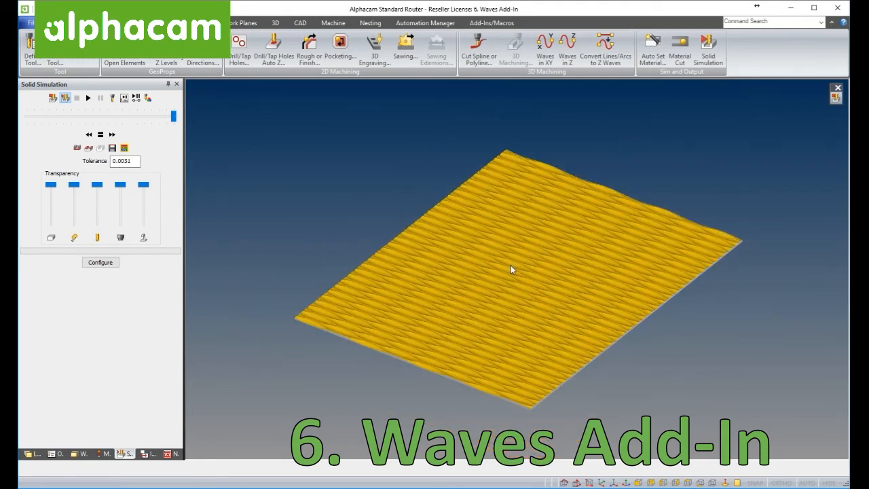
pyautogui.moveTo(518, 247); pyautogui.dragTo(518, 277, button='middle')
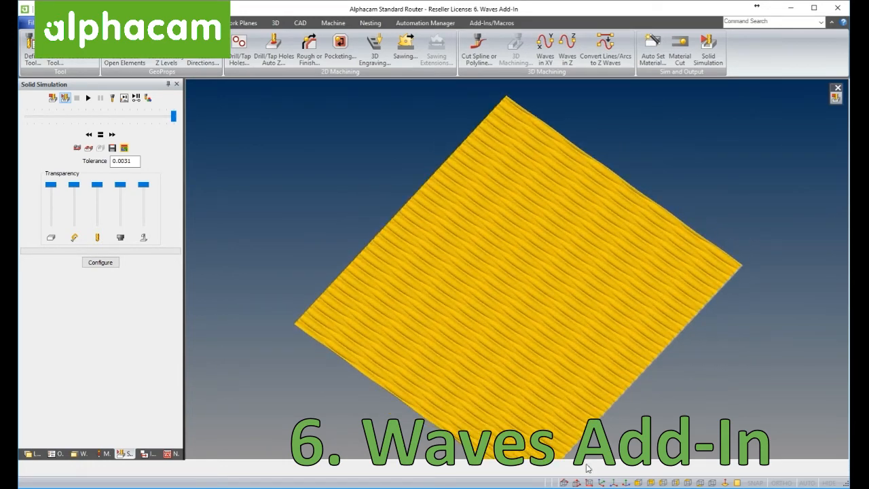
pyautogui.click(565, 482)
pyautogui.scroll(2, 390, 159)
pyautogui.scroll(1, 401, 183)
pyautogui.scroll(-2, 411, 207)
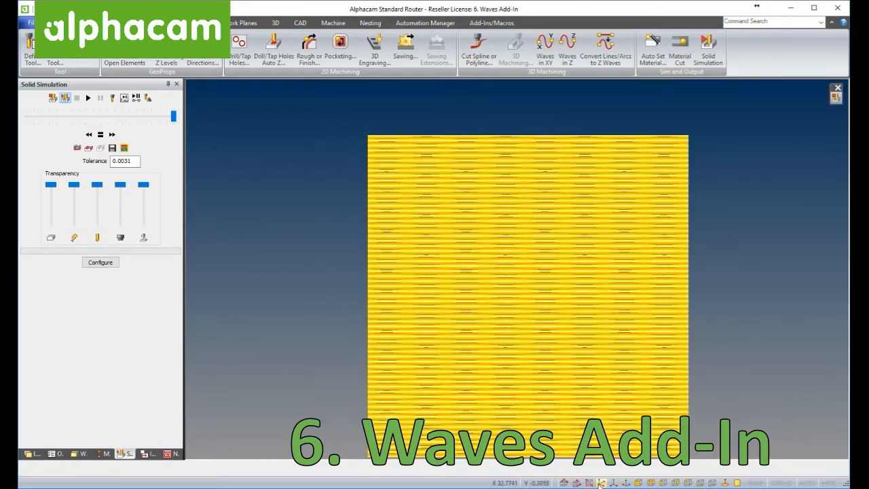
pyautogui.click(599, 484)
pyautogui.moveTo(577, 360); pyautogui.dragTo(633, 374, button='middle')
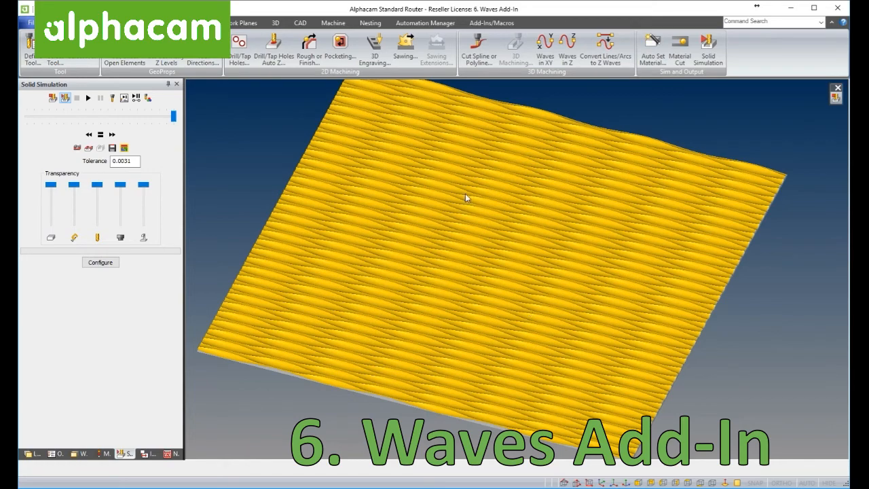
# - Close the solid simulation, return to the plan view, and undo the boundary toolpath and wave lines
pyautogui.rightClick(463, 217)
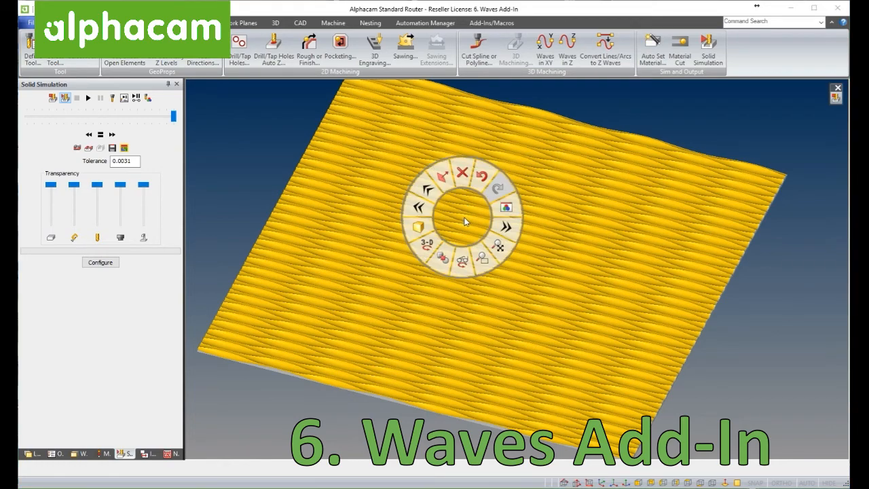
pyautogui.click(527, 233)
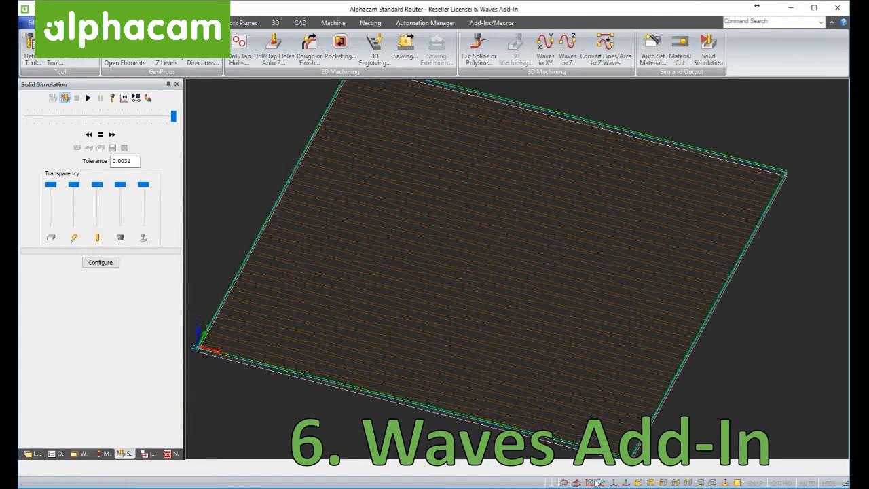
pyautogui.click(565, 482)
pyautogui.click(197, 9)
pyautogui.click(85, 10)
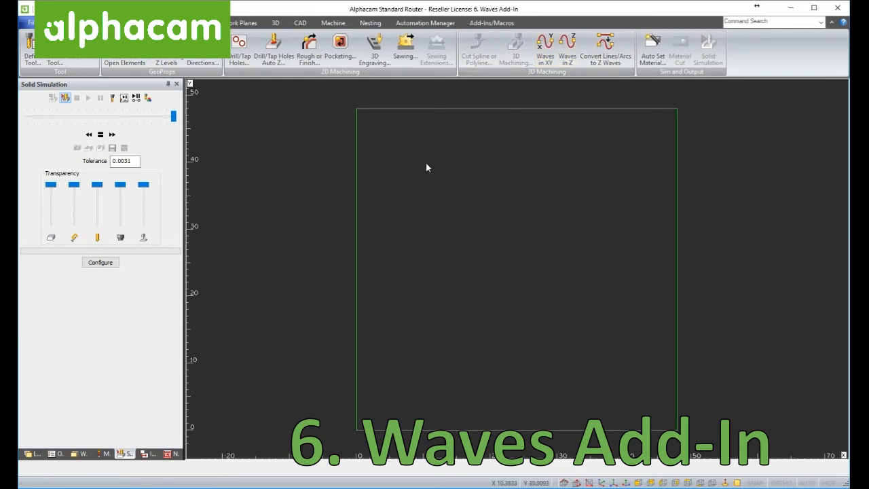
# - Draw a three-point arc across the upper part of the square from about (2, 41) through (15, 43) to (39, 41)
pyautogui.click(600, 45)
pyautogui.click(371, 159)
pyautogui.click(455, 140)
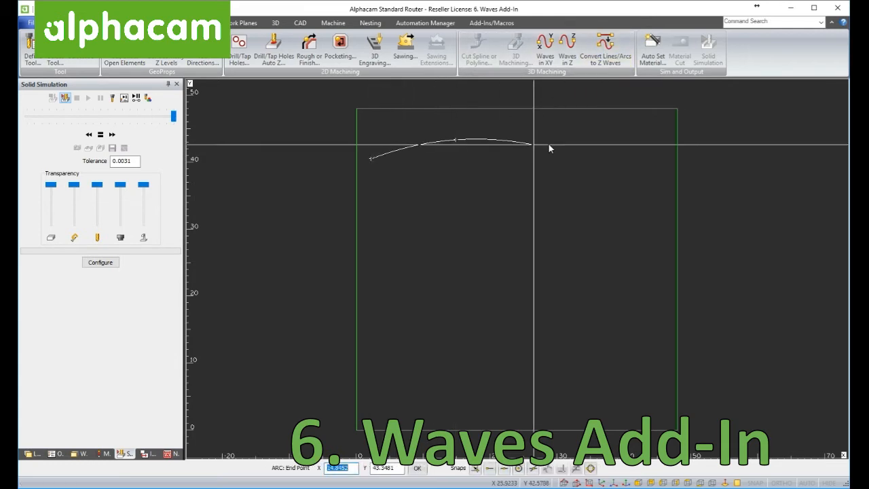
pyautogui.click(615, 157)
pyautogui.press('Escape')
# - Copy the arc repeatedly down the square boundary, staggering the copies sideways into a flowing pattern
pyautogui.hotkey('ctrl', 'c')
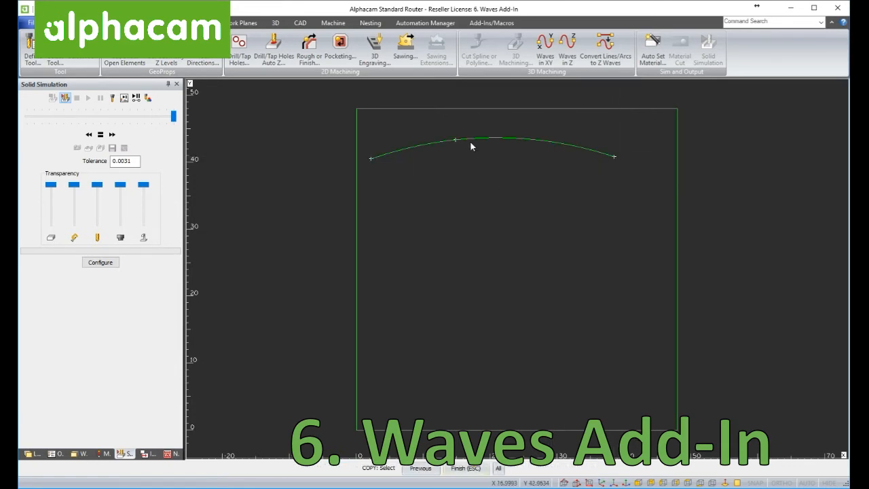
pyautogui.click(470, 139)
pyautogui.press('Escape')
pyautogui.click(630, 187)
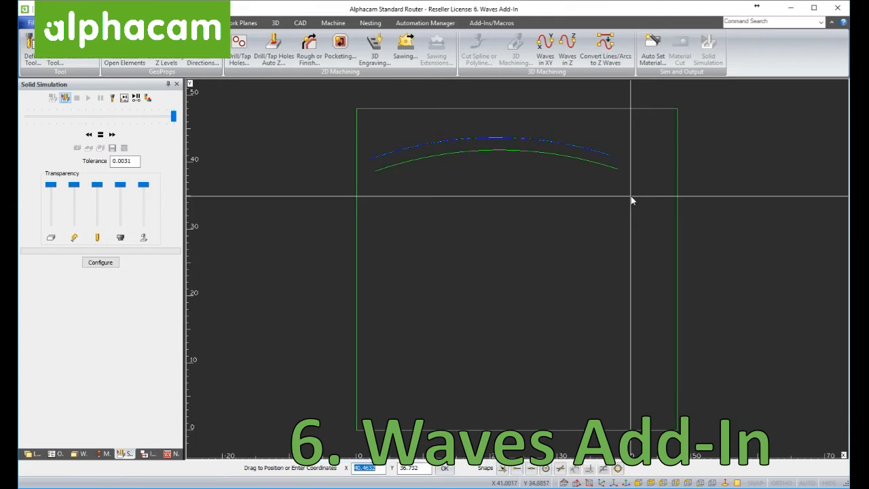
pyautogui.click(636, 200)
pyautogui.click(646, 214)
pyautogui.click(660, 225)
pyautogui.click(670, 238)
pyautogui.click(662, 252)
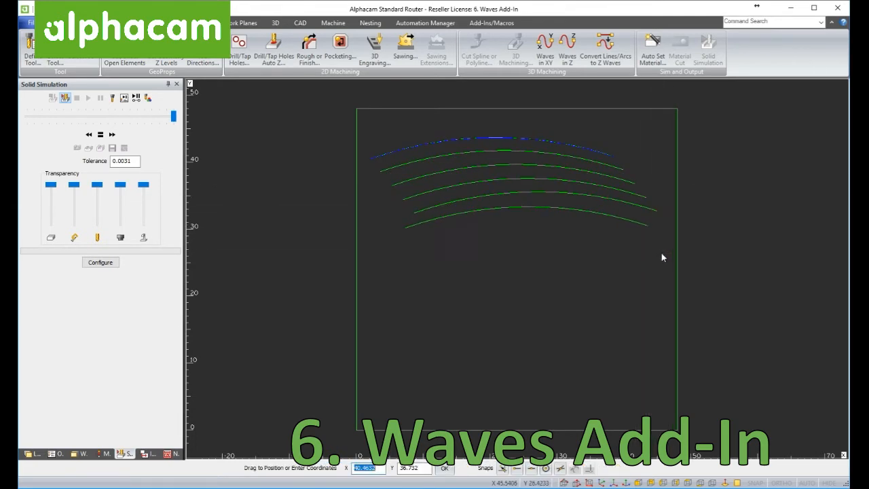
pyautogui.click(645, 271)
pyautogui.click(629, 289)
pyautogui.click(627, 299)
pyautogui.click(623, 308)
pyautogui.click(628, 323)
pyautogui.click(637, 333)
pyautogui.click(646, 341)
pyautogui.click(650, 351)
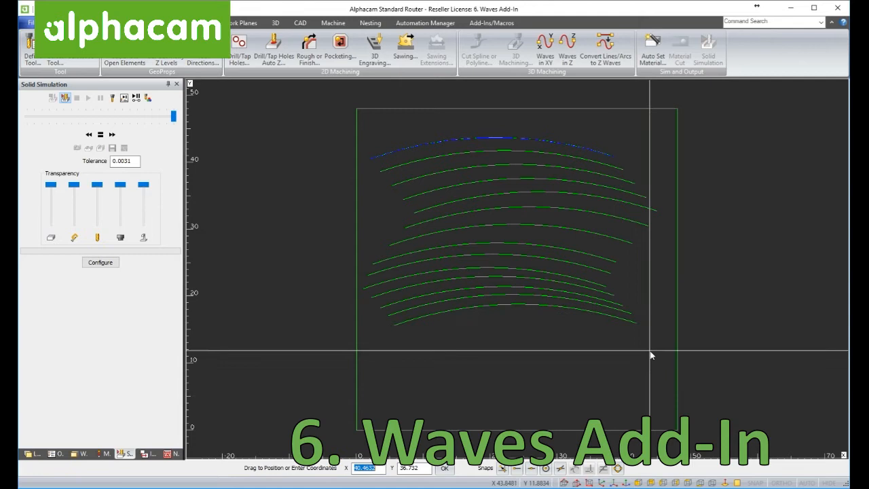
pyautogui.click(656, 363)
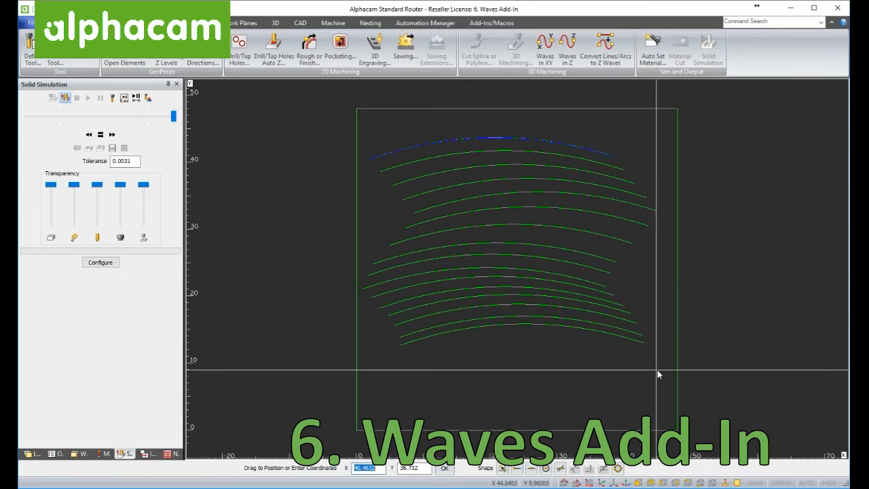
pyautogui.click(661, 386)
pyautogui.scroll(-2, 604, 331)
pyautogui.scroll(2, 608, 329)
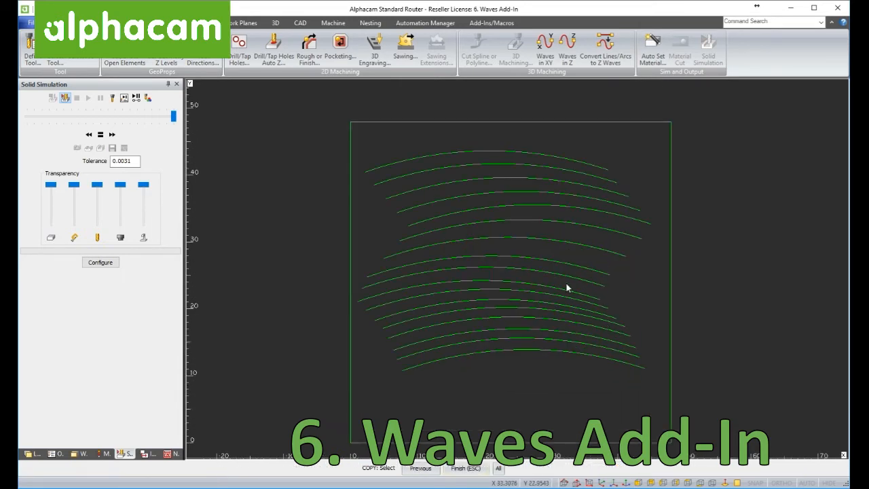
# - Convert all the arcs to Z waves with Z top 0, Z bottom -0.25 and wave length 5, deleting the originals
pyautogui.click(606, 49)
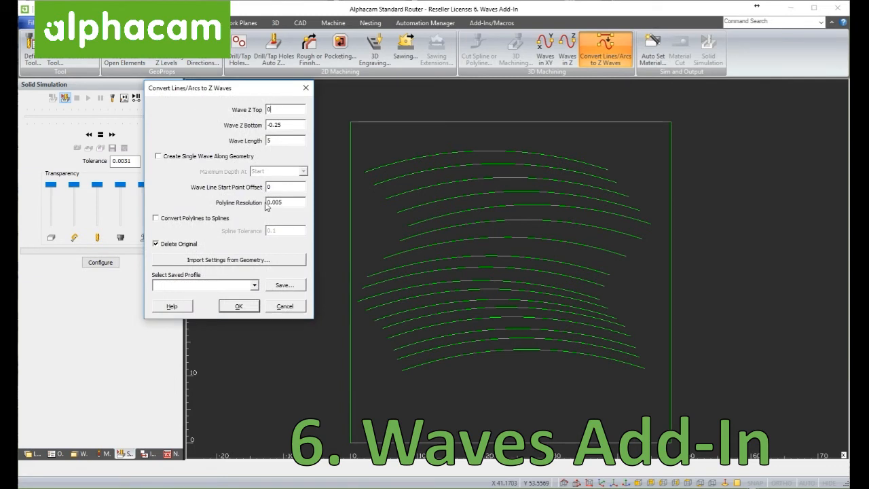
pyautogui.click(285, 140)
pyautogui.click(239, 307)
pyautogui.moveTo(327, 142); pyautogui.dragTo(739, 398)
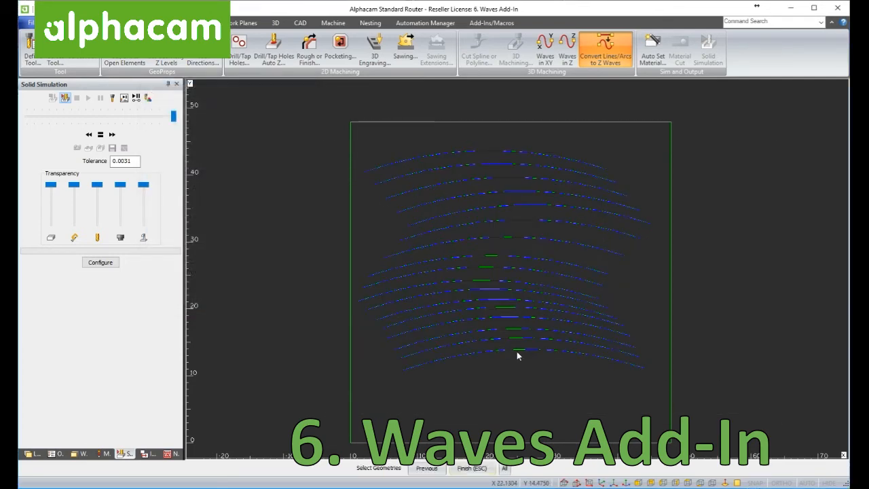
pyautogui.press('Escape')
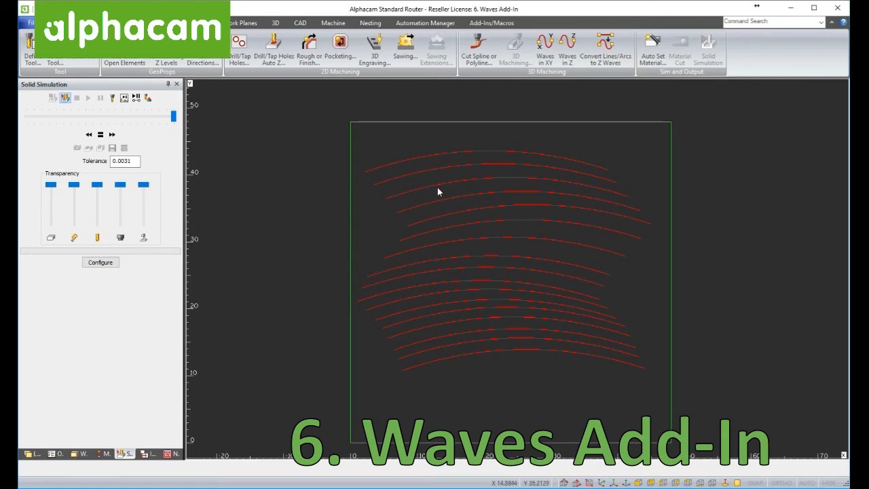
# - Examine the depth variation of the converted Z wave arcs from the side and in a tilted 3D view
pyautogui.scroll(-2, 488, 198)
pyautogui.scroll(2, 536, 206)
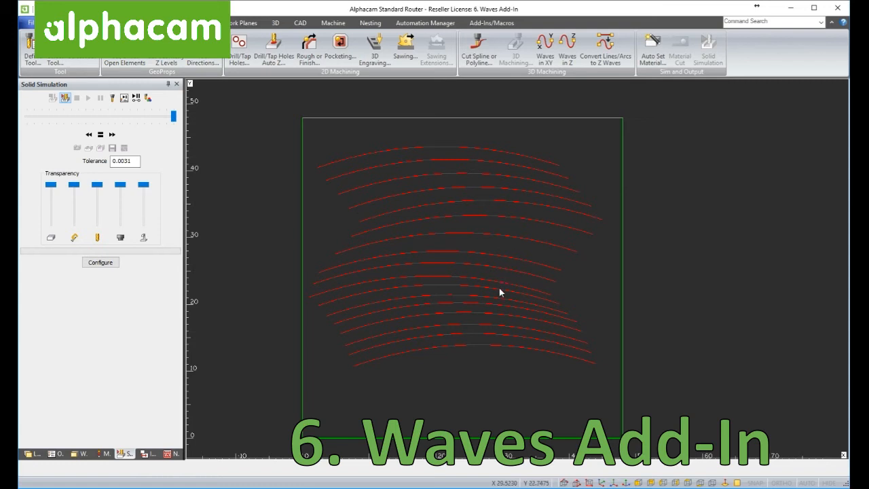
pyautogui.click(627, 483)
pyautogui.scroll(2, 251, 283)
pyautogui.scroll(3, 252, 279)
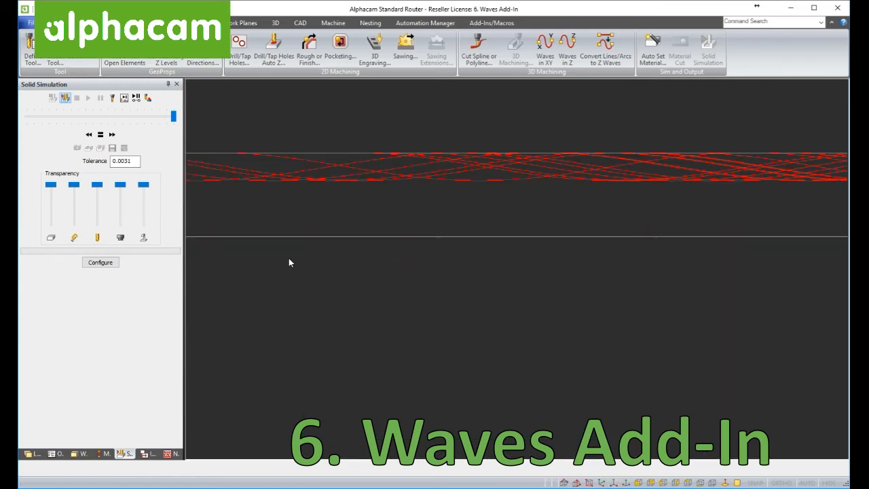
pyautogui.scroll(-2, 305, 252)
pyautogui.moveTo(305, 252); pyautogui.dragTo(332, 299, button='middle')
pyautogui.scroll(-3, 432, 202)
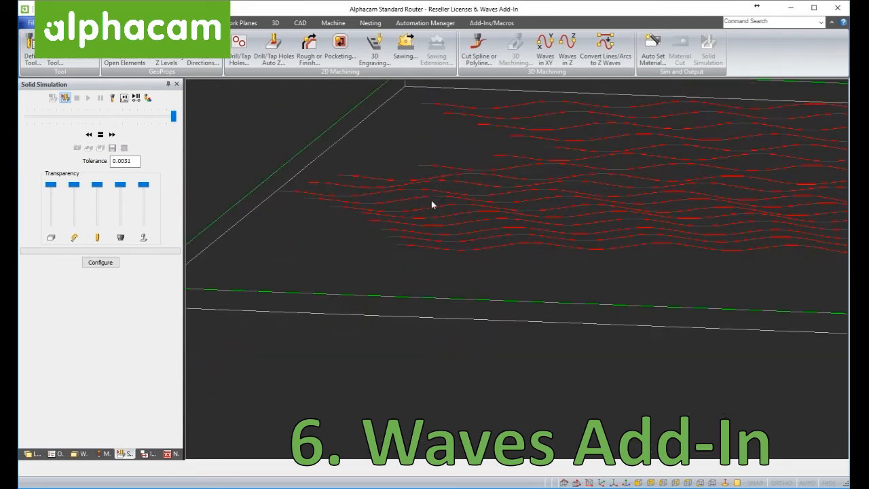
pyautogui.scroll(1, 548, 223)
pyautogui.scroll(2, 527, 229)
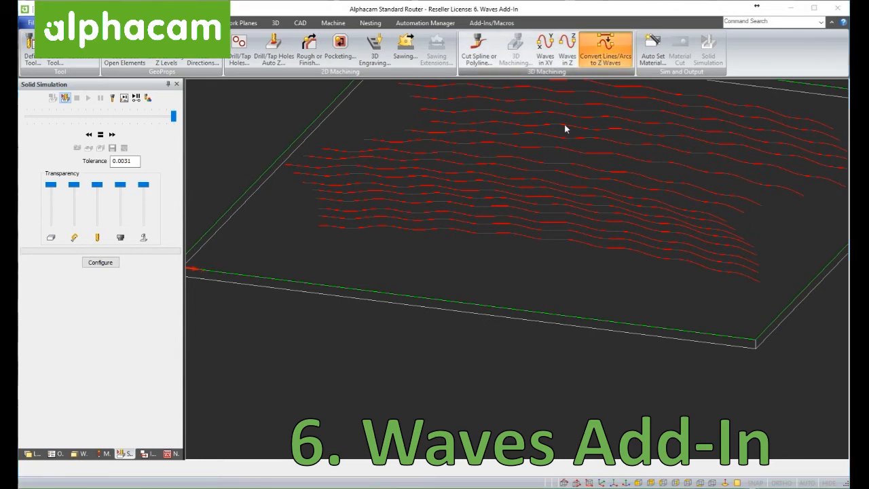
# - Review the Convert Lines/Arcs to Z Waves settings
pyautogui.click(605, 54)
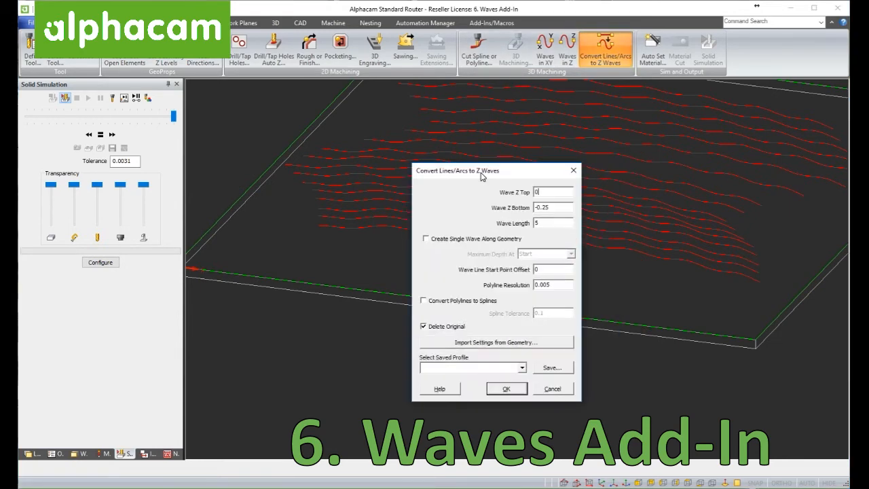
pyautogui.click(511, 389)
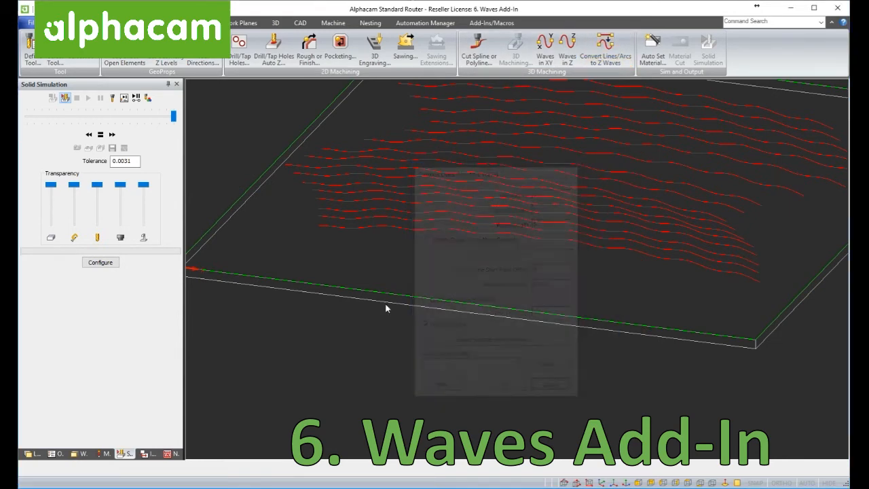
# - Machine along all the Z wave polylines with tool T192, using a 0.15 depth of cut
pyautogui.click(479, 51)
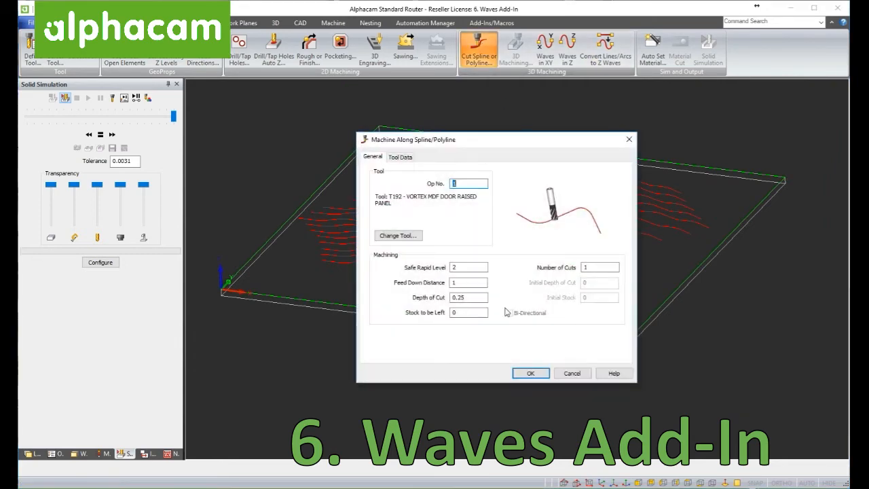
pyautogui.moveTo(473, 299); pyautogui.dragTo(434, 304)
pyautogui.write('0.15')
pyautogui.press('Return')
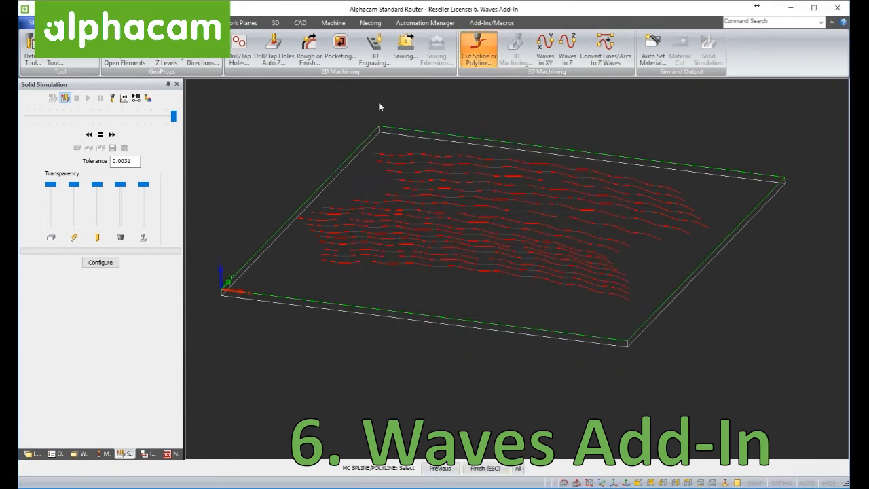
pyautogui.click(379, 103)
pyautogui.click(642, 337)
pyautogui.press('Escape')
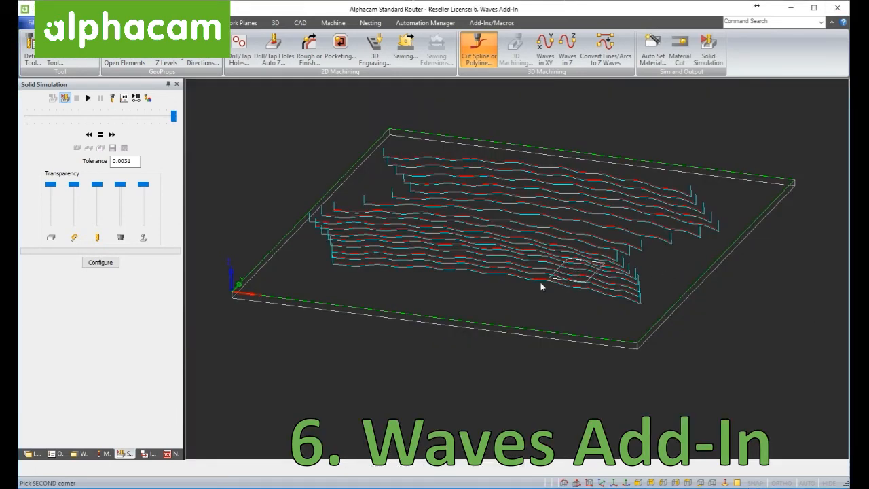
pyautogui.press('Escape')
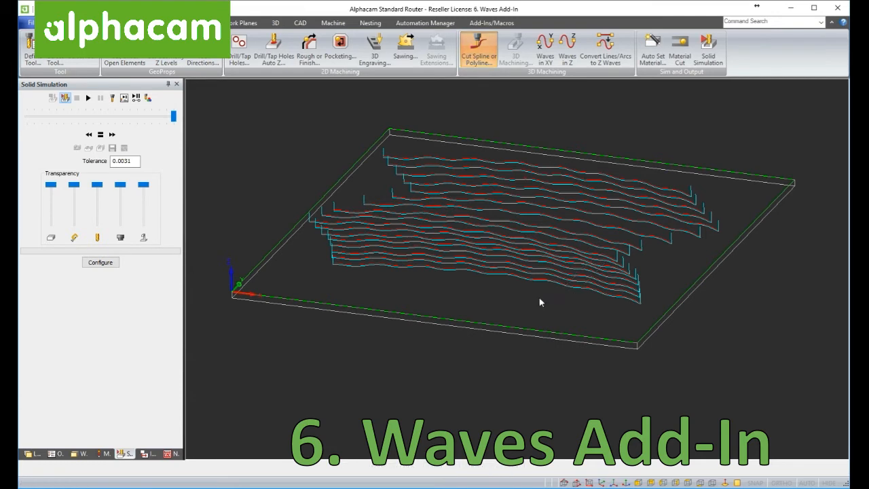
# - Run the solid simulation of the wave toolpaths and inspect the carved grooves from a tilted close view
pyautogui.rightClick(517, 296)
pyautogui.click(593, 281)
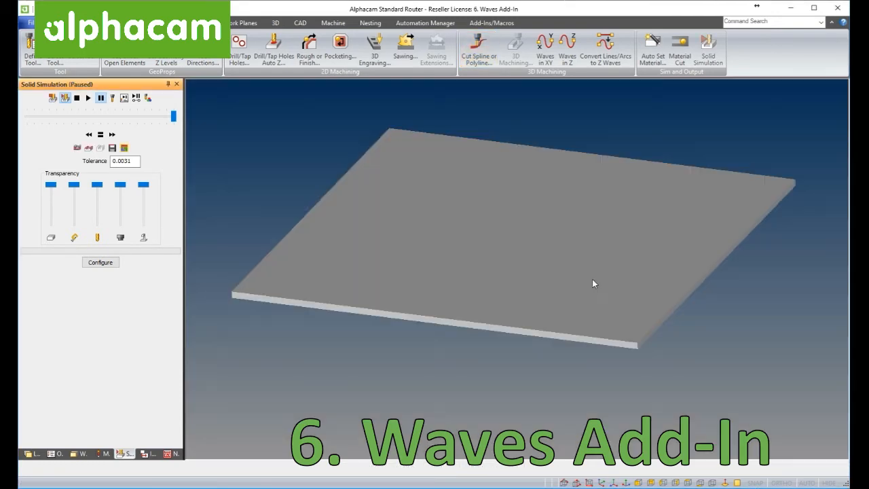
pyautogui.click(88, 98)
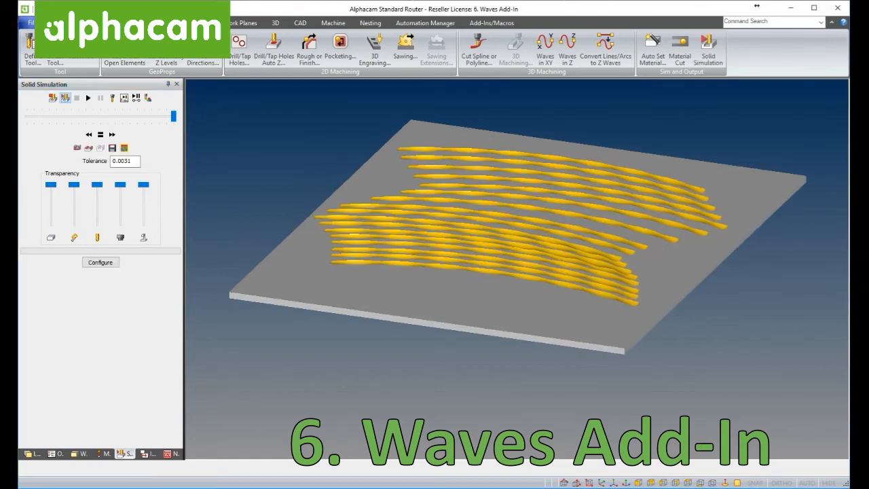
pyautogui.moveTo(743, 220); pyautogui.dragTo(742, 299, button='middle')
pyautogui.moveTo(570, 272); pyautogui.dragTo(570, 214, button='middle')
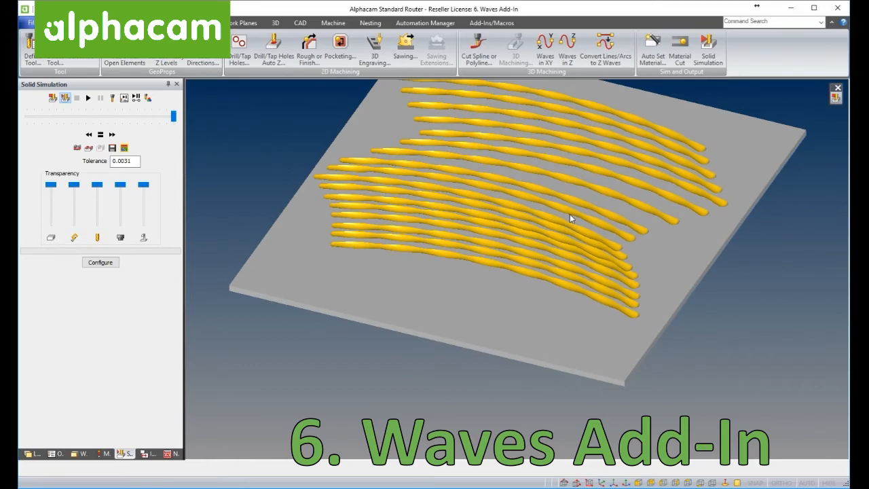
pyautogui.scroll(-3, 571, 217)
pyautogui.scroll(5, 570, 214)
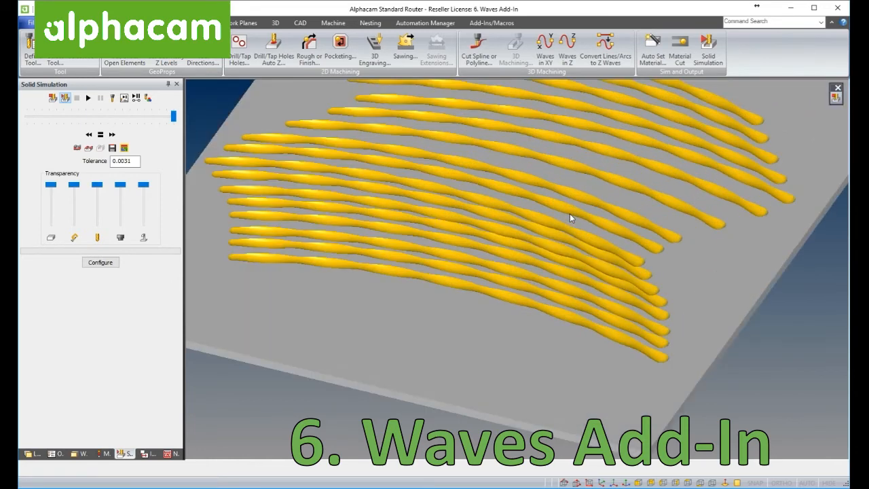
pyautogui.moveTo(570, 214); pyautogui.dragTo(537, 200, button='middle')
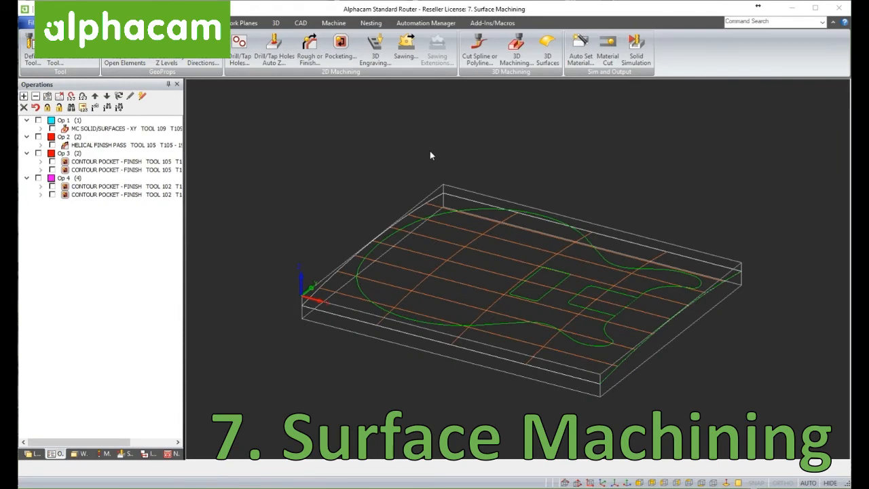
# - Examine the guitar body's surface geometry in 3D and review the available 3D surface types without creating one
pyautogui.moveTo(513, 228); pyautogui.dragTo(515, 212, button='middle')
pyautogui.scroll(3, 414, 318)
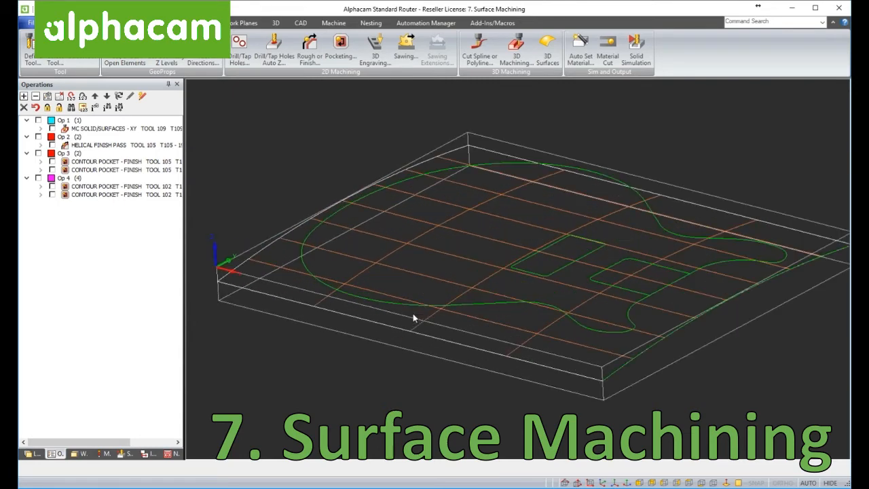
pyautogui.click(547, 54)
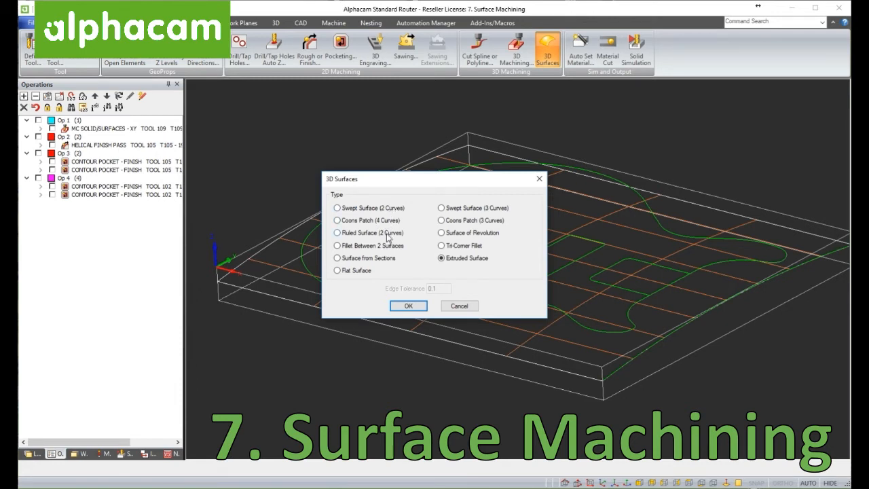
pyautogui.click(462, 308)
pyautogui.moveTo(491, 316); pyautogui.dragTo(492, 318, button='middle')
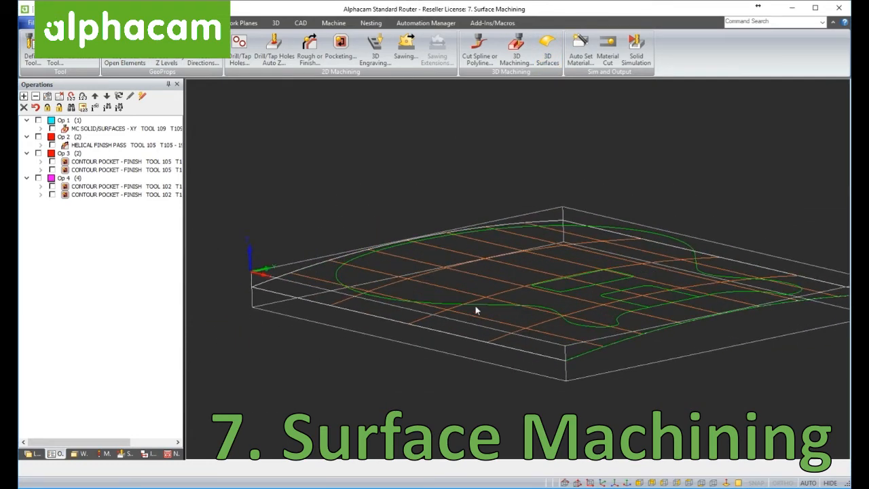
pyautogui.moveTo(398, 248); pyautogui.dragTo(476, 273, button='middle')
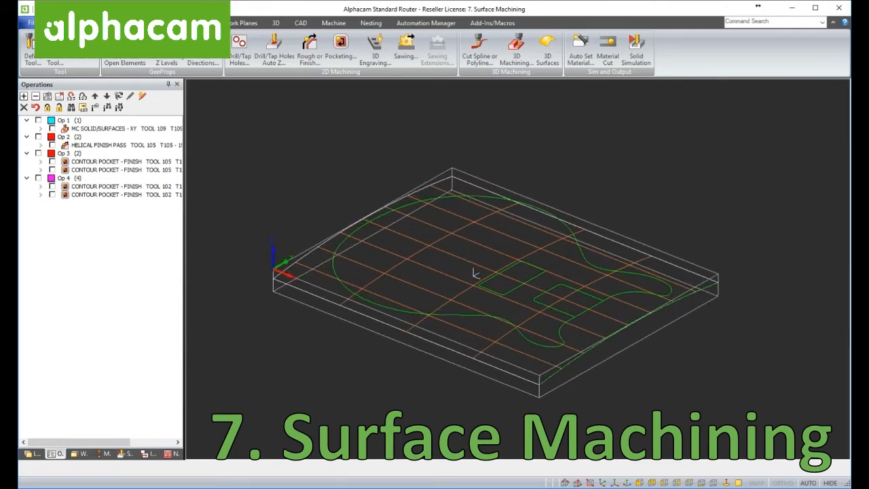
# - Show the toolpaths of all four operations and simulate the ball-end surface finishing pass as a solid, watching it up close
pyautogui.click(49, 97)
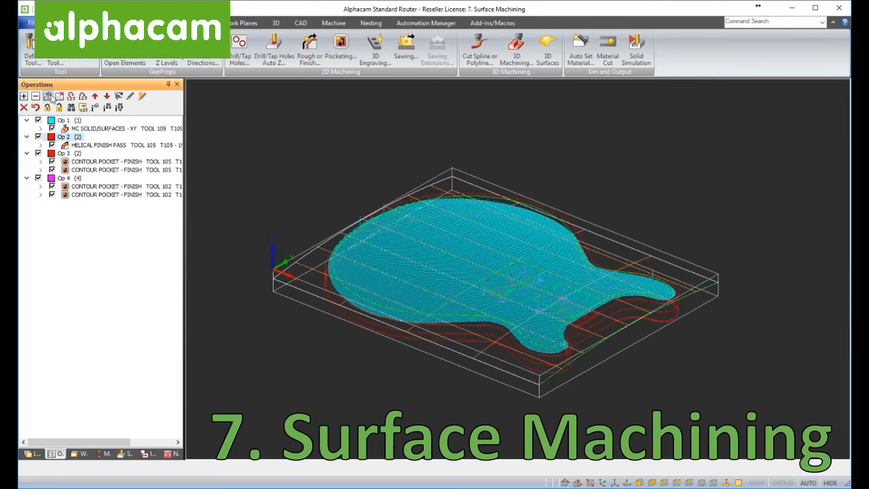
pyautogui.rightClick(569, 226)
pyautogui.click(638, 210)
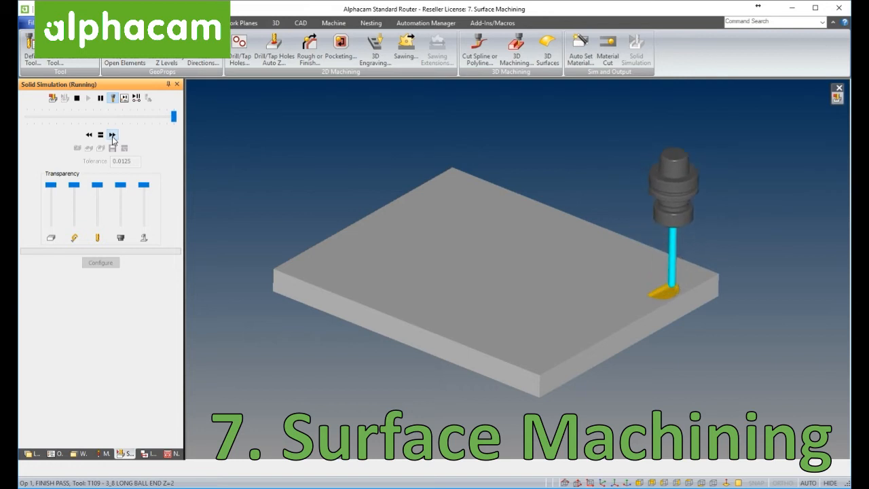
pyautogui.scroll(-1, 649, 353)
pyautogui.scroll(3, 610, 352)
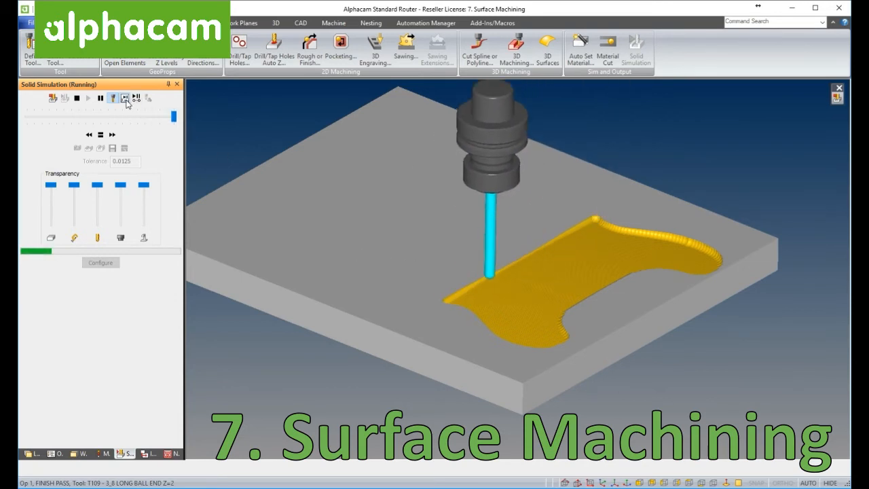
pyautogui.scroll(-3, 660, 253)
pyautogui.scroll(3, 538, 234)
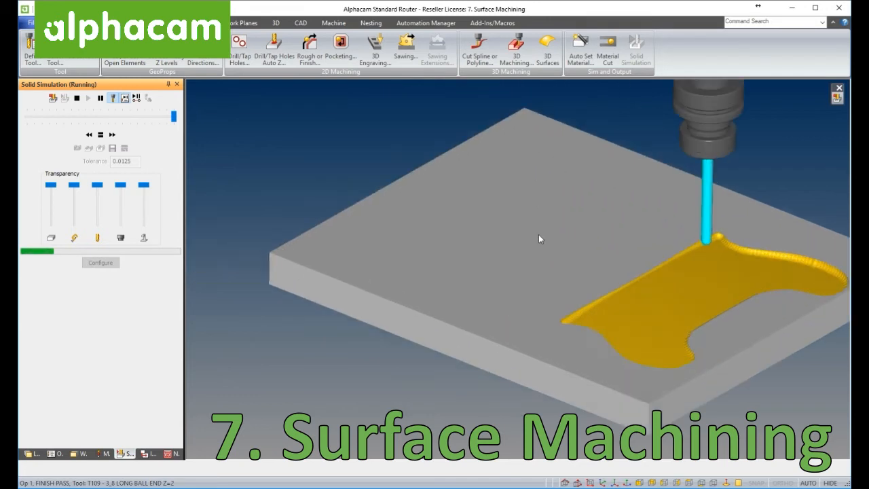
pyautogui.moveTo(539, 234); pyautogui.dragTo(518, 249, button='middle')
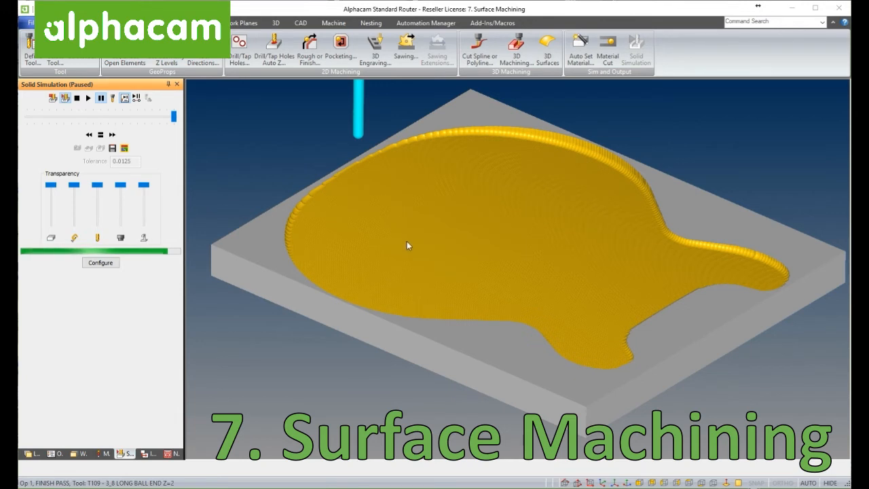
pyautogui.scroll(-2, 437, 234)
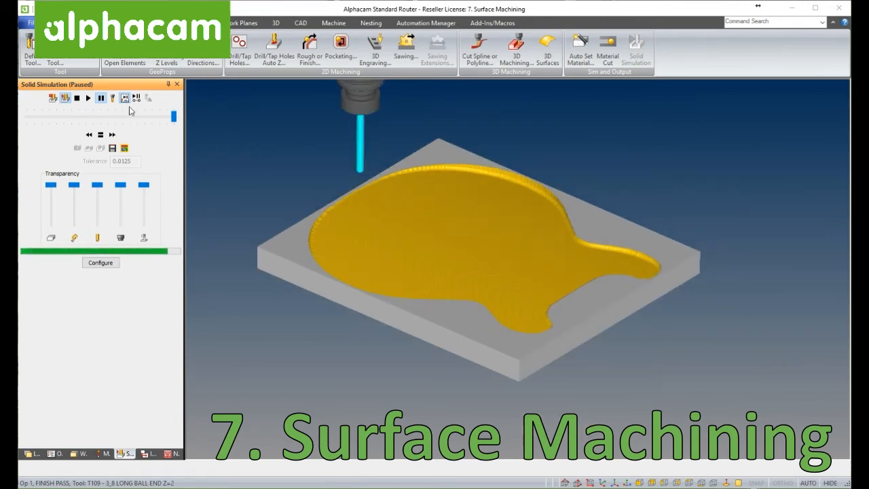
# - Resume the solid simulation at increased speed through the outline and pocket operations, and inspect the machined guitar body
pyautogui.click(88, 98)
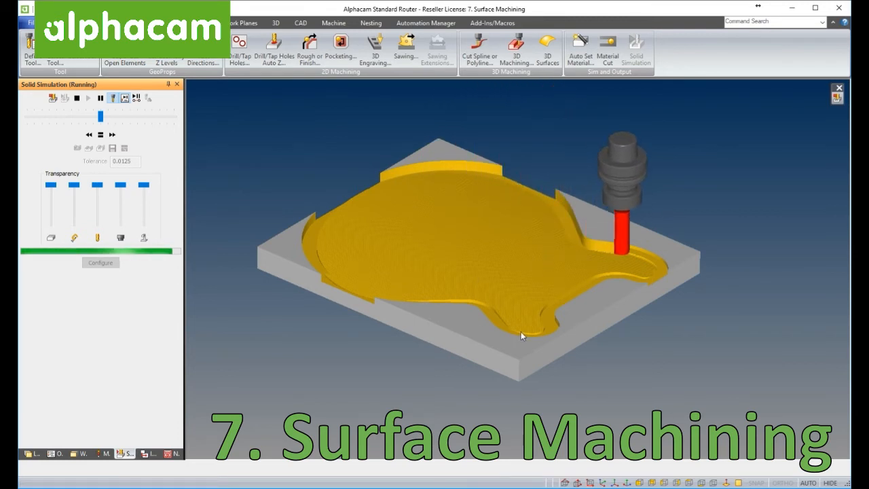
pyautogui.scroll(2, 415, 317)
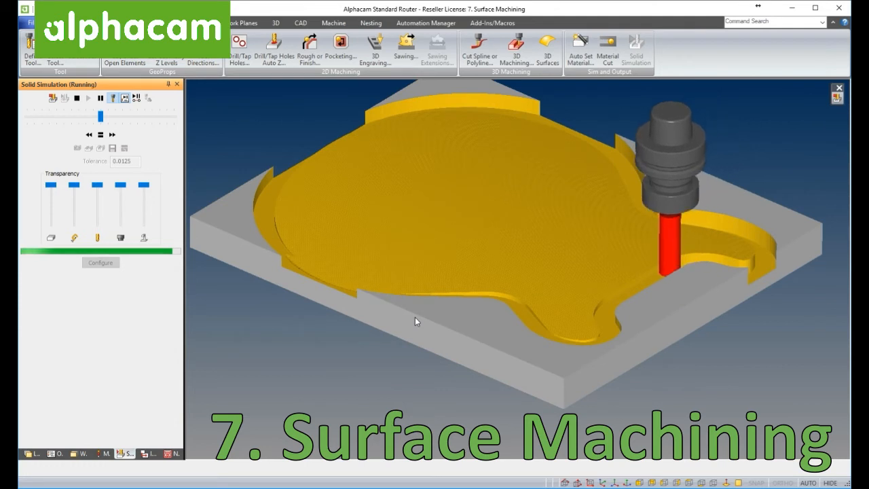
pyautogui.click(113, 135)
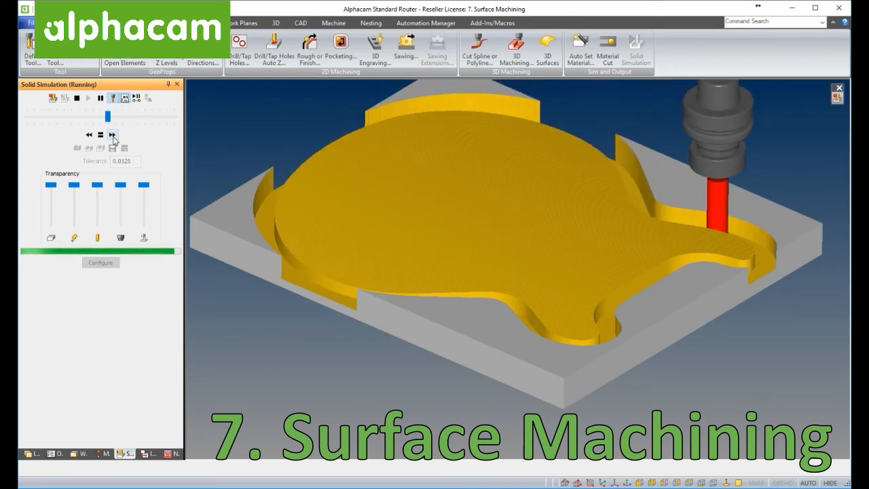
pyautogui.click(113, 135)
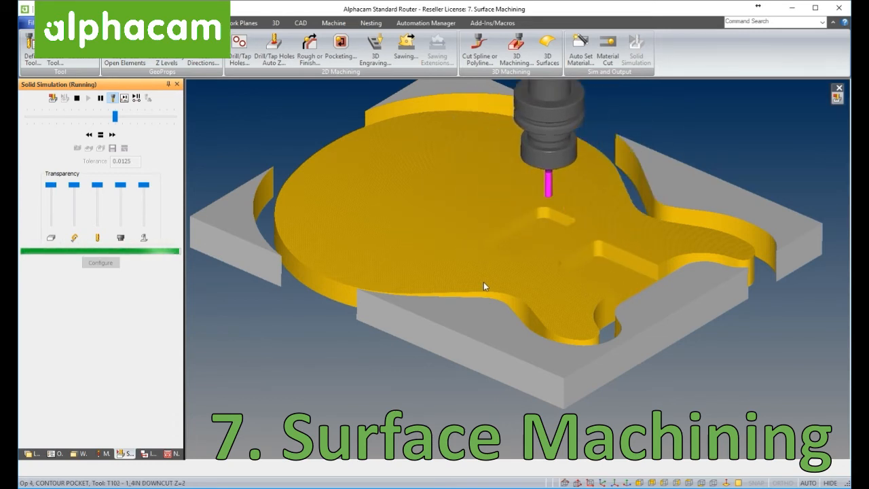
pyautogui.moveTo(586, 285); pyautogui.dragTo(533, 290, button='middle')
pyautogui.moveTo(522, 193); pyautogui.dragTo(490, 225, button='middle')
pyautogui.moveTo(298, 235); pyautogui.dragTo(131, 234, button='middle')
pyautogui.moveTo(479, 248); pyautogui.dragTo(436, 294, button='middle')
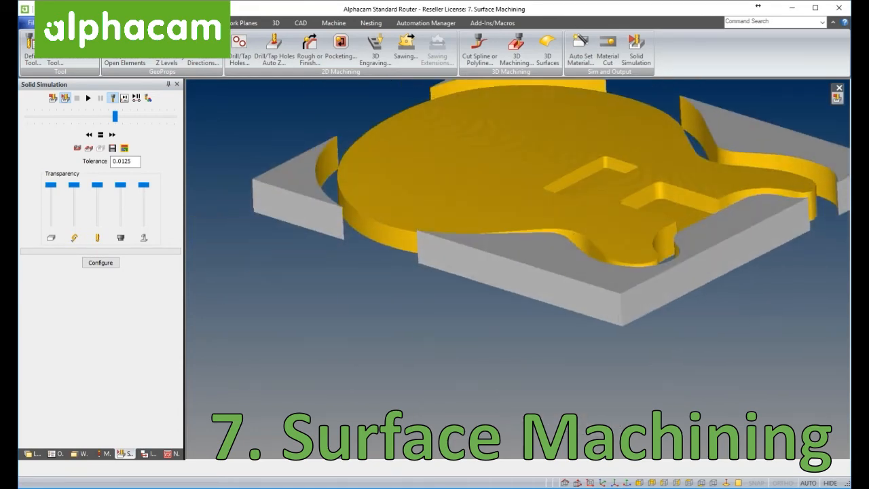
pyautogui.scroll(-4, 457, 264)
pyautogui.scroll(2, 547, 186)
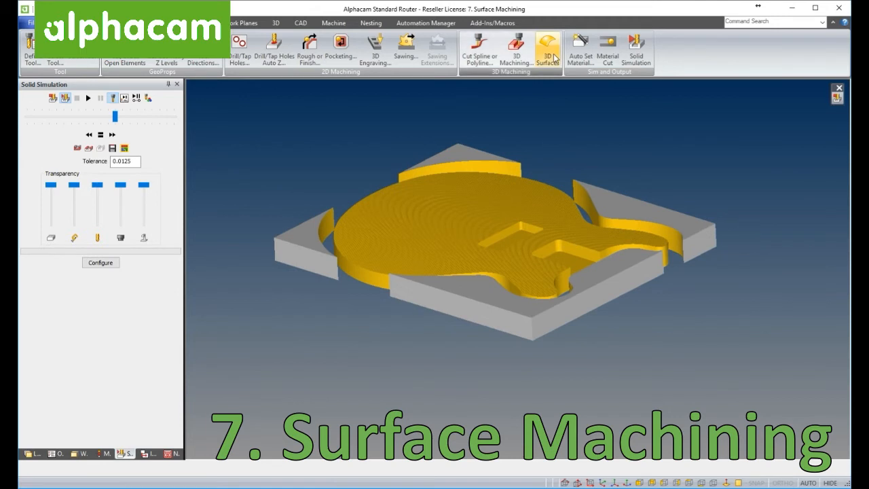
# - Section the simulated solid crosswise through the round part of the guitar body and inspect the cut face
pyautogui.click(79, 148)
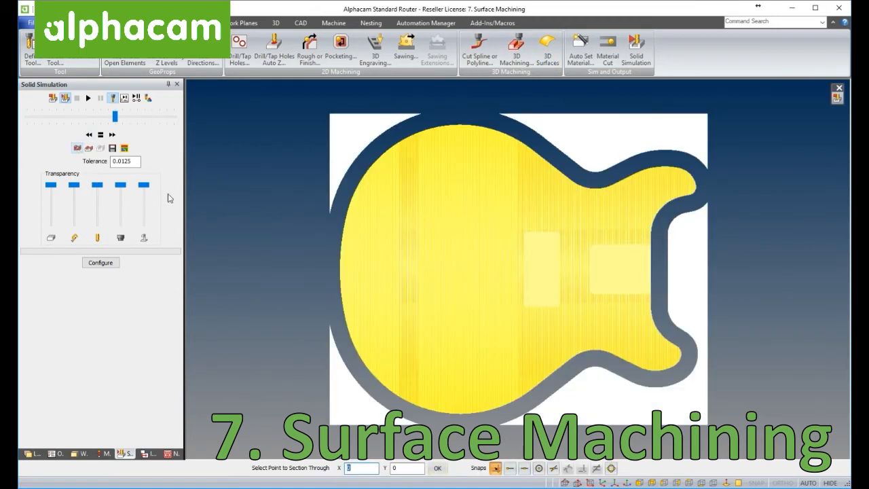
pyautogui.click(456, 438)
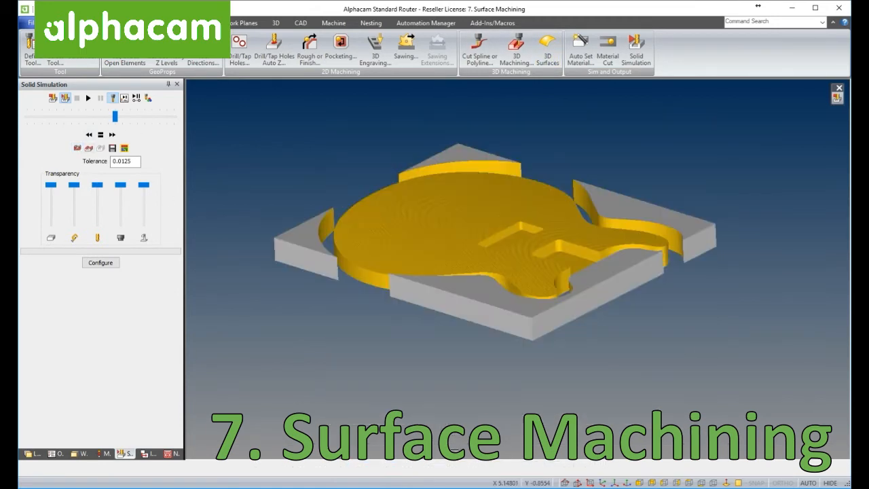
pyautogui.click(439, 319)
pyautogui.moveTo(456, 275); pyautogui.dragTo(449, 245, button='middle')
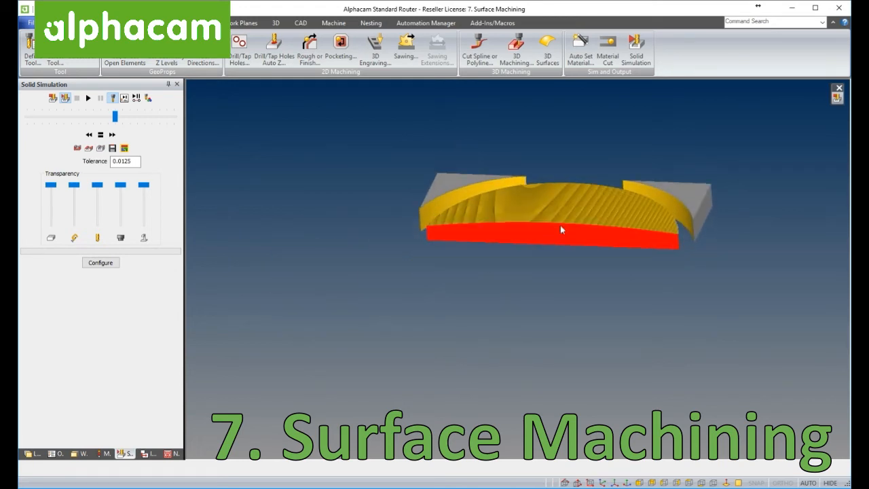
pyautogui.scroll(4, 605, 209)
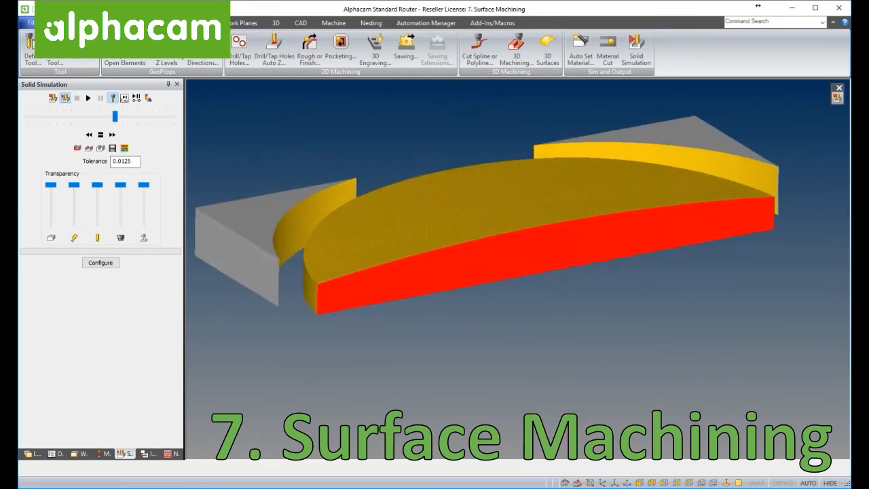
pyautogui.moveTo(453, 239); pyautogui.dragTo(453, 255, button='middle')
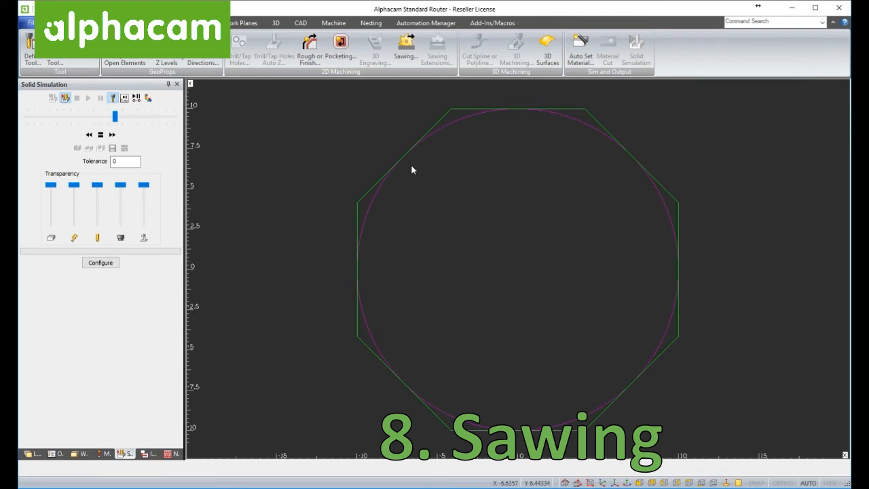
# - Draw a rectangle about 27 by 27 around the octagon, from about (-13.3, 12.9) to (13.7, -14)
pyautogui.scroll(-5, 411, 164)
pyautogui.scroll(2, 468, 147)
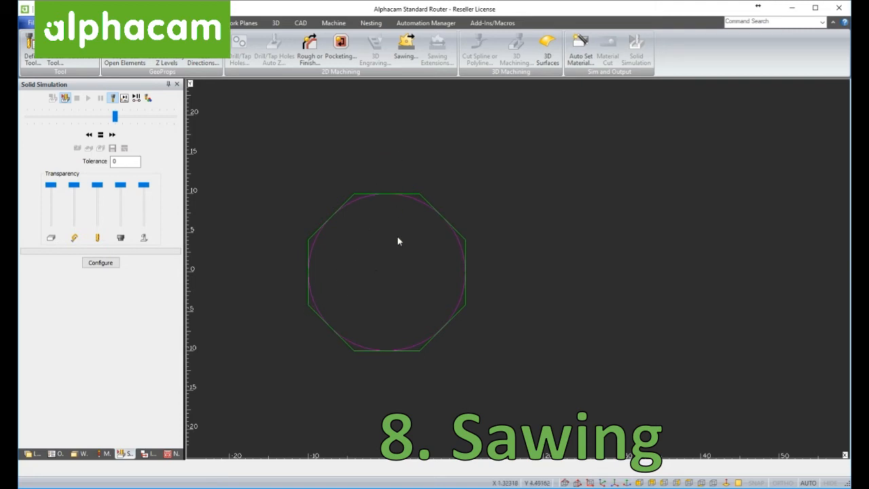
pyautogui.click(282, 171)
pyautogui.click(494, 381)
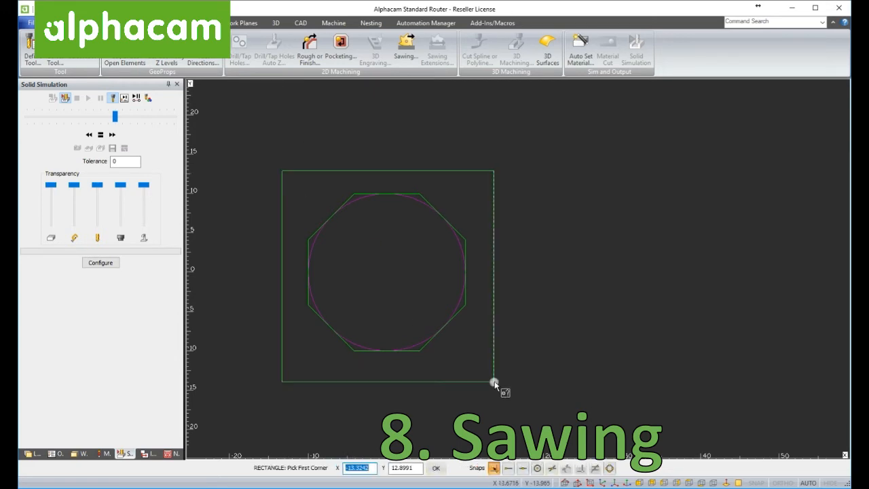
# - Set the tool direction for closed geometries to clockwise with the tool on the outside
pyautogui.click(406, 51)
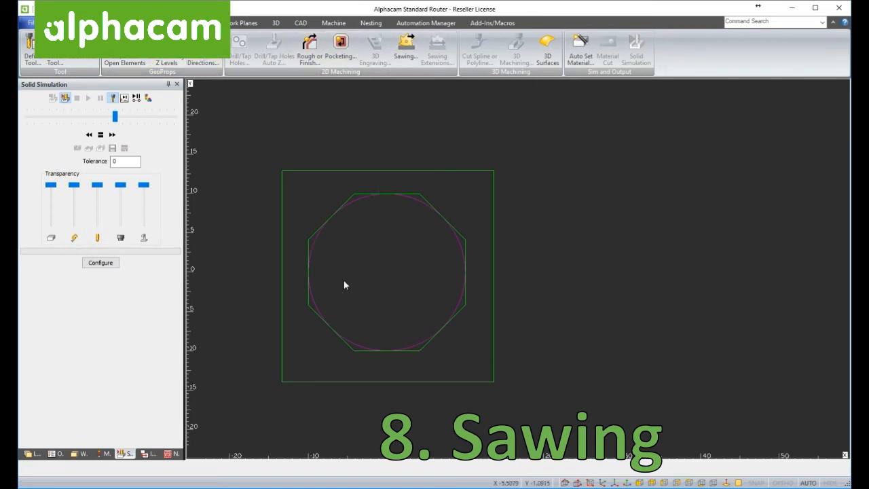
pyautogui.click(208, 59)
pyautogui.click(103, 229)
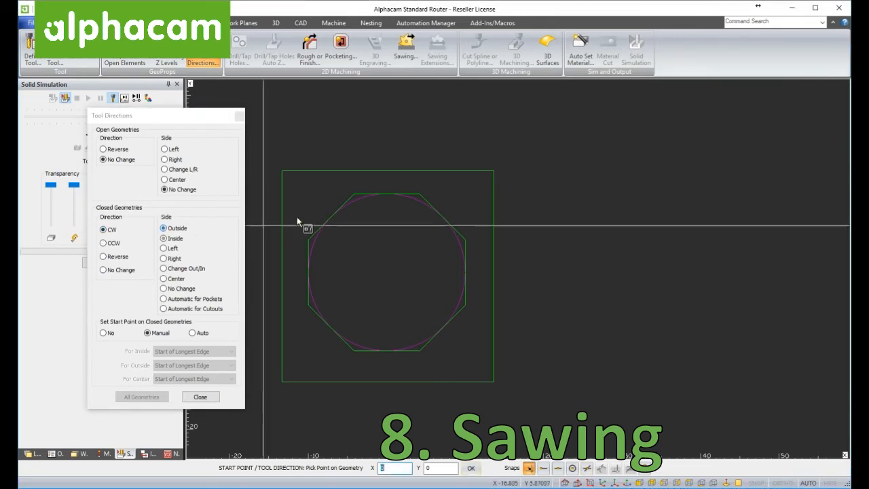
pyautogui.click(205, 397)
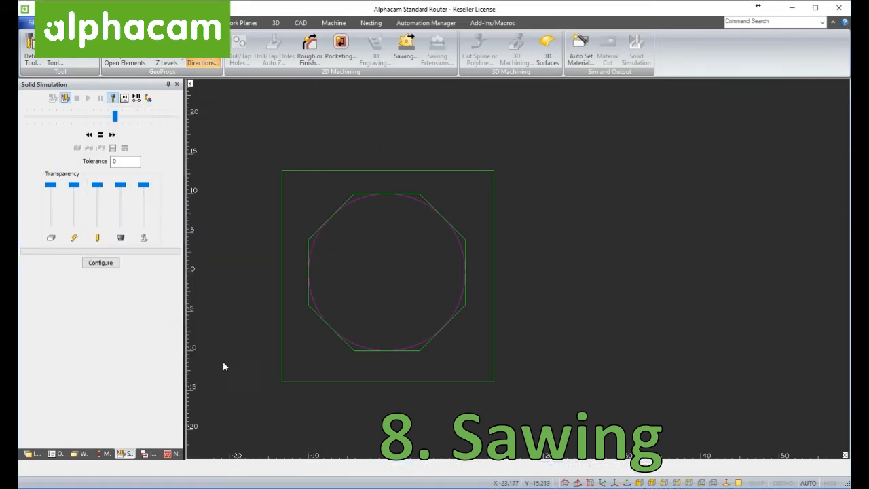
# - Start a sawing operation with manual Z levels, applied to all geometries
pyautogui.click(406, 49)
pyautogui.moveTo(471, 118); pyautogui.dragTo(272, 88)
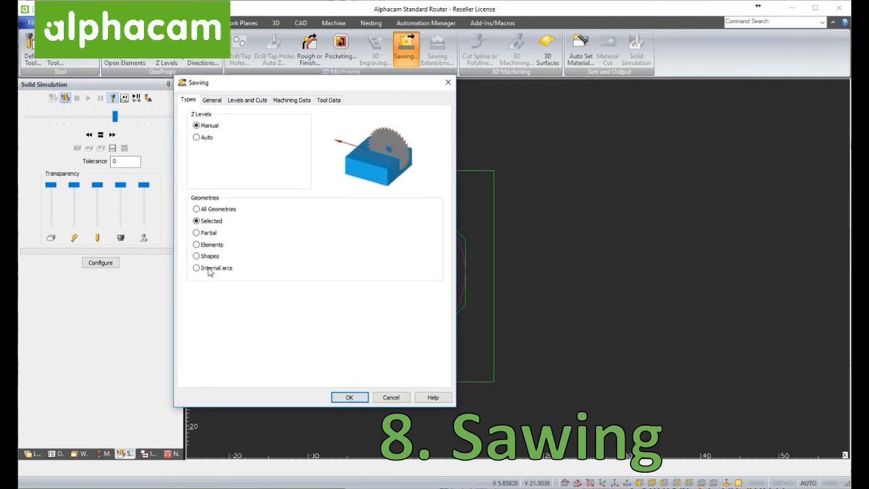
pyautogui.click(209, 233)
pyautogui.click(204, 268)
pyautogui.click(216, 211)
pyautogui.click(209, 140)
pyautogui.click(209, 128)
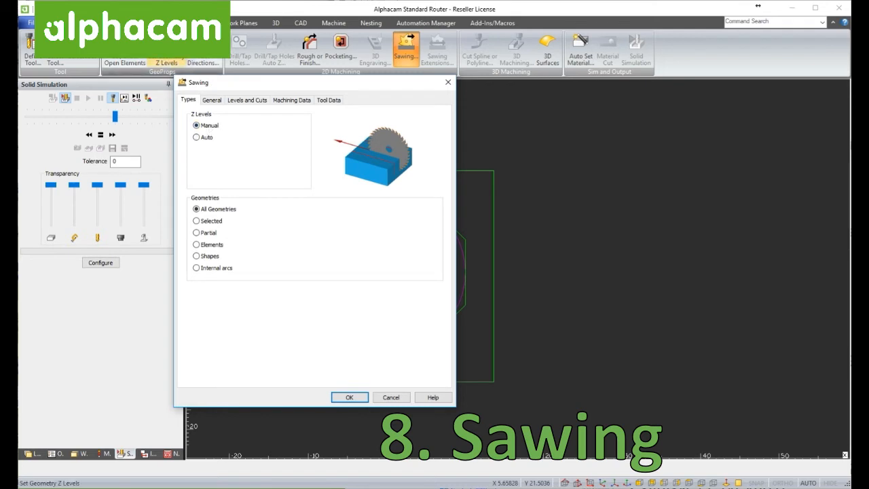
# - Make the saw cut past external corners by a distance of 2
pyautogui.click(212, 100)
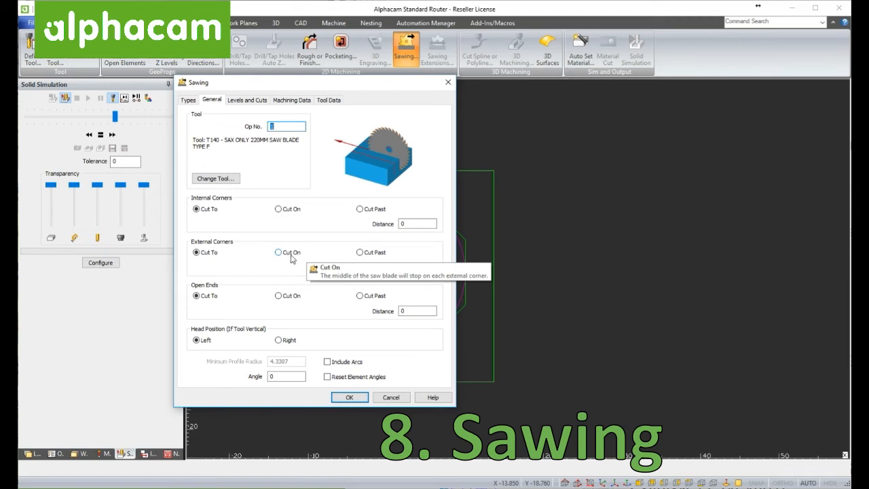
pyautogui.click(384, 252)
pyautogui.doubleClick(402, 266)
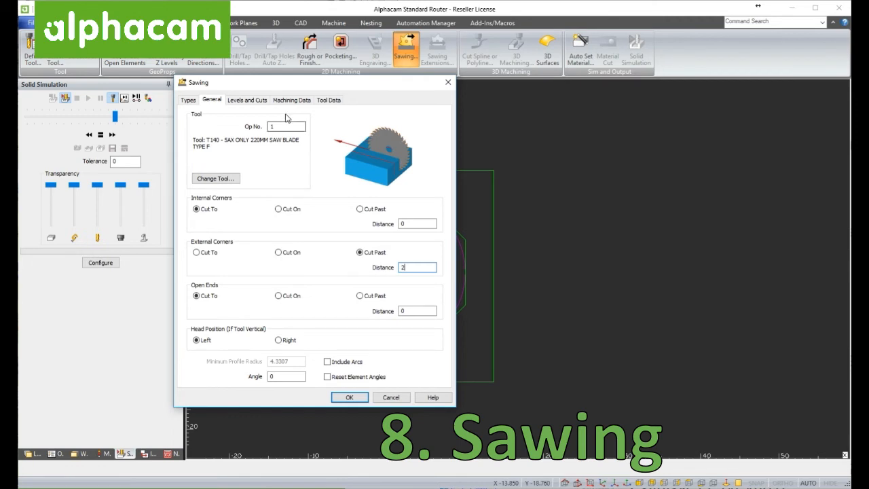
# - Set the sawing levels to safe rapid level 0.5, rapid down to 0.25 and final depth -1
pyautogui.click(246, 100)
pyautogui.write('0.5')
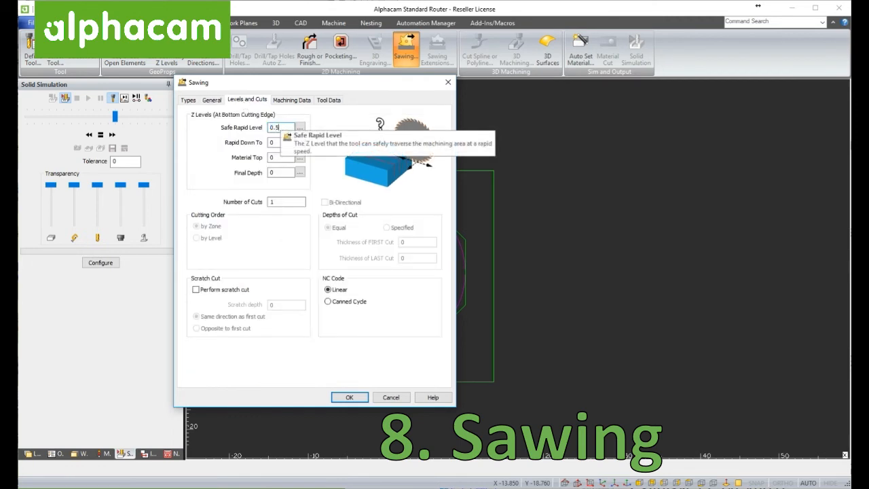
pyautogui.press('Tab')
pyautogui.write('0.25')
pyautogui.press('Tab')
pyautogui.press('Tab')
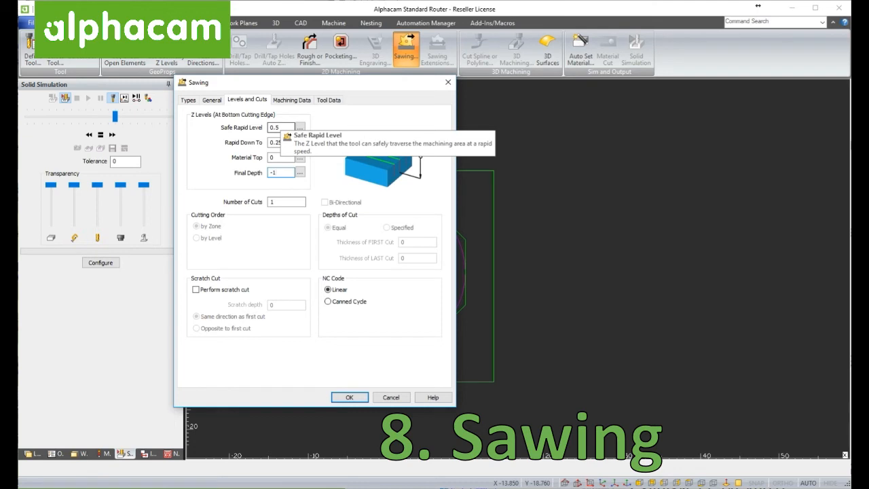
# - Set foul avoidance to avoid none and generate the sawing toolpaths
pyautogui.click(291, 101)
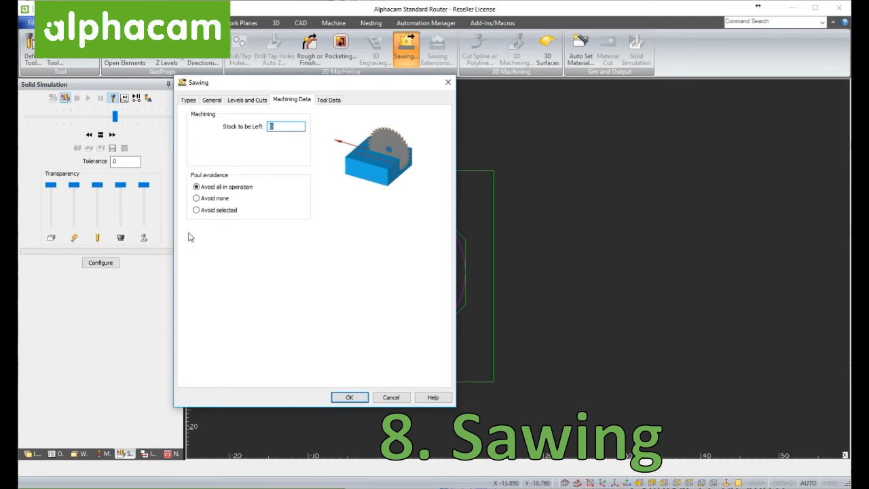
pyautogui.click(211, 198)
pyautogui.click(351, 398)
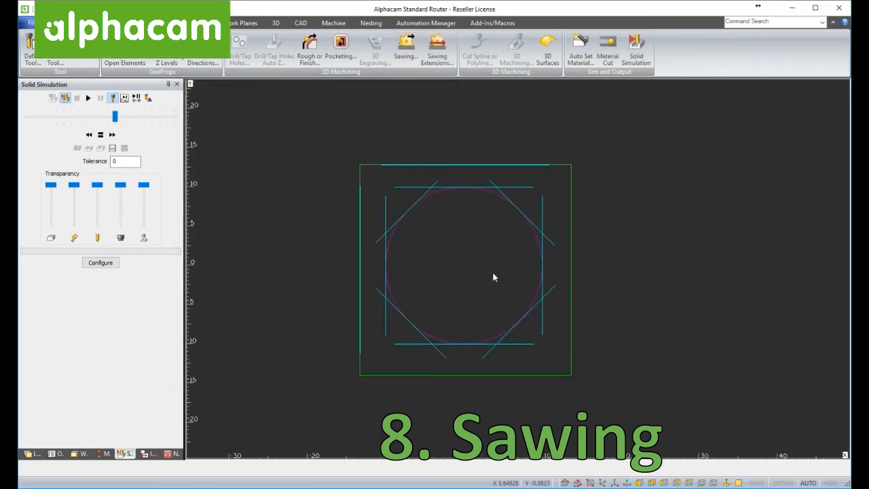
# - Set the material from the outer rectangle with top Z 0 and bottom Z -1
pyautogui.click(580, 51)
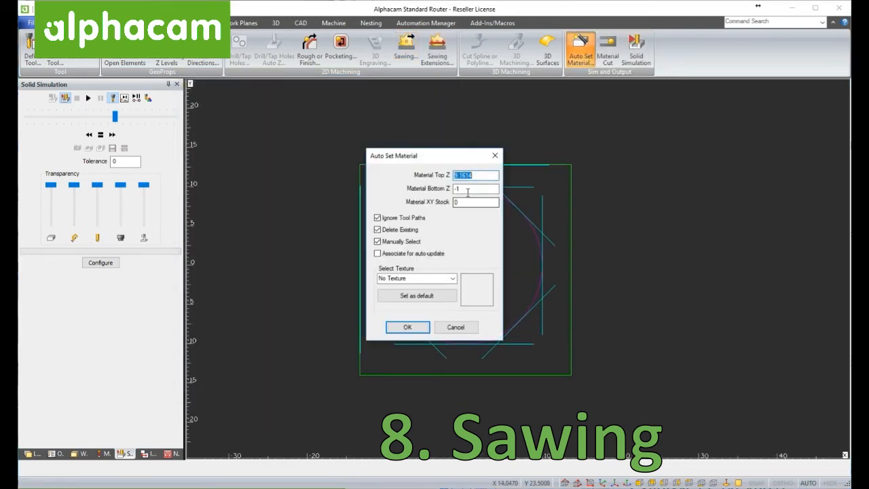
pyautogui.write('0')
pyautogui.press('Tab')
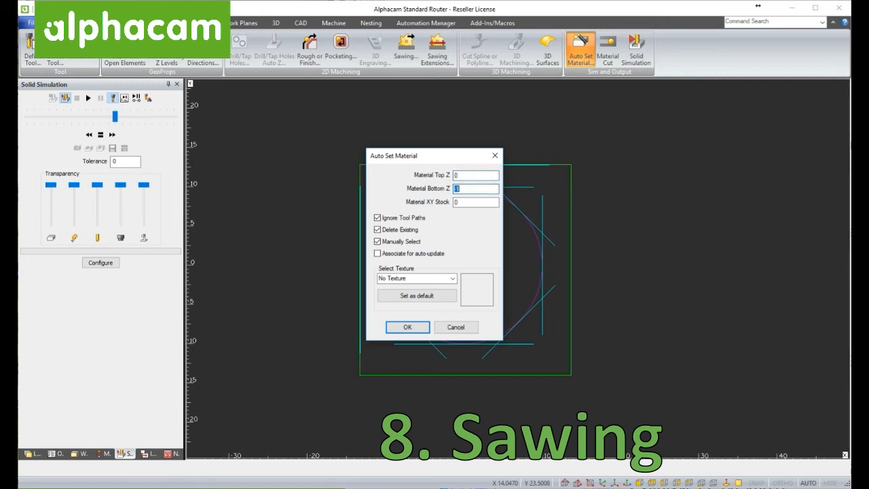
pyautogui.click(407, 327)
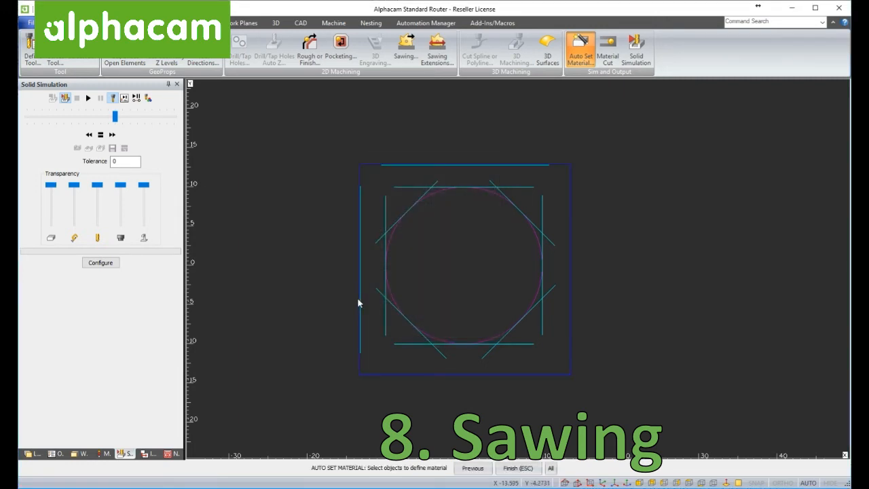
pyautogui.click(357, 298)
# - Run the solid simulation of the sawing in isometric view and inspect the overlapping cuts around the octagon
pyautogui.click(603, 483)
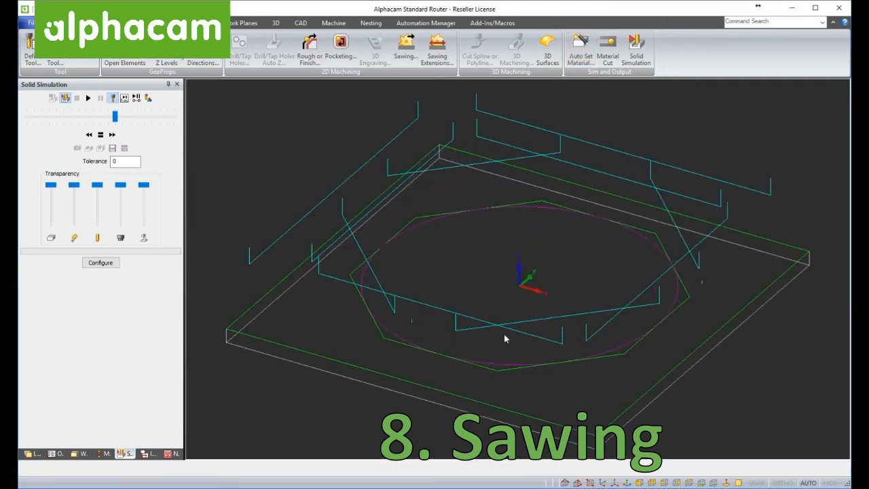
pyautogui.rightClick(429, 198)
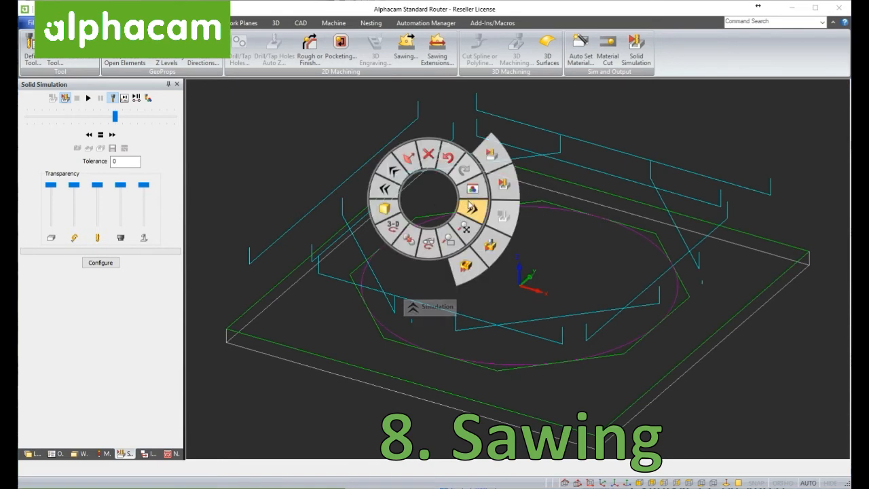
pyautogui.click(500, 180)
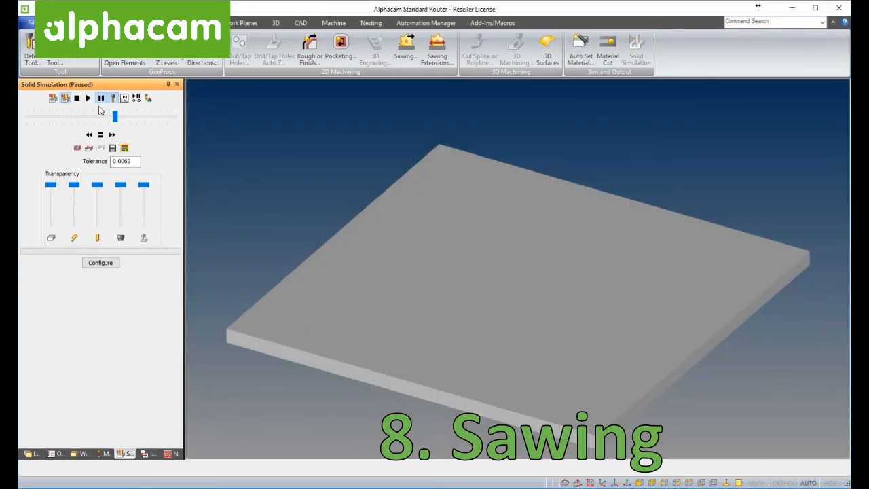
pyautogui.click(88, 99)
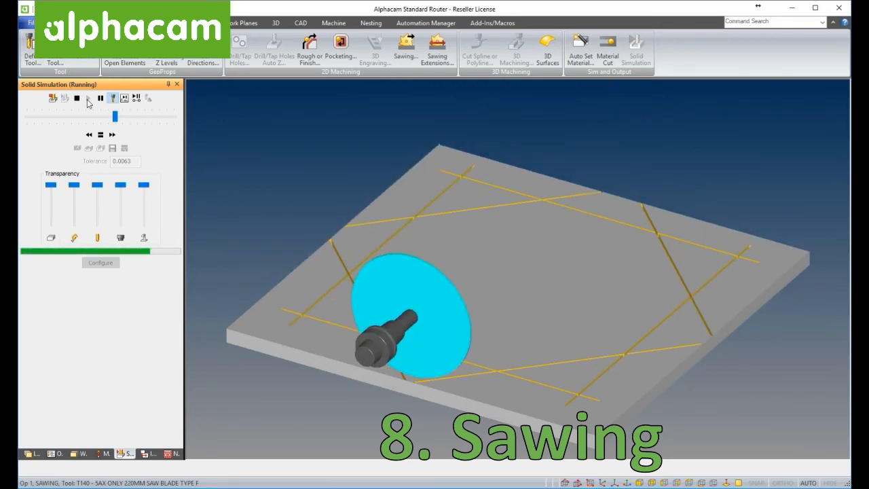
pyautogui.moveTo(599, 259)
pyautogui.mouseDown(button='middle')
pyautogui.moveTo(599, 333)
pyautogui.moveTo(597, 257)
pyautogui.mouseUp(button='middle')
pyautogui.scroll(-3, 538, 296)
pyautogui.scroll(3, 538, 296)
pyautogui.moveTo(509, 249)
pyautogui.mouseDown(button='middle')
pyautogui.moveTo(509, 320)
pyautogui.moveTo(503, 248)
pyautogui.mouseUp(button='middle')
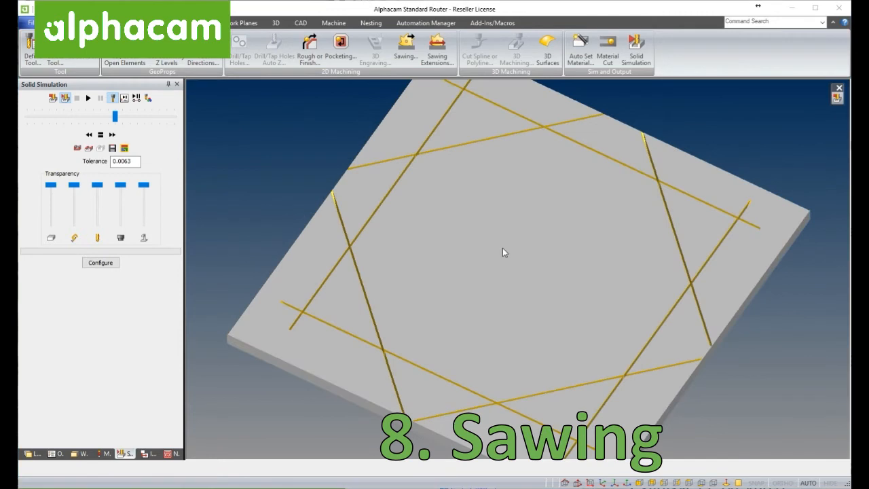
# - Leave the solid simulation and undo the material definition and the sawing toolpaths
pyautogui.rightClick(503, 248)
pyautogui.click(577, 265)
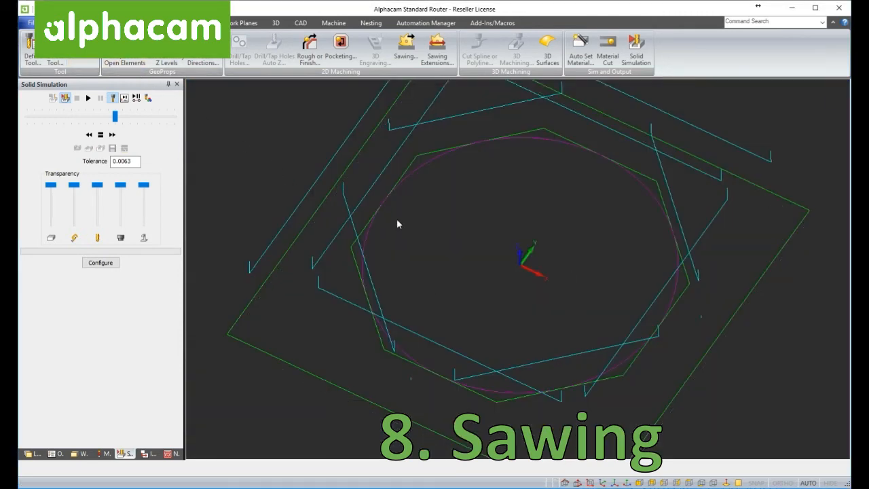
pyautogui.click(72, 9)
pyautogui.click(72, 9)
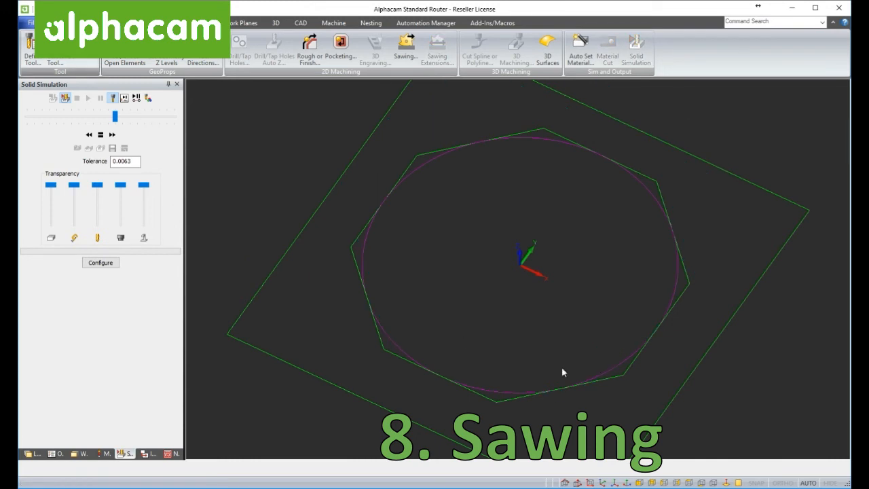
# - Show the operations list and define the material again from the outer rectangle, with top Z 0 and a new bottom Z
pyautogui.click(57, 454)
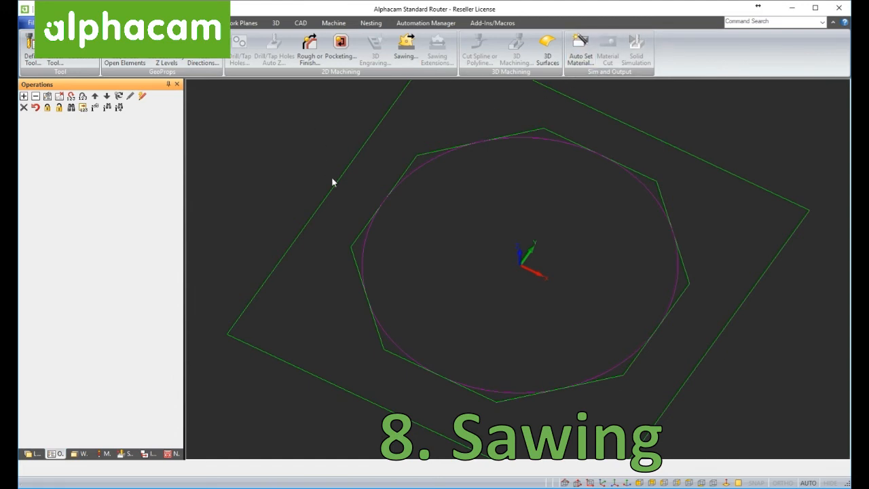
pyautogui.click(581, 49)
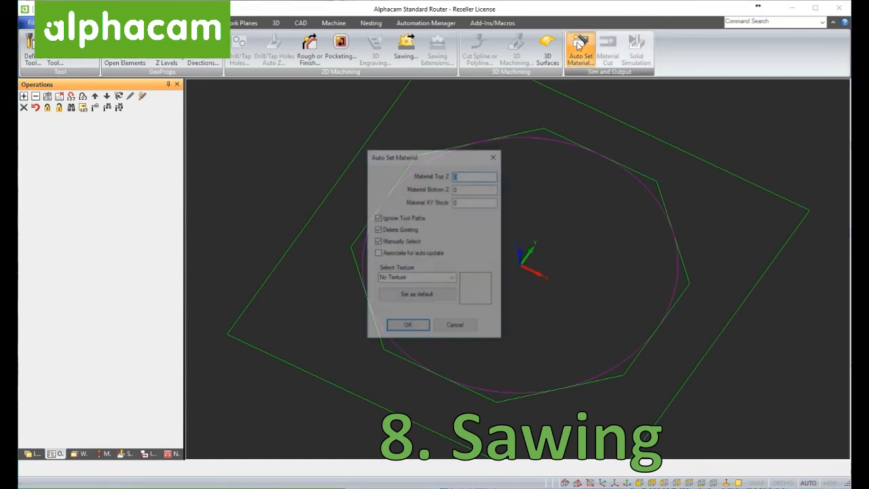
pyautogui.click(465, 190)
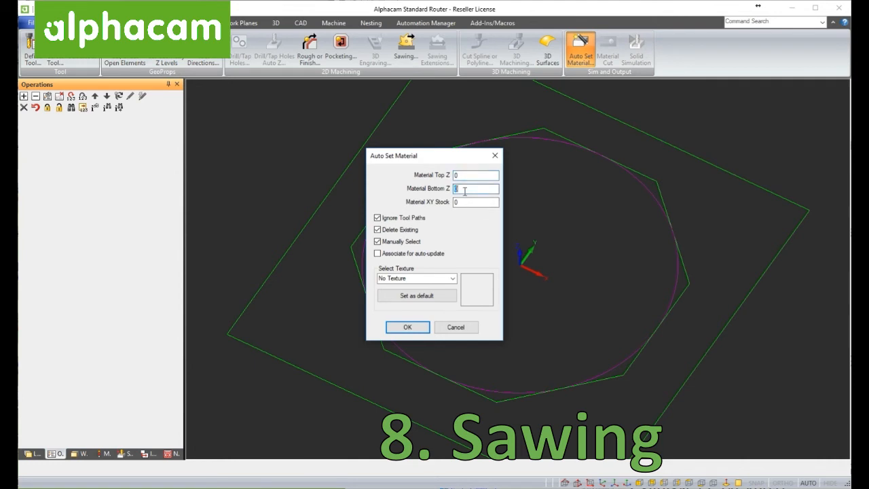
pyautogui.click(408, 327)
pyautogui.click(325, 198)
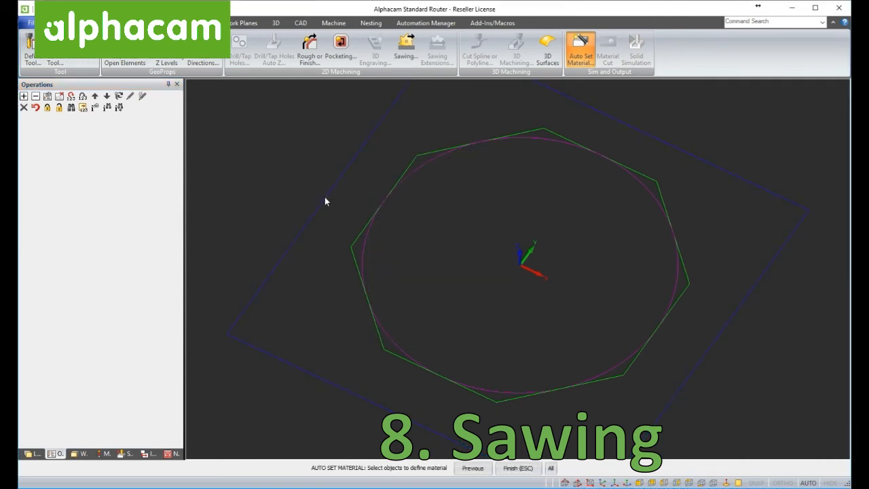
# - Saw all geometries with the saw blade at an angle of 45
pyautogui.click(404, 46)
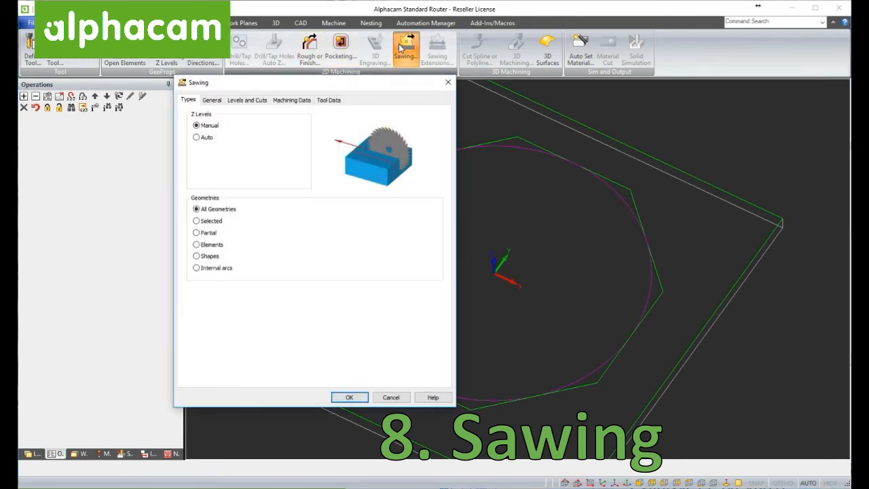
pyautogui.click(212, 101)
pyautogui.click(286, 376)
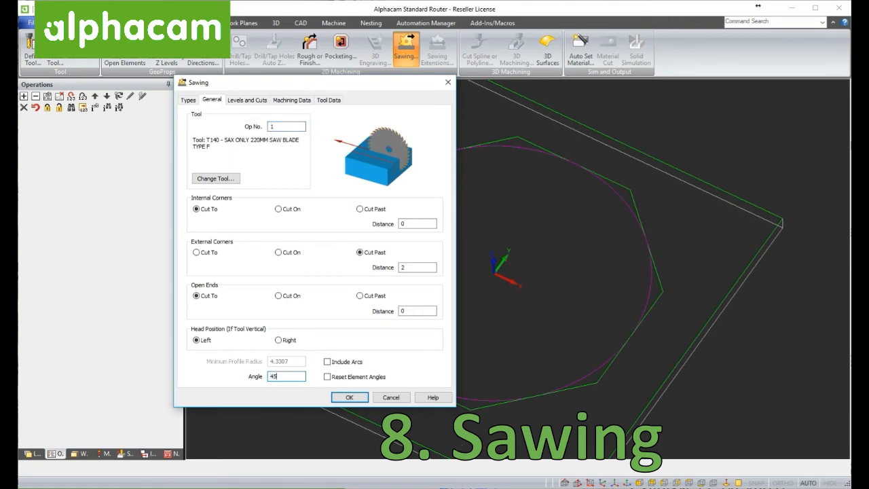
pyautogui.click(349, 398)
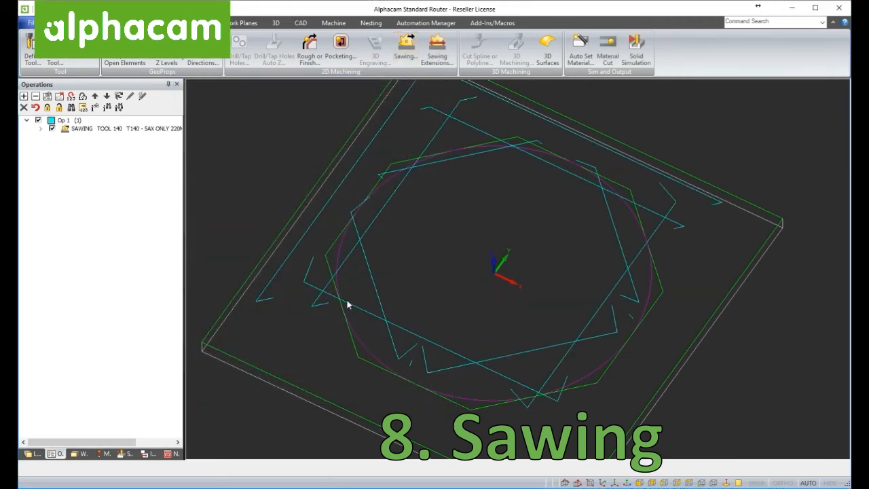
pyautogui.moveTo(516, 285); pyautogui.dragTo(506, 256, button='middle')
pyautogui.rightClick(126, 133)
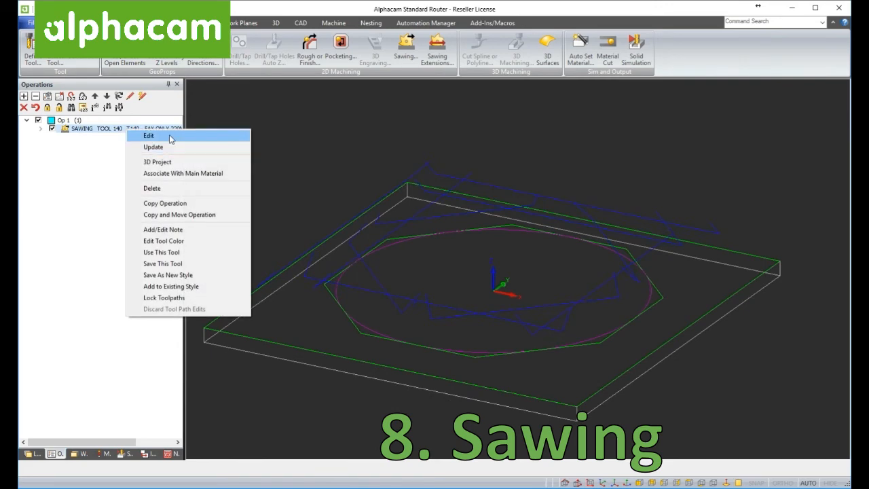
pyautogui.click(170, 137)
pyautogui.click(204, 313)
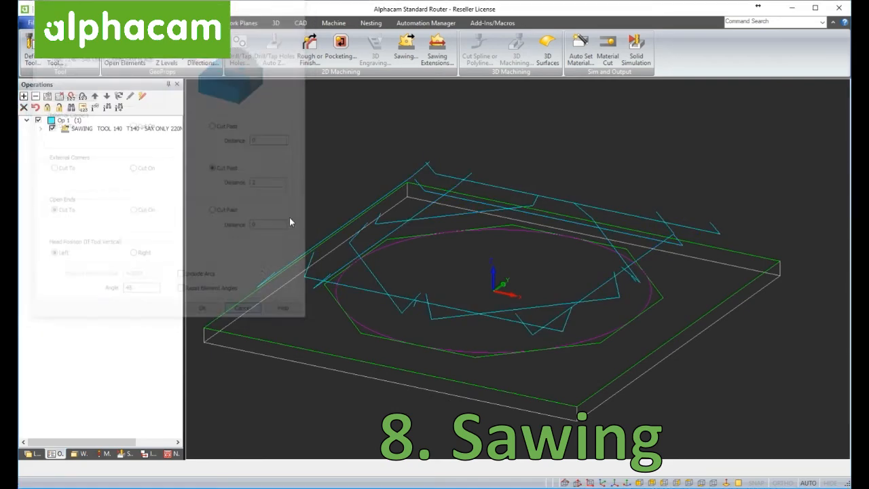
# - Create the sawing operation on selected geometries only, picking the octagon
pyautogui.click(406, 47)
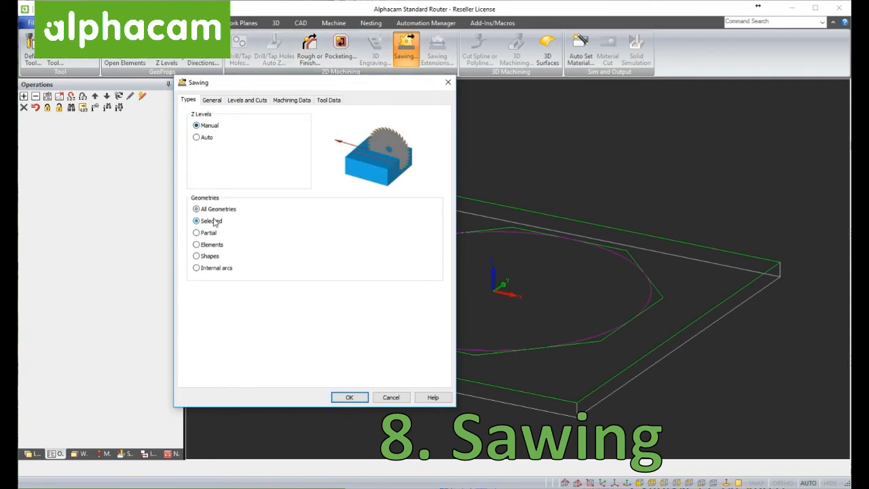
pyautogui.click(345, 397)
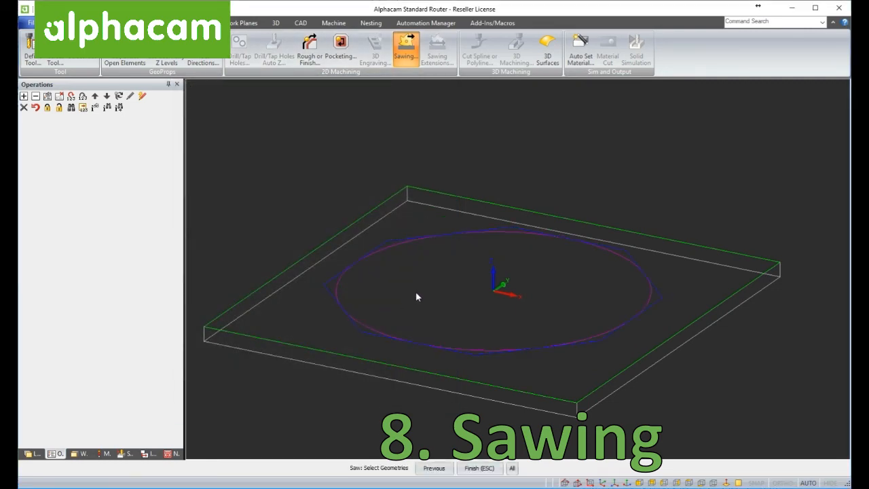
pyautogui.press('Escape')
# - Complete the octagon's 45-degree sawing operation and run it in solid simulation on the panel
pyautogui.moveTo(493, 283); pyautogui.dragTo(494, 263, button='middle')
pyautogui.rightClick(496, 233)
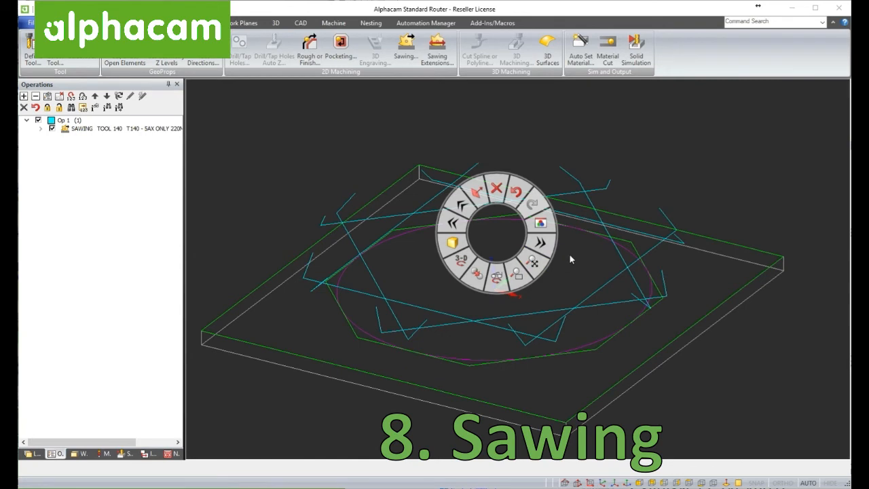
pyautogui.click(542, 243)
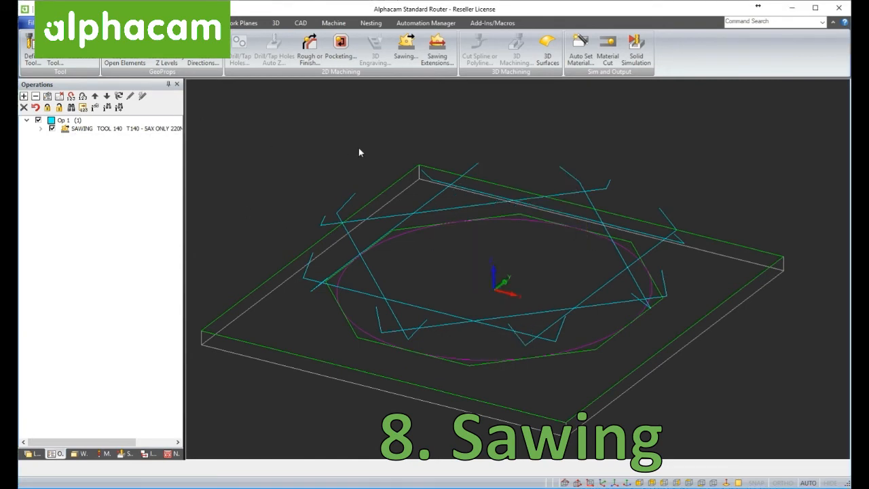
pyautogui.rightClick(378, 149)
pyautogui.moveTo(421, 181)
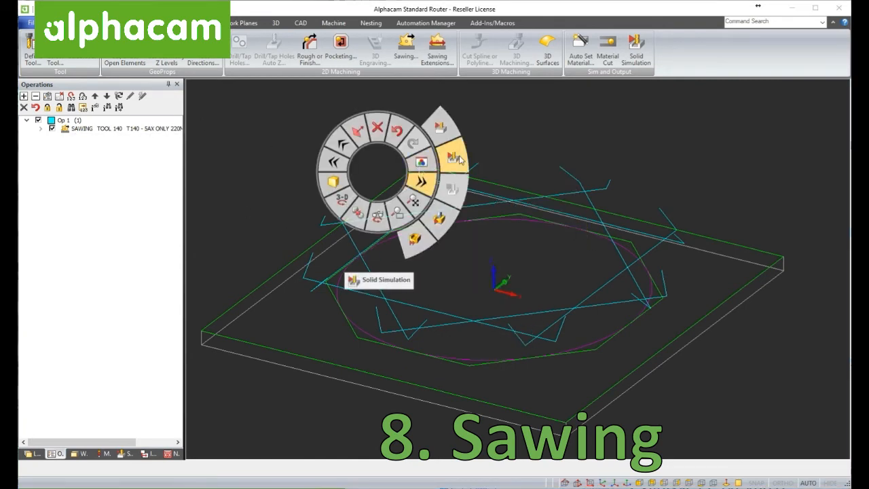
pyautogui.click(453, 157)
pyautogui.click(89, 99)
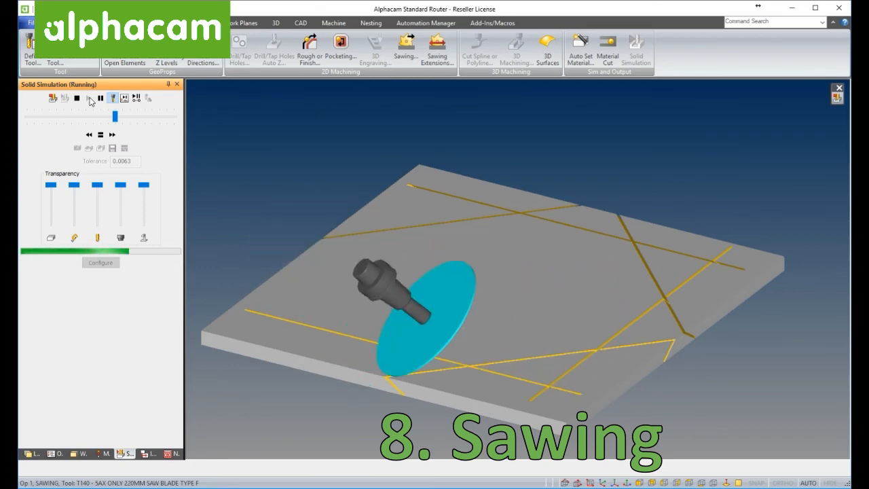
pyautogui.moveTo(312, 197)
pyautogui.mouseDown(button='middle')
pyautogui.moveTo(312, 275)
pyautogui.moveTo(306, 183)
pyautogui.moveTo(281, 167)
pyautogui.moveTo(301, 167)
pyautogui.moveTo(309, 193)
pyautogui.mouseUp(button='middle')
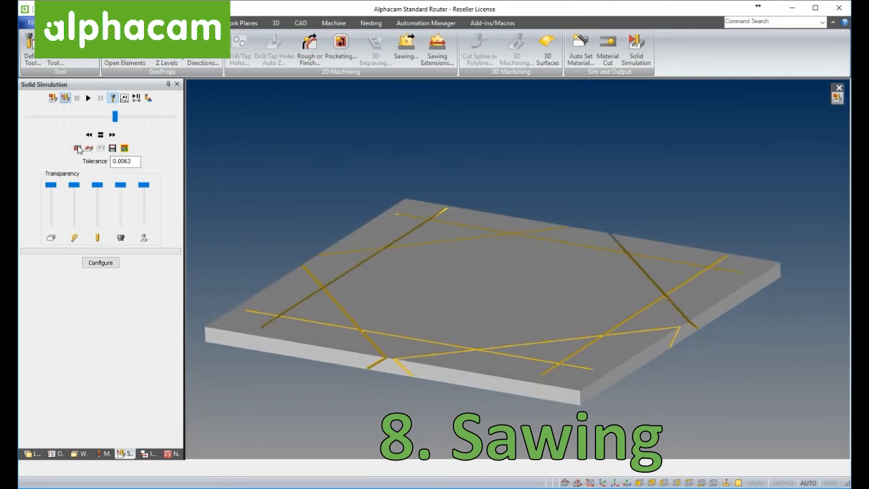
pyautogui.moveTo(51, 185)
pyautogui.mouseDown()
pyautogui.moveTo(55, 207)
pyautogui.moveTo(51, 184)
pyautogui.mouseUp()
# - Leave the solid simulation and edit the sawing operation so the blade cuts deeper around the octagon
pyautogui.rightClick(482, 181)
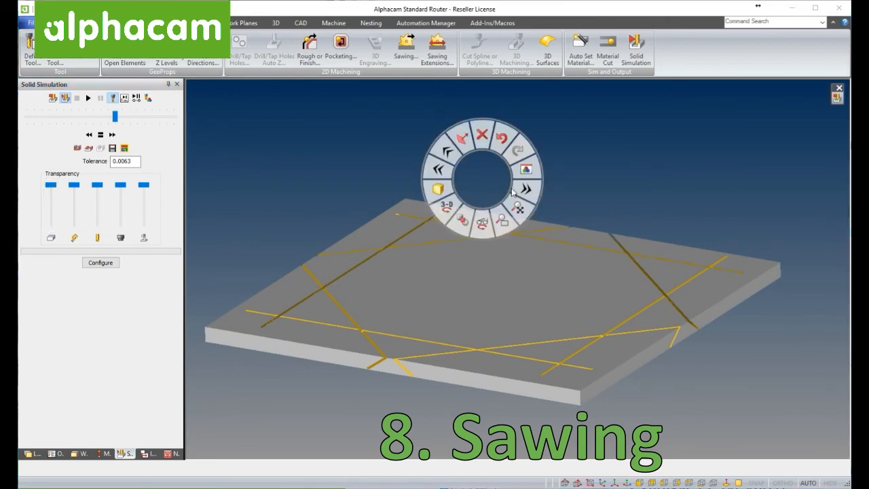
pyautogui.click(552, 195)
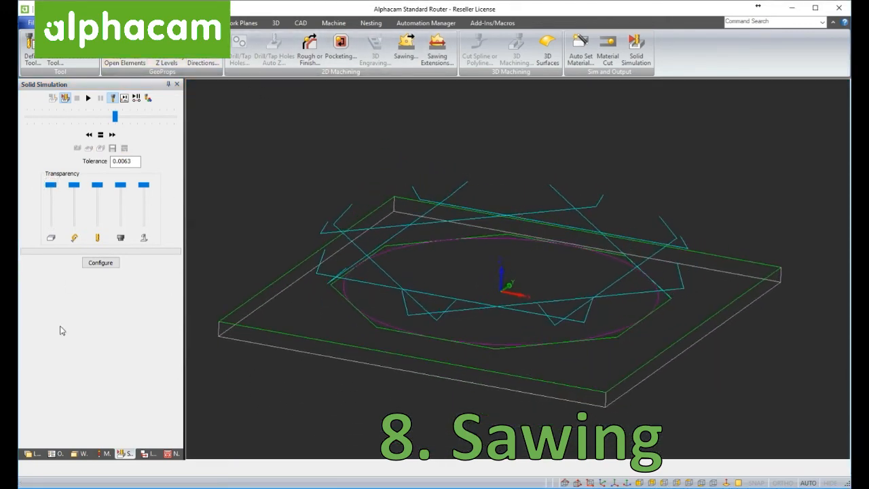
pyautogui.click(55, 454)
pyautogui.rightClick(132, 129)
pyautogui.click(143, 133)
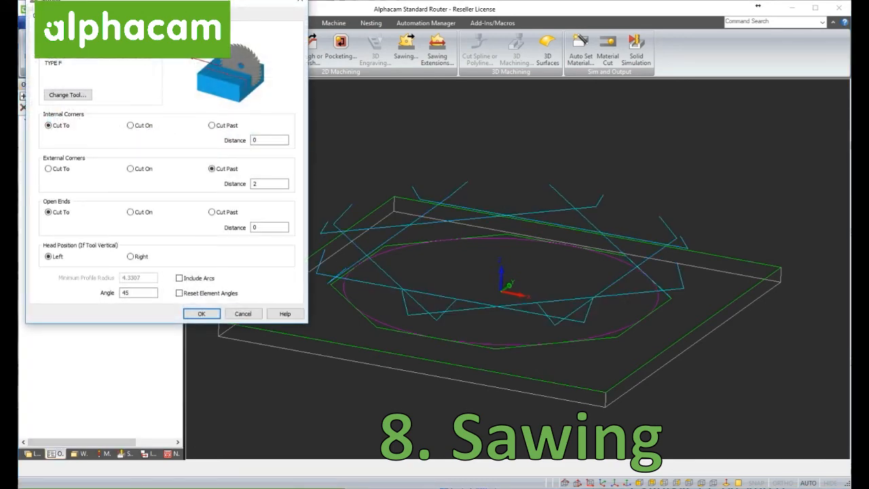
pyautogui.click(82, 15)
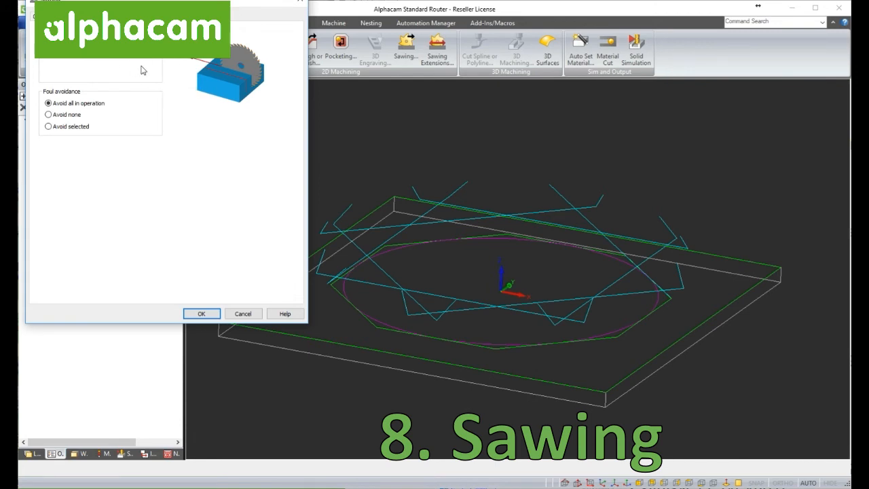
pyautogui.click(76, 17)
pyautogui.click(136, 89)
pyautogui.press('Return')
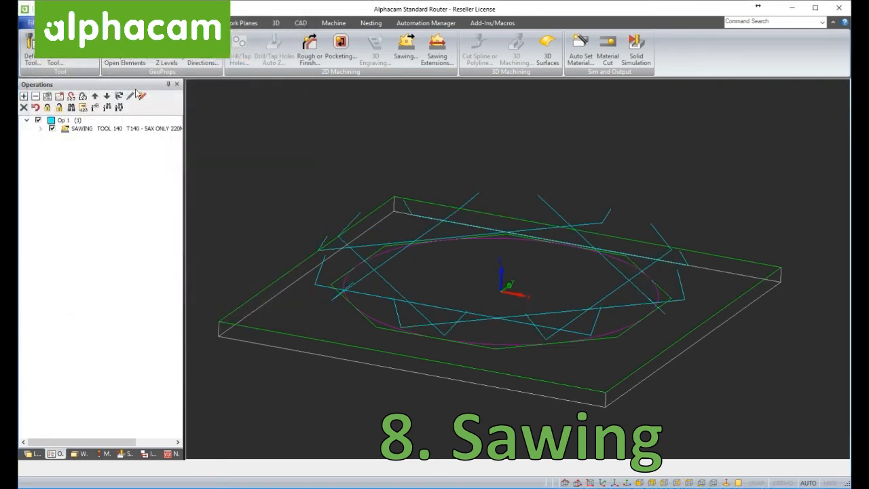
# - Run the solid simulation again for the edited sawing operation on the octagon
pyautogui.rightClick(514, 248)
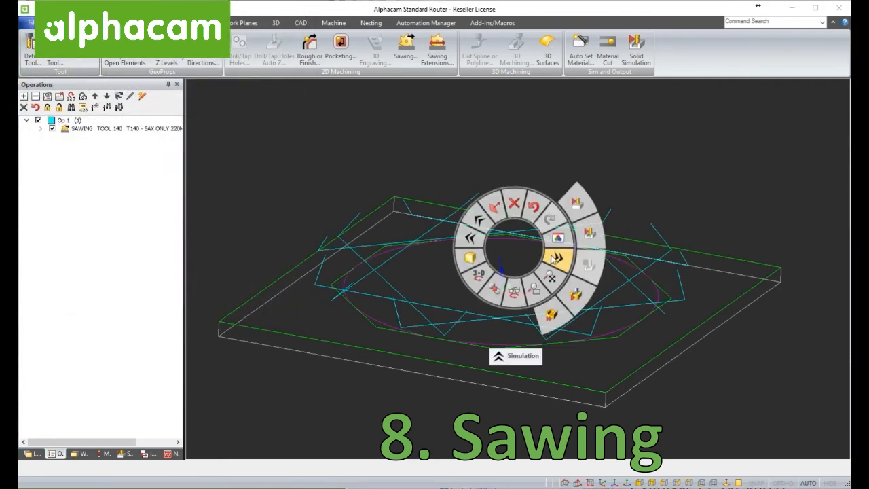
pyautogui.click(584, 234)
pyautogui.click(88, 99)
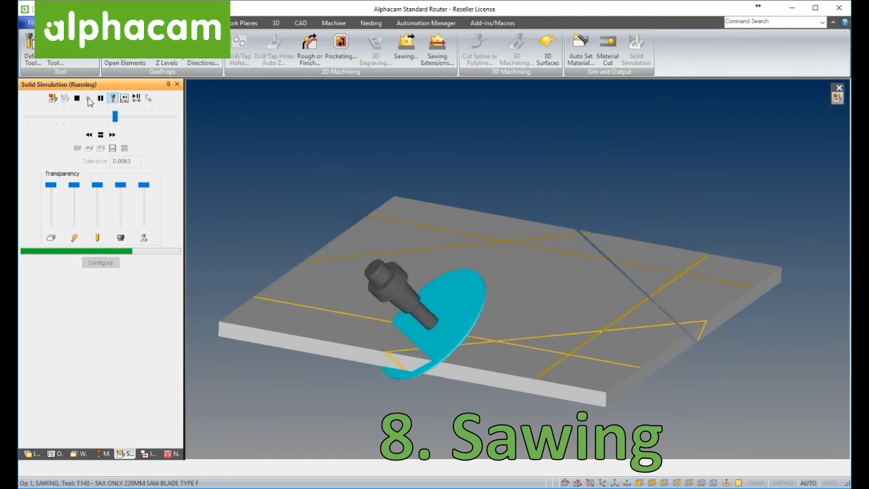
pyautogui.moveTo(333, 145); pyautogui.dragTo(389, 164, button='middle')
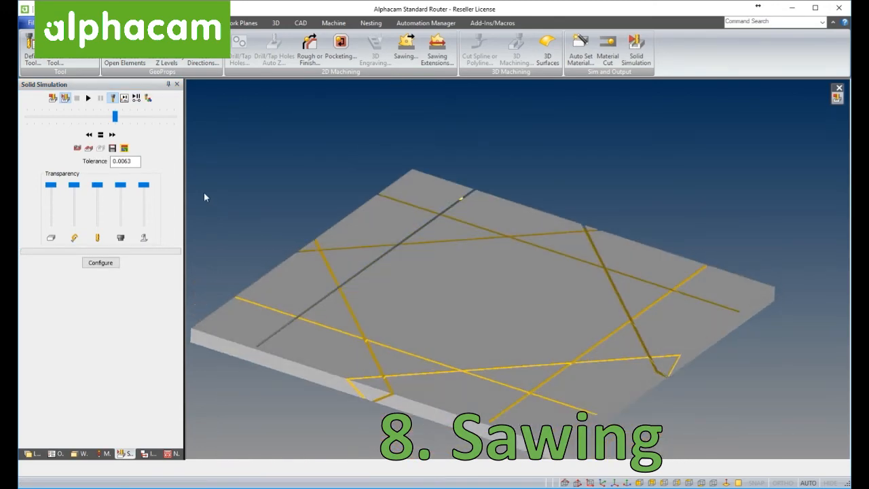
# - Make the simulated panel semi-transparent and examine how the angled cuts pass through it
pyautogui.moveTo(54, 188); pyautogui.dragTo(55, 212)
pyautogui.moveTo(434, 286); pyautogui.dragTo(412, 299, button='middle')
pyautogui.scroll(-5, 511, 262)
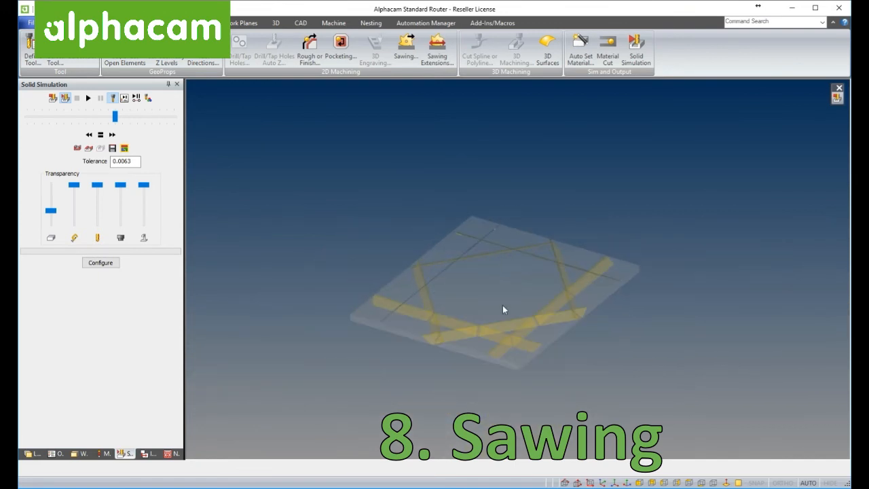
pyautogui.scroll(5, 501, 305)
pyautogui.moveTo(485, 300)
pyautogui.mouseDown(button='middle')
pyautogui.moveTo(494, 299)
pyautogui.moveTo(485, 303)
pyautogui.mouseUp(button='middle')
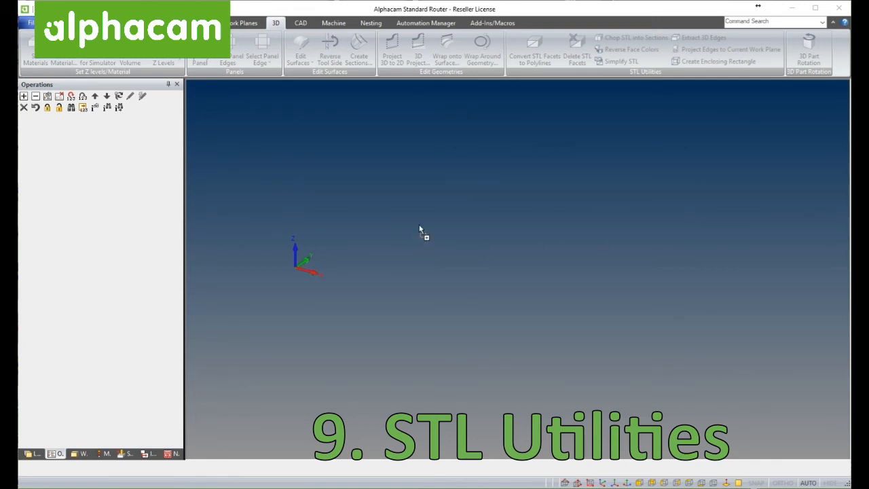
# - Import the STL file Leg with the Clear Memory option on
pyautogui.moveTo(419, 226); pyautogui.dragTo(420, 226)
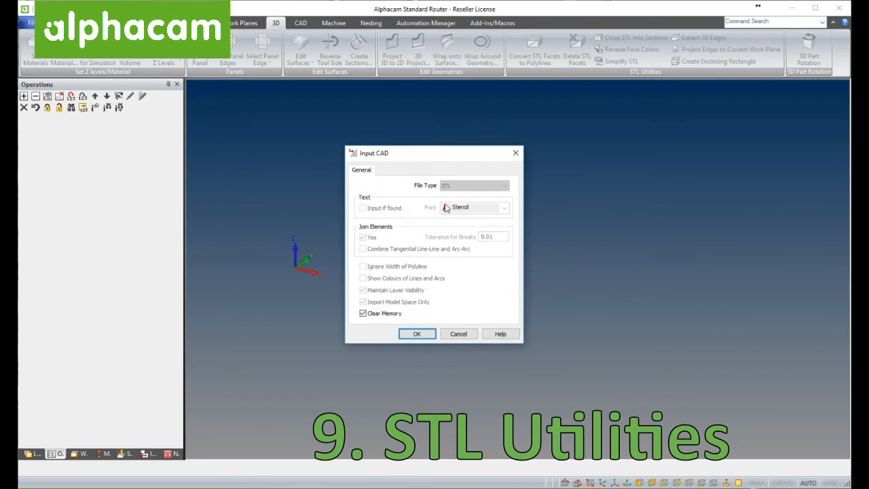
pyautogui.click(423, 333)
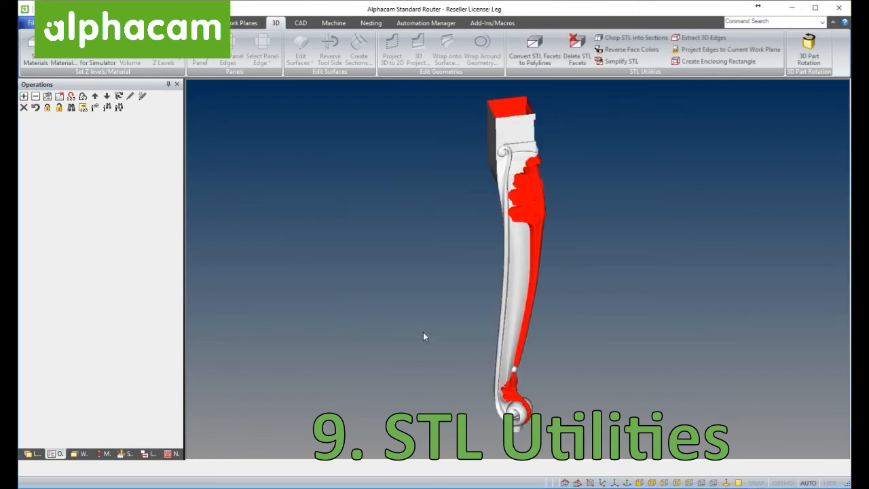
pyautogui.moveTo(536, 270); pyautogui.dragTo(469, 235, button='middle')
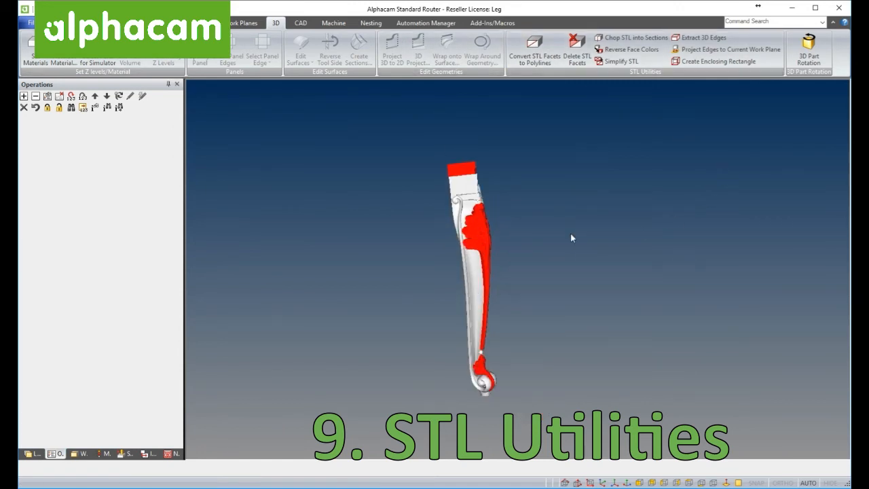
pyautogui.scroll(2, 486, 253)
# - Move the leg from the upper corner of its square end to position X 0, Y 0, Z 0
pyautogui.click(484, 252)
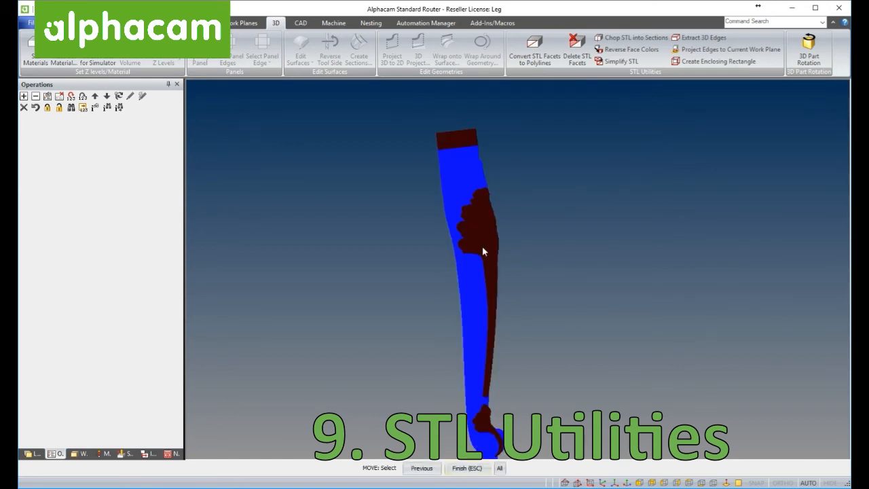
pyautogui.click(354, 468)
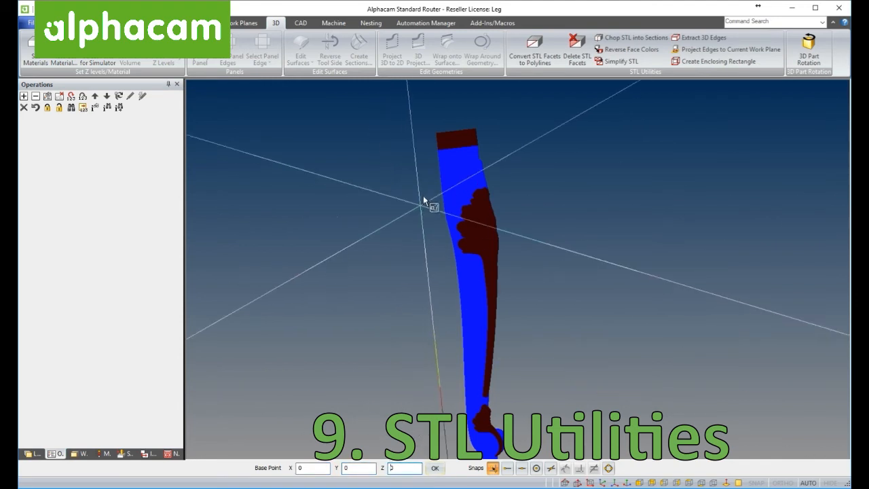
pyautogui.scroll(4, 438, 132)
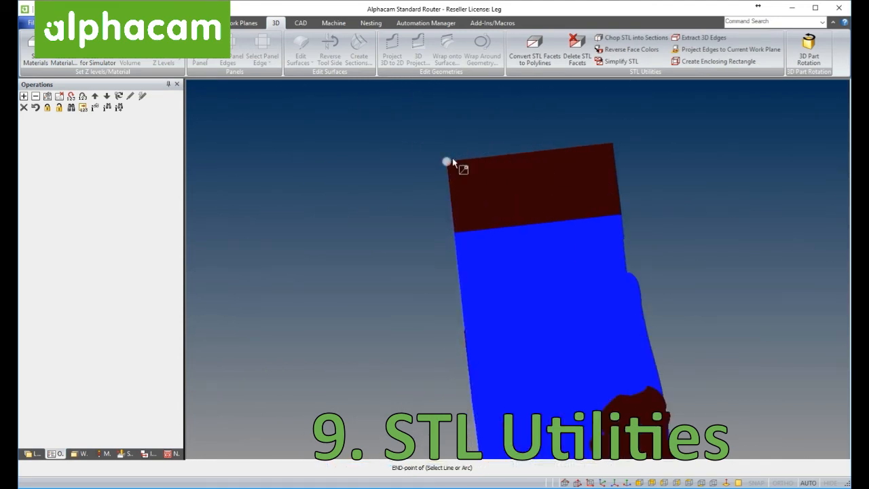
pyautogui.click(452, 161)
pyautogui.write('0')
pyautogui.press('Tab')
pyautogui.write('0')
pyautogui.press('Tab')
pyautogui.write('0')
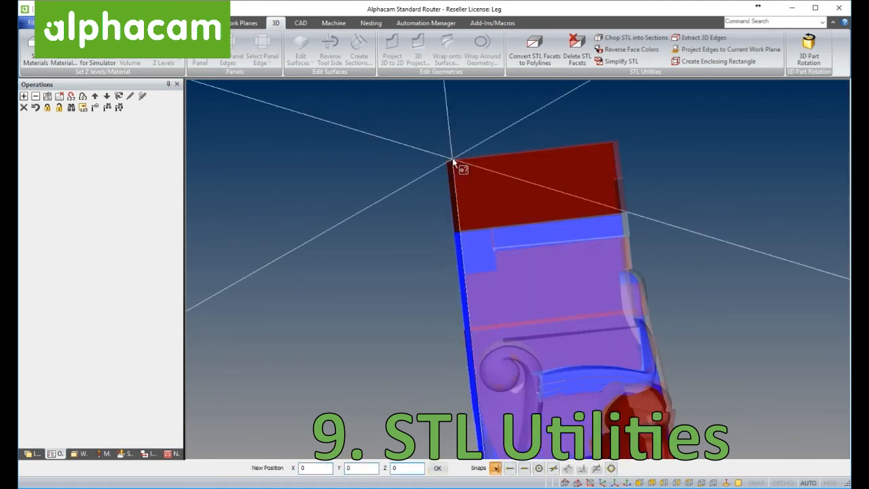
pyautogui.press('Return')
pyautogui.press('Escape')
pyautogui.hotkey('ctrl', 'a')
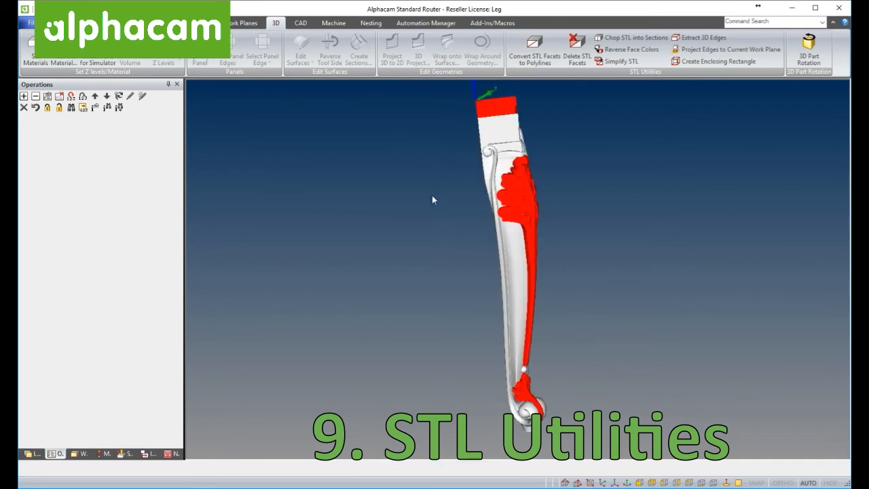
# - Rotate the leg about the Y axis so that it lies along the X direction
pyautogui.scroll(-3, 442, 227)
pyautogui.scroll(3, 476, 207)
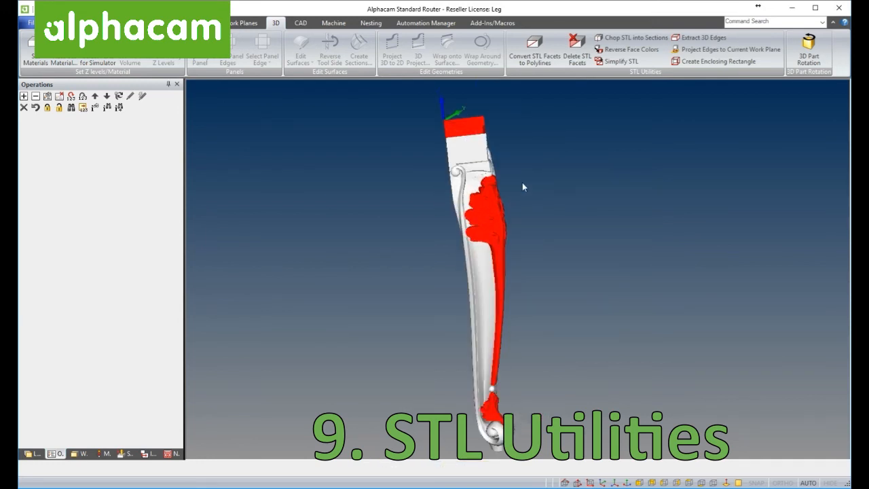
pyautogui.press('r')
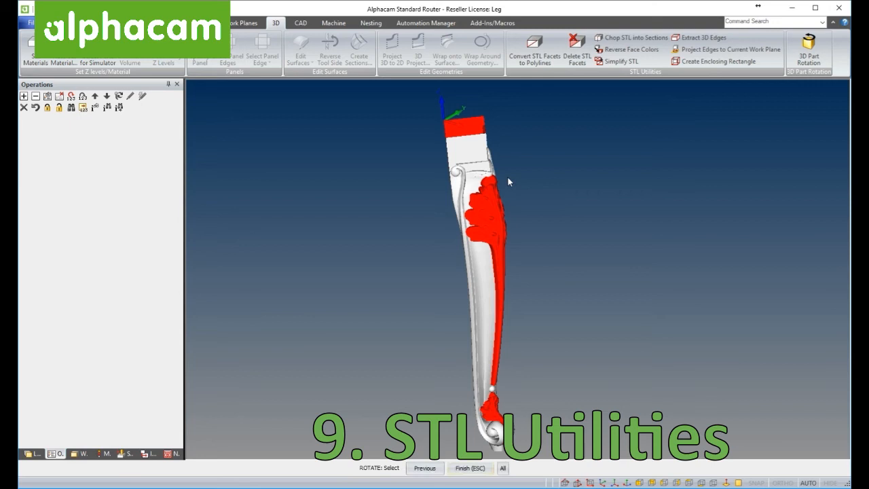
pyautogui.click(493, 184)
pyautogui.press('Escape')
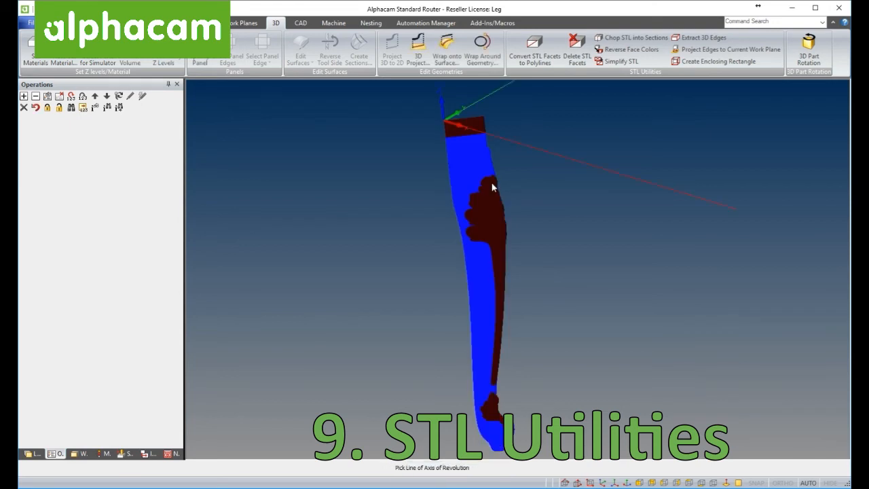
pyautogui.click(488, 97)
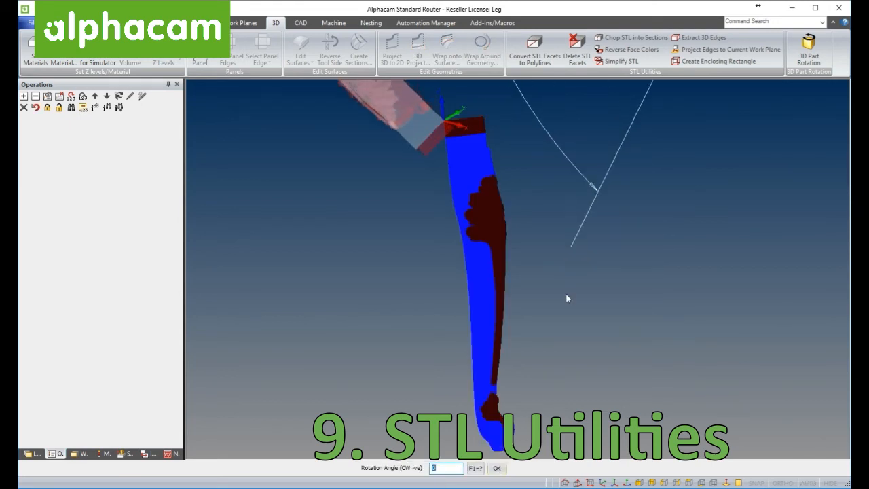
pyautogui.scroll(-4, 456, 317)
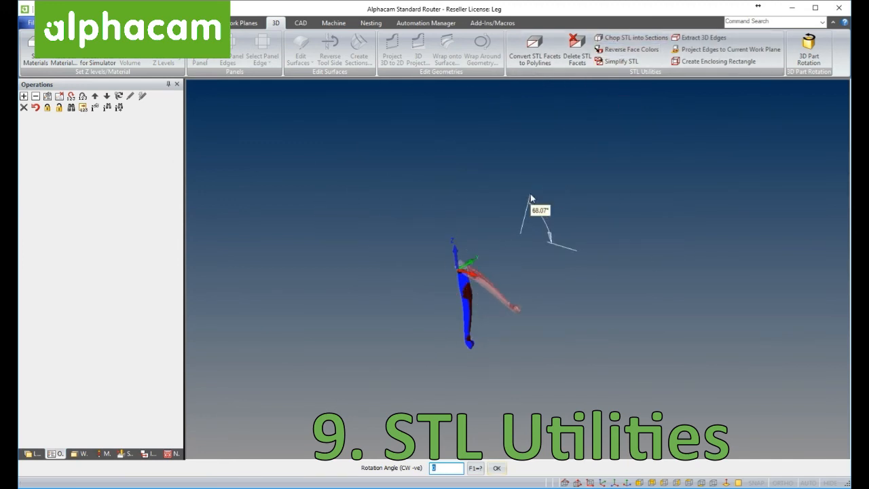
pyautogui.click(531, 197)
pyautogui.press('Return')
pyautogui.scroll(4, 466, 287)
pyautogui.press('Escape')
pyautogui.moveTo(466, 288)
pyautogui.mouseDown(button='middle')
pyautogui.moveTo(506, 268)
pyautogui.moveTo(612, 278)
pyautogui.moveTo(489, 275)
pyautogui.moveTo(469, 286)
pyautogui.moveTo(527, 289)
pyautogui.moveTo(476, 289)
pyautogui.moveTo(472, 316)
pyautogui.moveTo(479, 292)
pyautogui.moveTo(506, 302)
pyautogui.moveTo(474, 292)
pyautogui.mouseUp(button='middle')
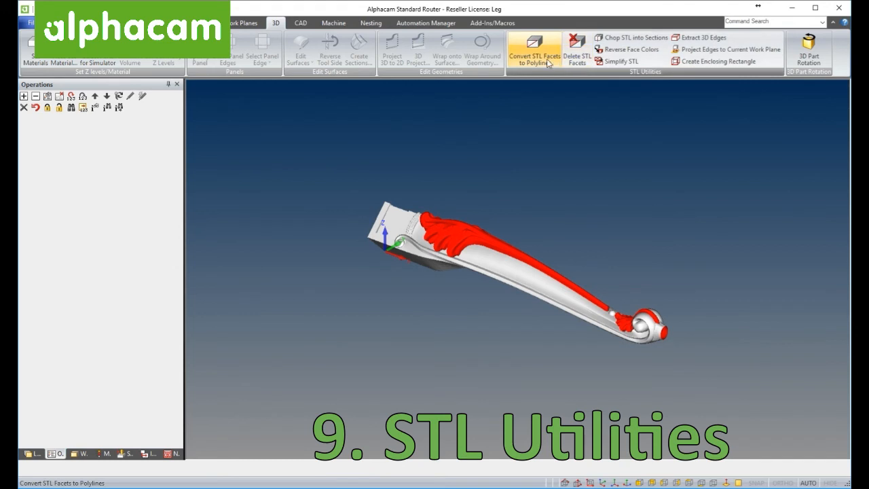
# - Create an enclosing rectangle around the leg and move both so the box's lower front corner sits at the origin
pyautogui.click(706, 60)
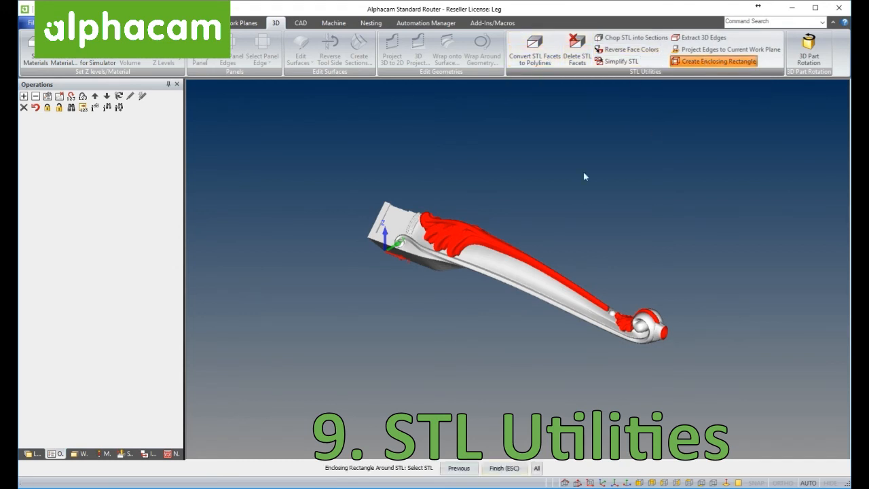
pyautogui.click(427, 251)
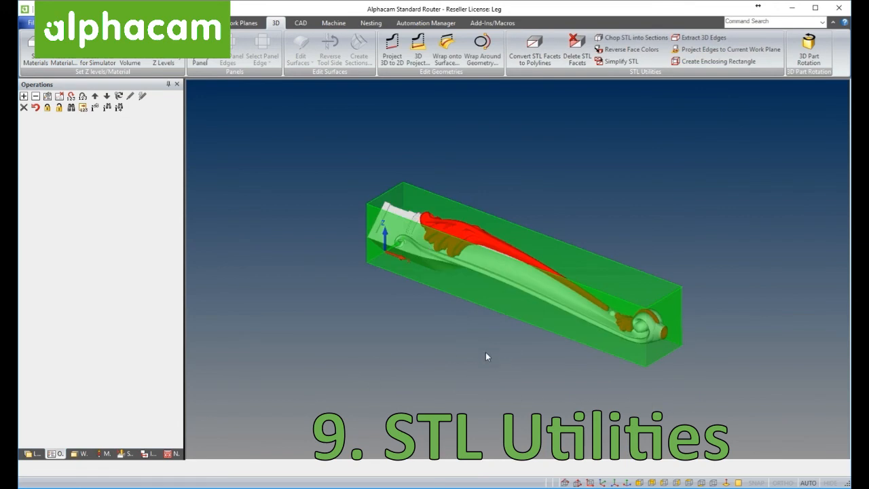
pyautogui.press('m')
pyautogui.click(461, 236)
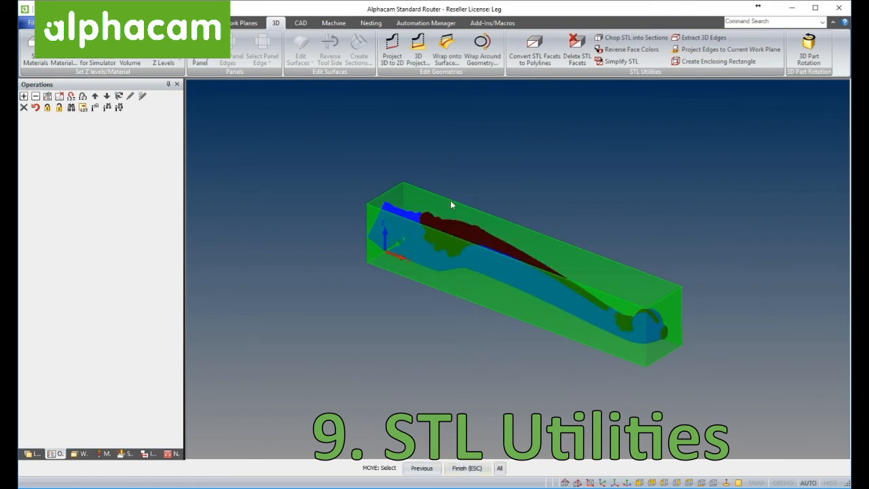
pyautogui.click(451, 202)
pyautogui.press('Escape')
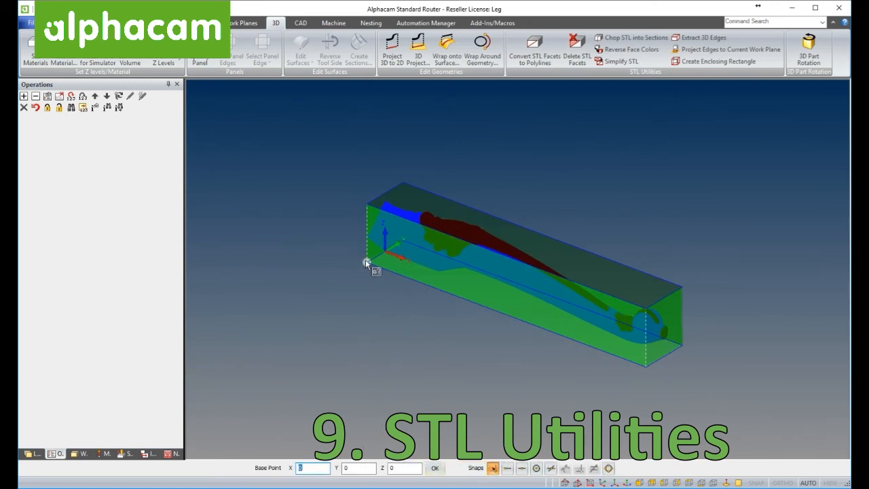
pyautogui.click(366, 262)
pyautogui.press('Tab')
pyautogui.write('0')
pyautogui.press('Tab')
pyautogui.press('Return')
pyautogui.press('Escape')
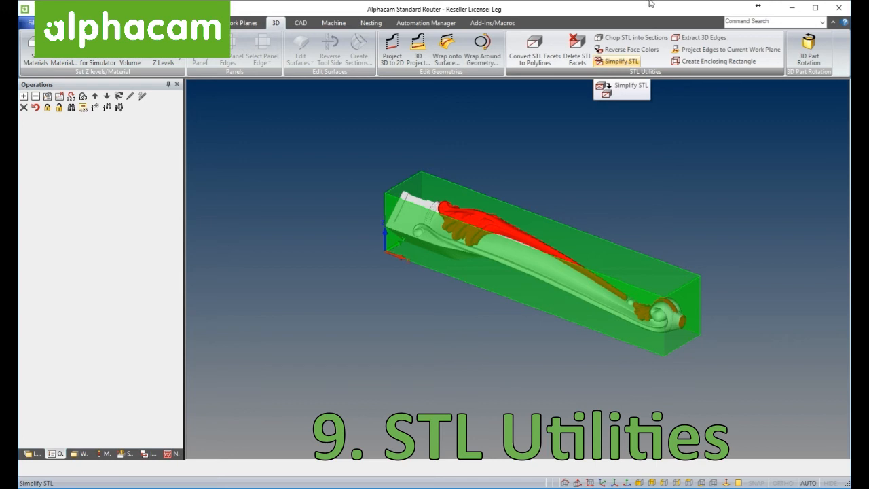
# - Examine the density of the leg's STL facets around the carved leaf area in wireframe display
pyautogui.scroll(5, 483, 231)
pyautogui.scroll(3, 483, 229)
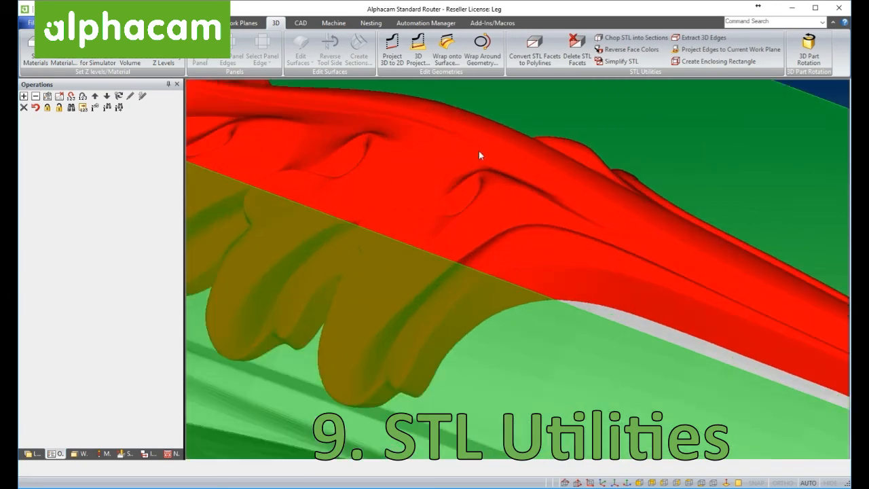
pyautogui.press('F3')
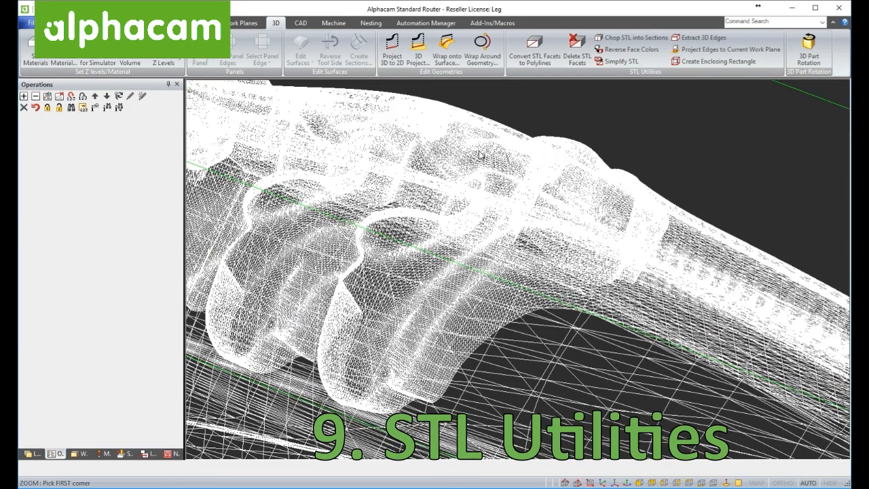
pyautogui.scroll(-2, 328, 284)
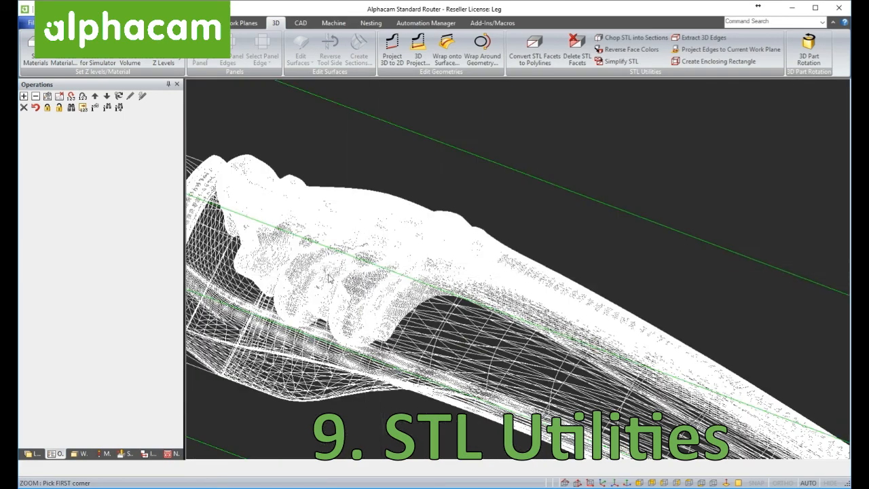
pyautogui.scroll(3, 307, 299)
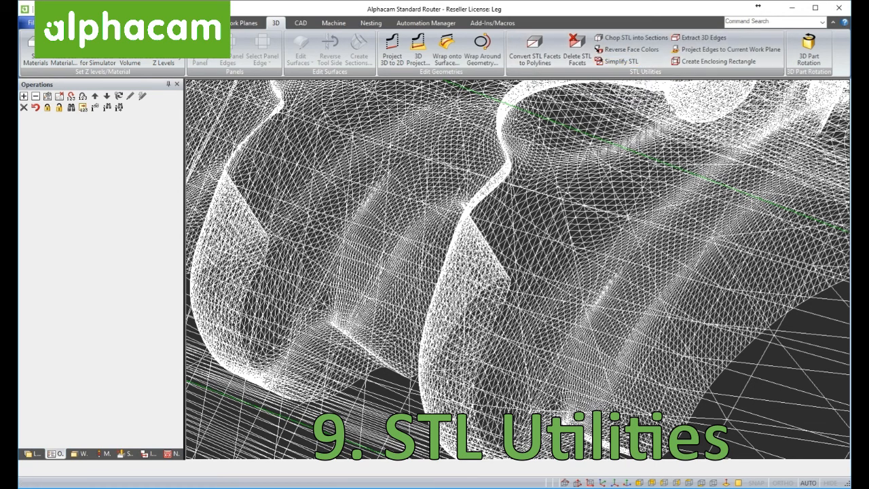
# - Review the STL simplification options and examine the shaded leg inside its enclosing box
pyautogui.click(618, 62)
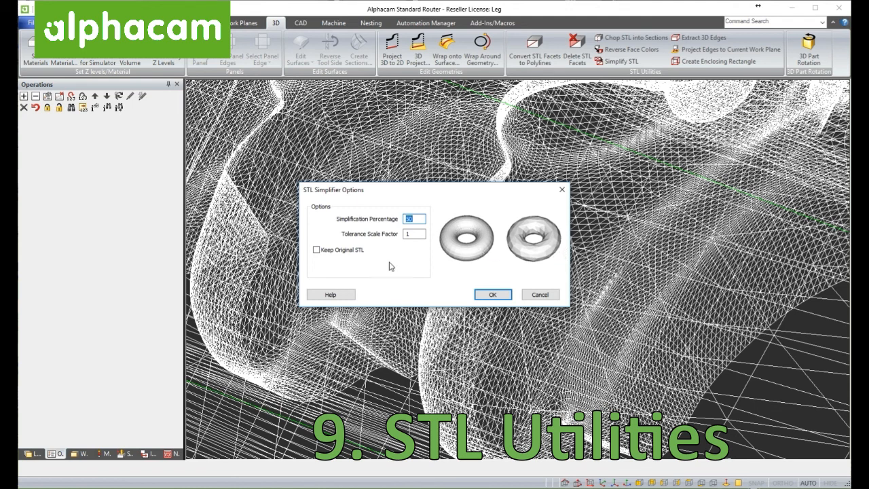
pyautogui.click(362, 254)
pyautogui.click(351, 258)
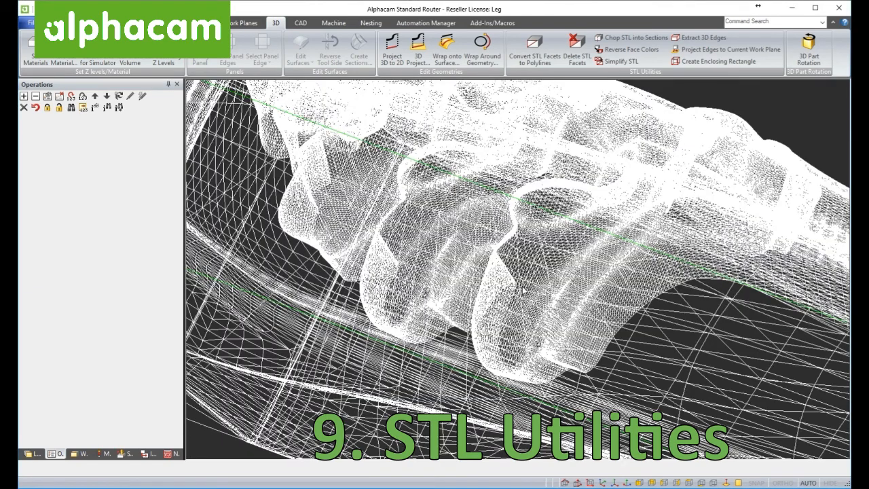
pyautogui.scroll(-5, 523, 290)
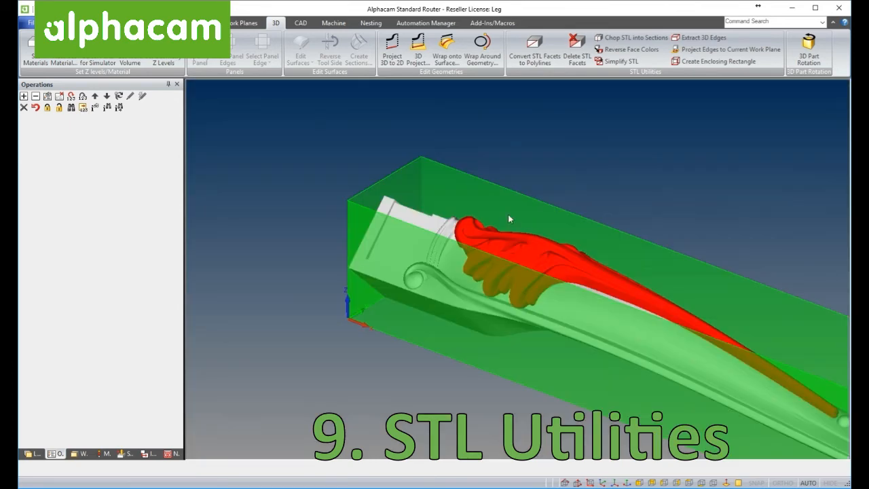
pyautogui.moveTo(508, 214); pyautogui.dragTo(543, 221, button='middle')
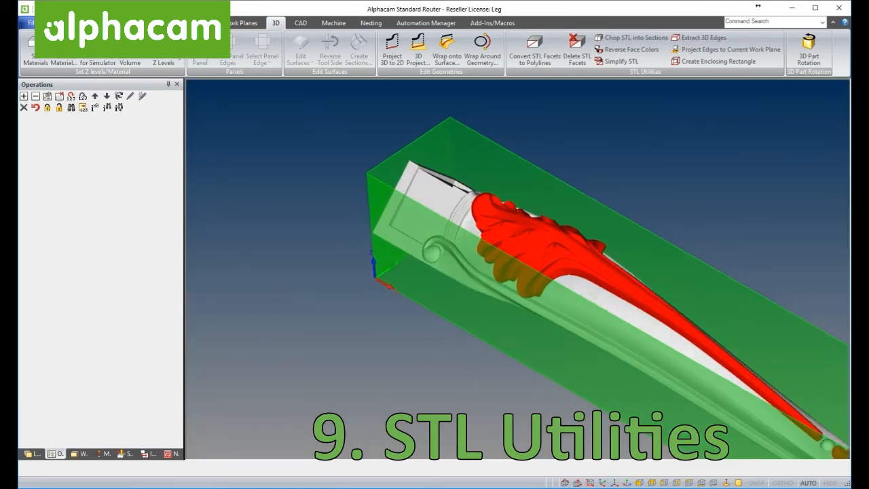
pyautogui.scroll(-6, 508, 176)
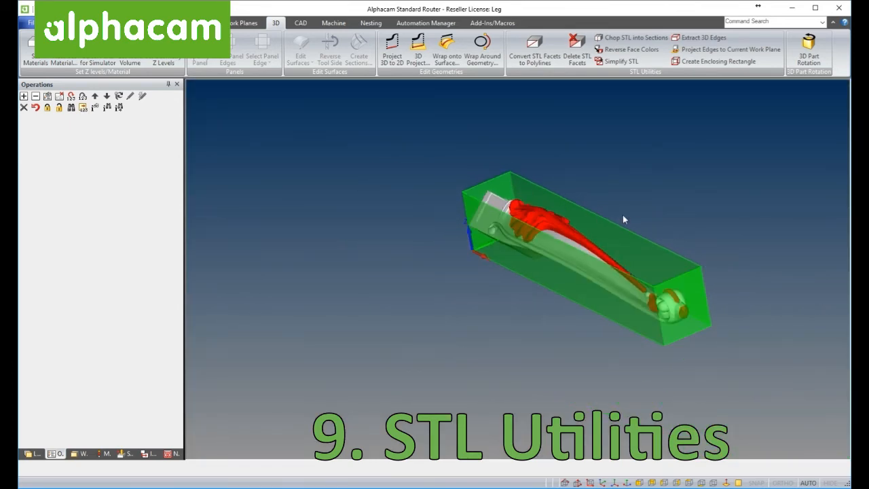
pyautogui.scroll(3, 623, 217)
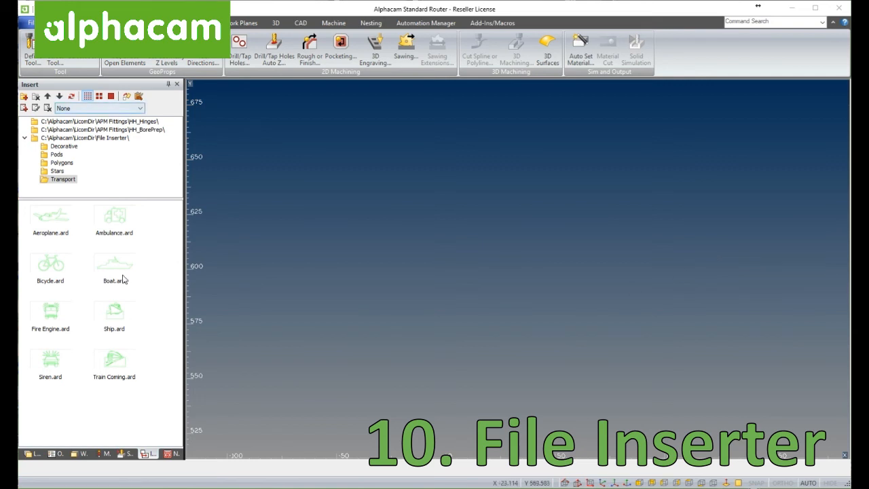
# - Show the Insert page and check the list of available project manager pages
pyautogui.click(148, 454)
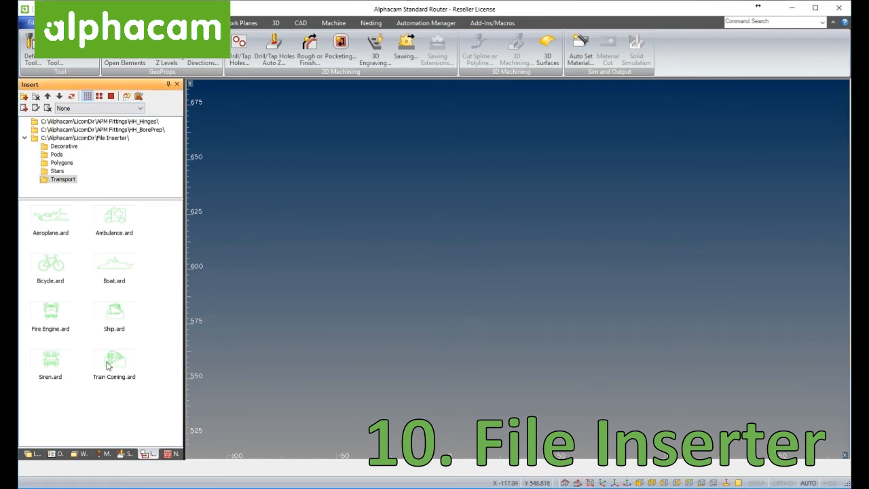
pyautogui.click(94, 23)
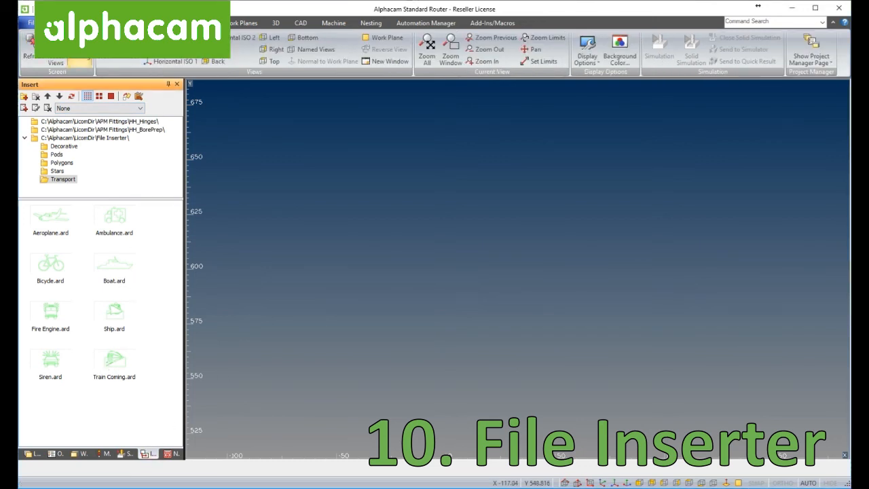
pyautogui.click(811, 65)
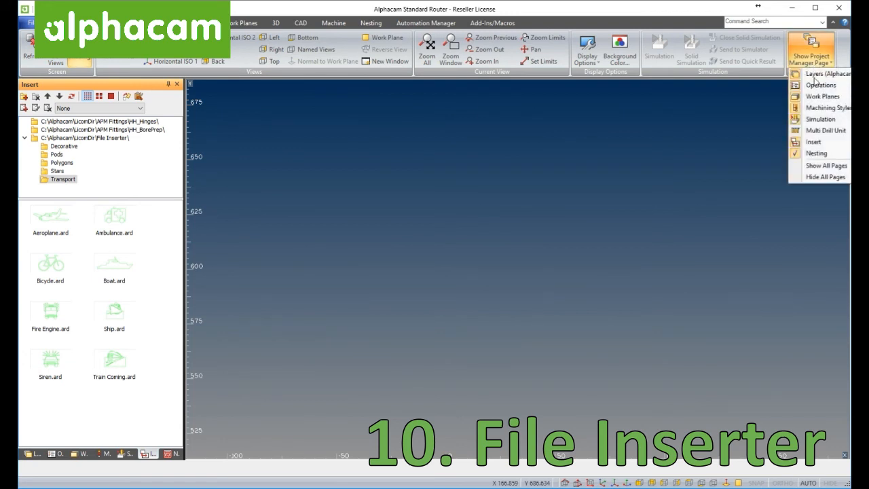
pyautogui.click(581, 152)
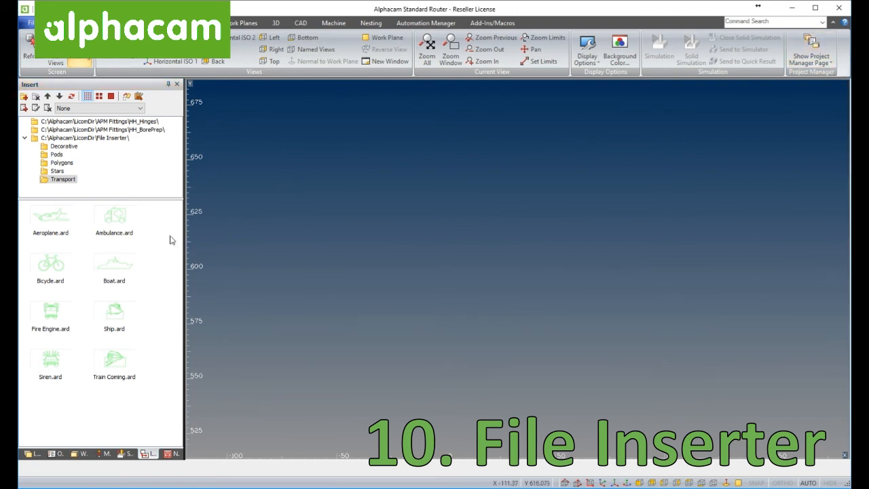
# - Insert Ambulance.ard from the Transport folder into the empty drawing at about X -45, Y 615
pyautogui.click(121, 232)
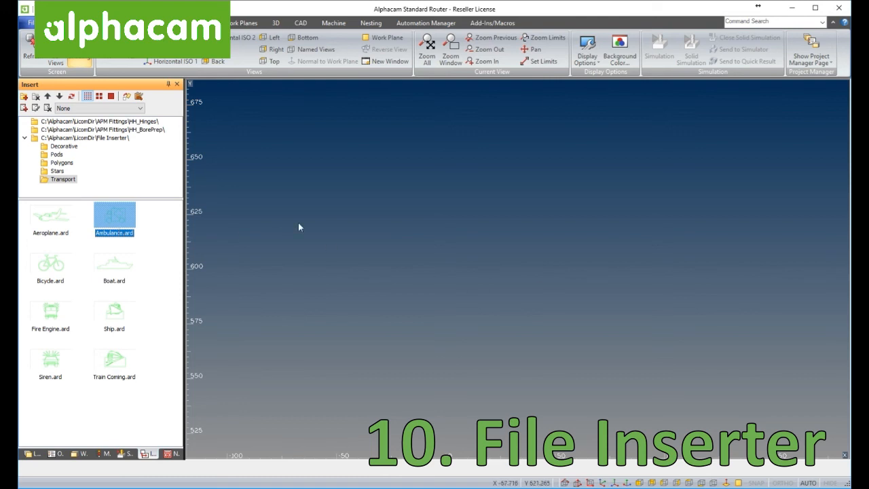
pyautogui.moveTo(116, 217); pyautogui.dragTo(355, 267)
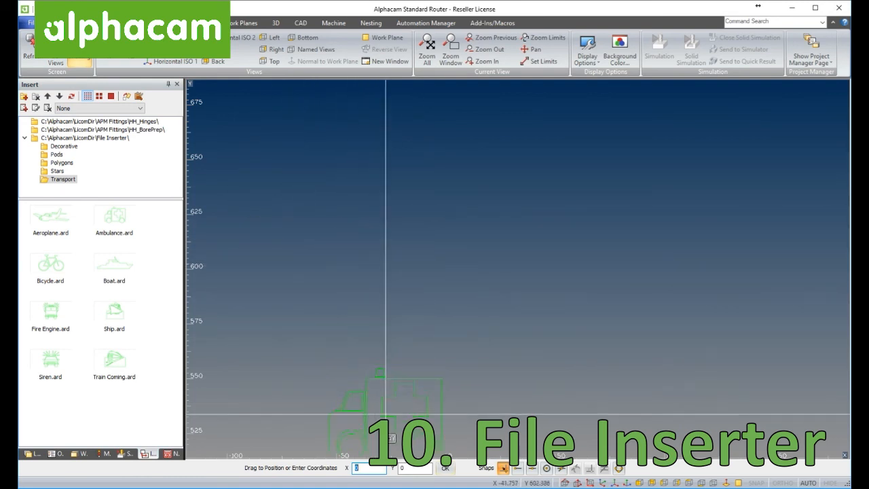
pyautogui.click(352, 234)
# - Rotate the ambulance slightly clockwise, then enlarge it and stretch it wider
pyautogui.moveTo(353, 170); pyautogui.dragTo(361, 138)
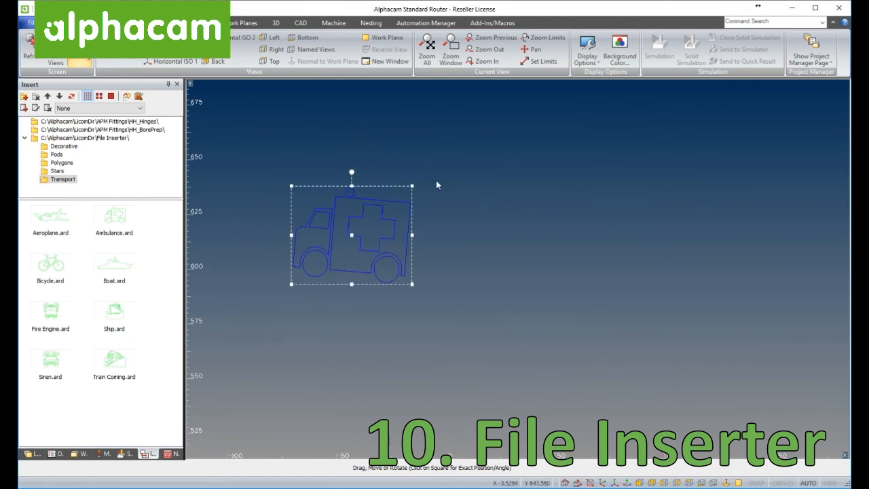
pyautogui.moveTo(412, 186); pyautogui.dragTo(440, 164)
pyautogui.moveTo(440, 224); pyautogui.dragTo(495, 230)
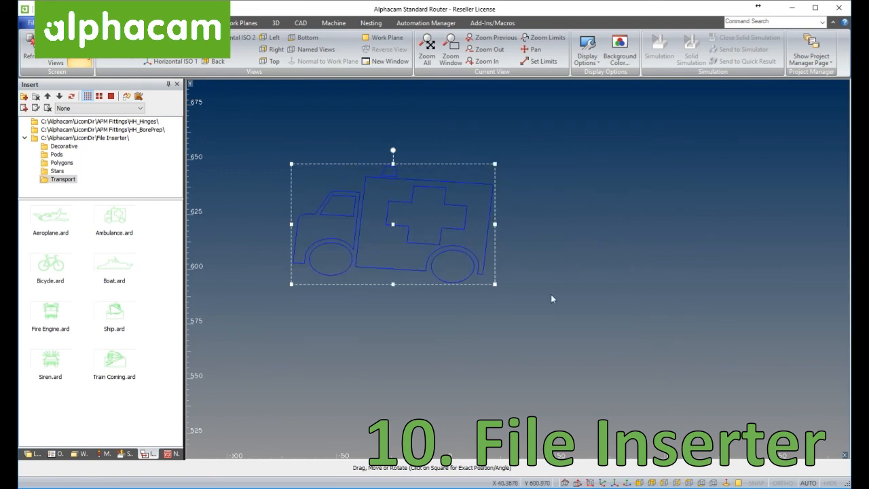
pyautogui.click(514, 318)
pyautogui.press('Delete')
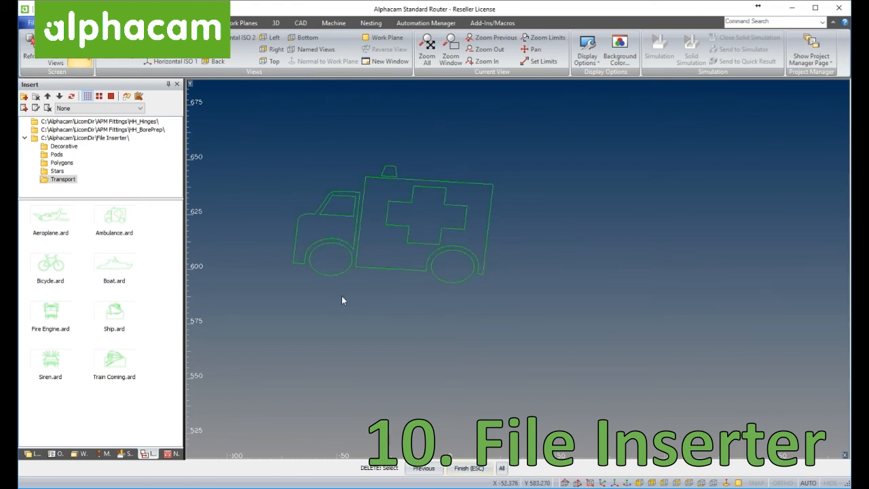
pyautogui.press('Escape')
# - Insert Train Coming.ard to the right of the ambulance, rotated by 90°
pyautogui.click(123, 371)
pyautogui.moveTo(122, 371); pyautogui.dragTo(707, 219)
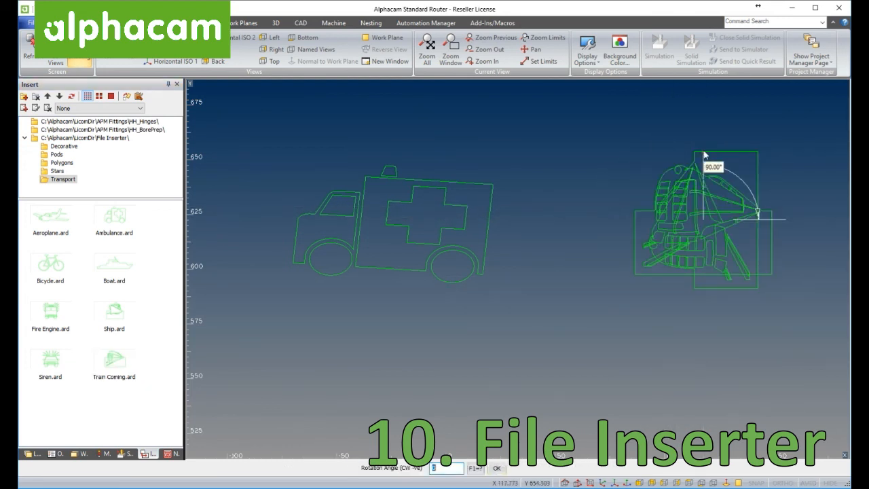
pyautogui.click(603, 260)
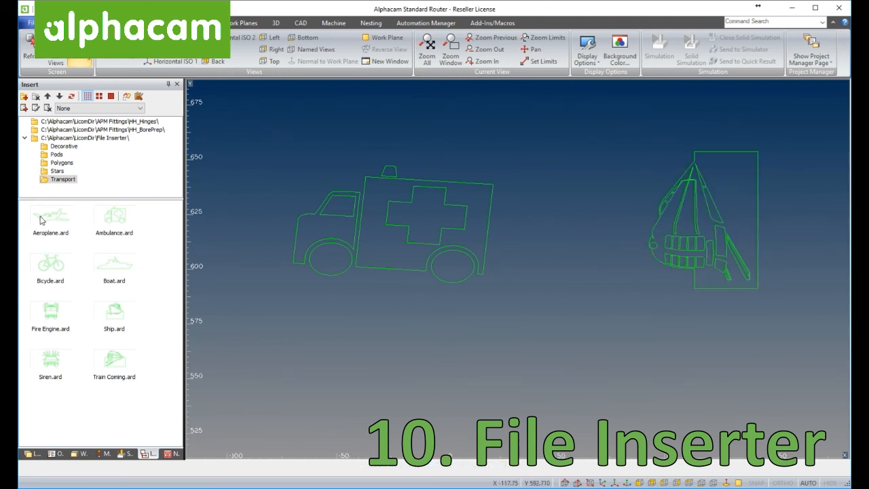
# - Insert Flourish 1.ard and Flourish 5.ard from the Decorative folder side by side below the ambulance
pyautogui.click(60, 146)
pyautogui.click(54, 230)
pyautogui.moveTo(54, 230); pyautogui.dragTo(317, 364)
pyautogui.click(280, 311)
pyautogui.click(69, 324)
pyautogui.moveTo(45, 316); pyautogui.dragTo(474, 373)
pyautogui.click(474, 373)
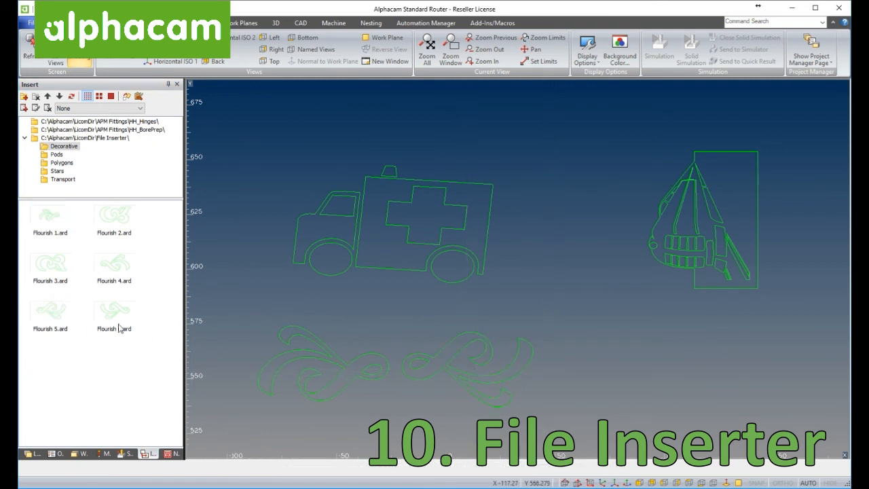
# - Insert Nonagon.ard from the Polygons folder between the ambulance and the train
pyautogui.click(57, 155)
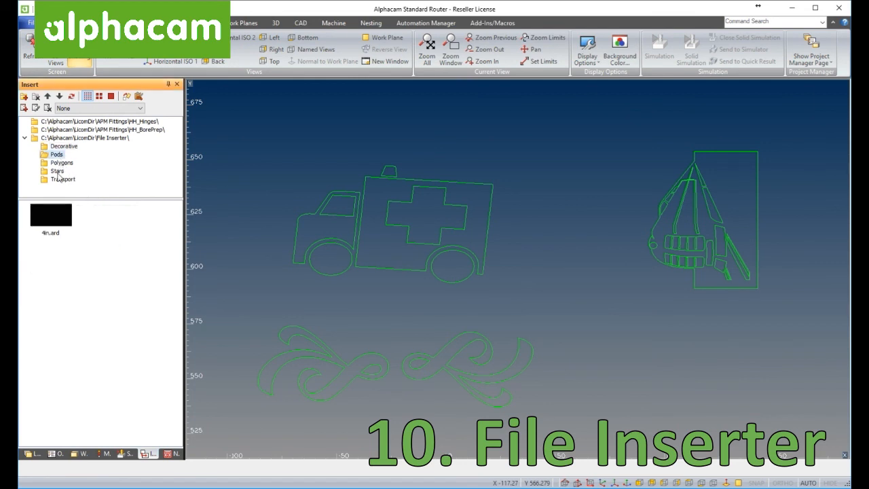
pyautogui.click(63, 164)
pyautogui.moveTo(113, 271); pyautogui.dragTo(611, 335)
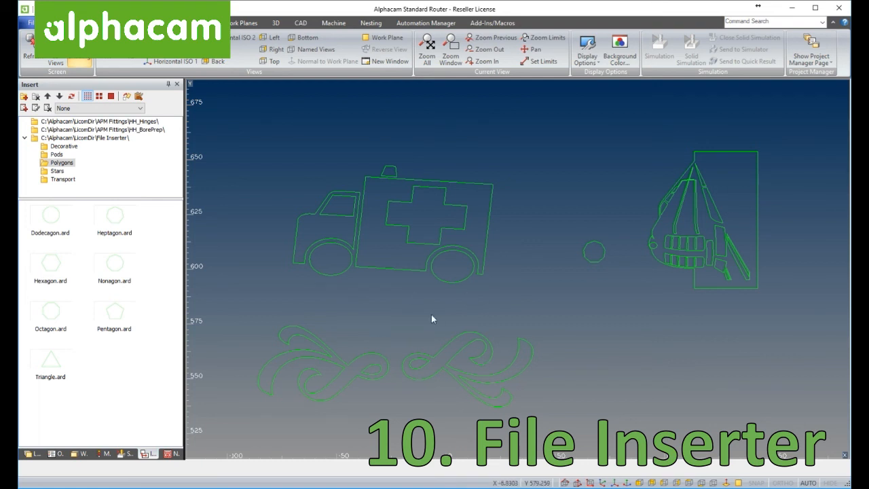
# - Delete all the inserted geometry from the drawing by enclosing it in a selection window
pyautogui.scroll(-2, 396, 260)
pyautogui.click(272, 149)
pyautogui.click(731, 425)
pyautogui.press('Delete')
pyautogui.click(416, 279)
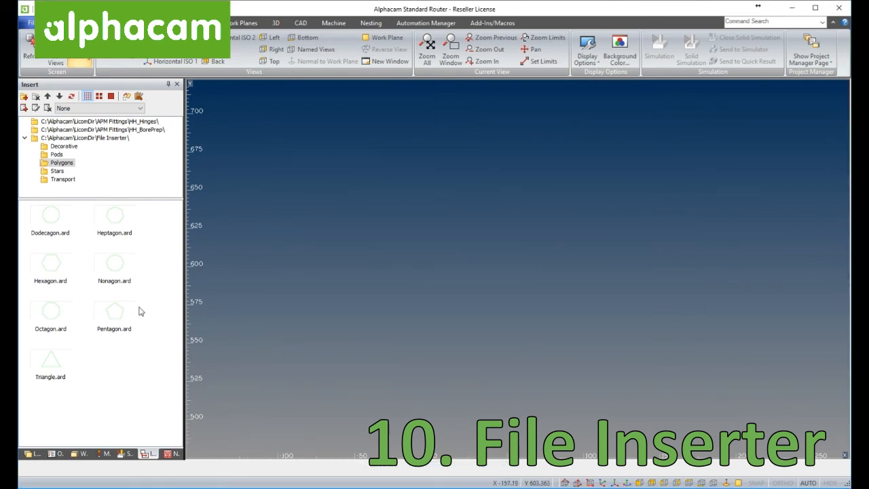
# - Set the insert configuration to Hinges and list the files in the HH_Hinges folder
pyautogui.middleClick(372, 305)
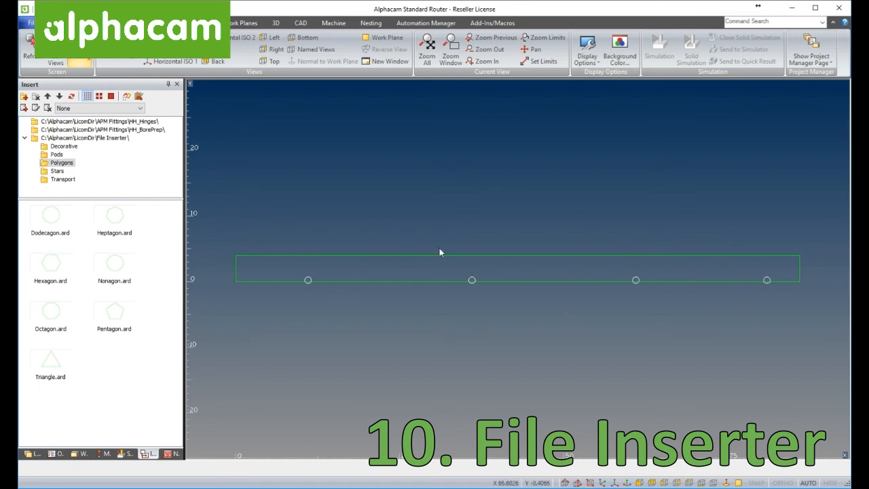
pyautogui.click(113, 108)
pyautogui.click(114, 125)
pyautogui.moveTo(91, 198); pyautogui.dragTo(91, 250)
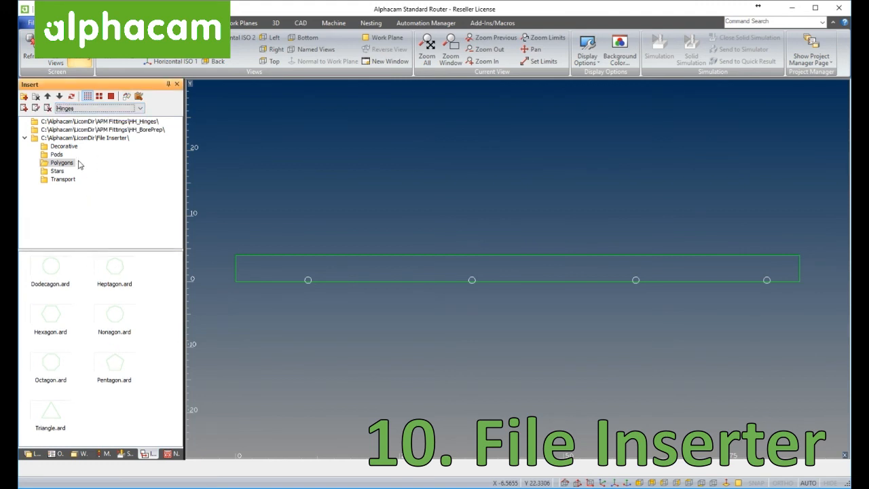
pyautogui.click(102, 122)
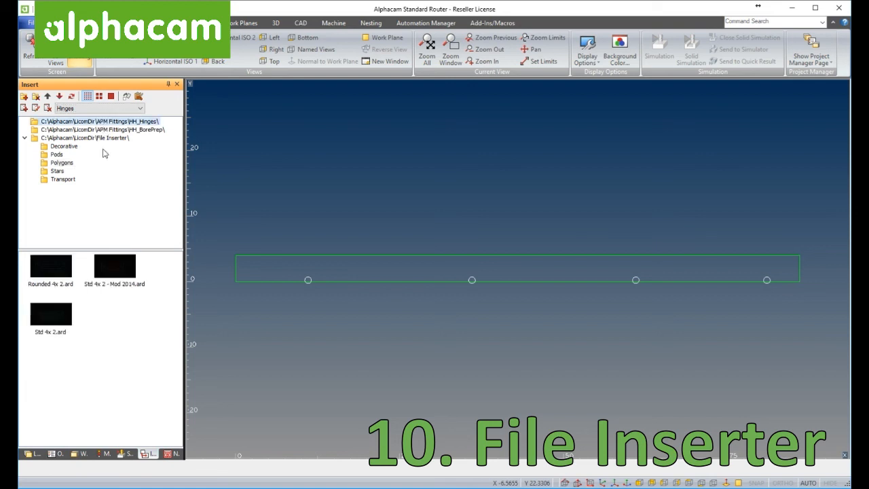
# - Insert Rounded 4x 2.ard at the four circles along the long rectangle and undo the insertion
pyautogui.click(43, 272)
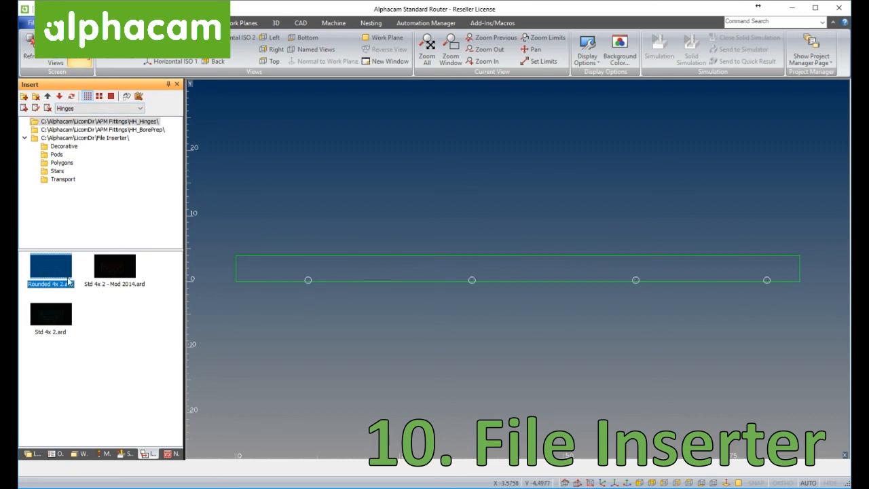
pyautogui.moveTo(60, 272); pyautogui.dragTo(358, 343)
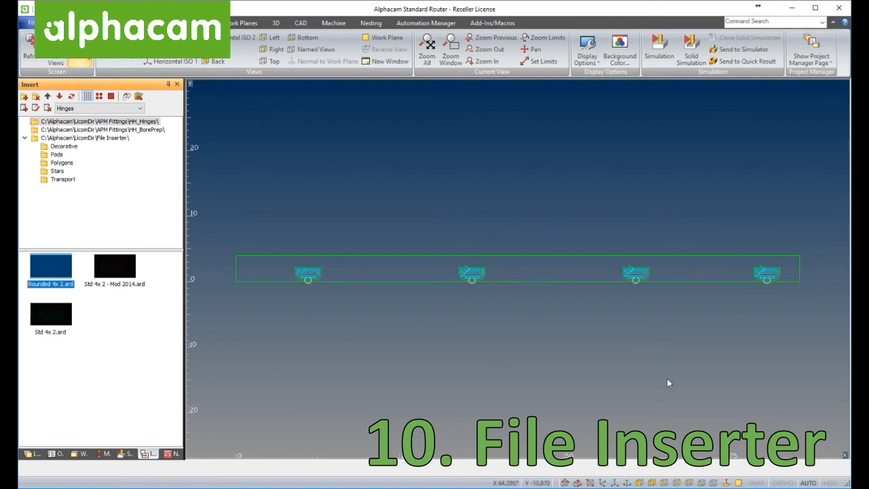
pyautogui.click(391, 295)
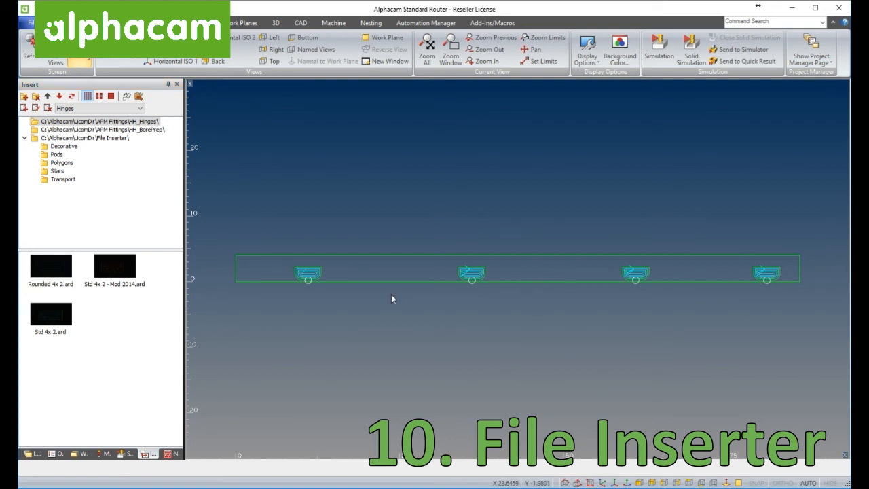
pyautogui.hotkey('ctrl', 'z')
# - Insert Std 4x 2 - Mod 2014.ard at the four circles along the rectangle and undo the insertion
pyautogui.click(116, 273)
pyautogui.moveTo(119, 274); pyautogui.dragTo(390, 354)
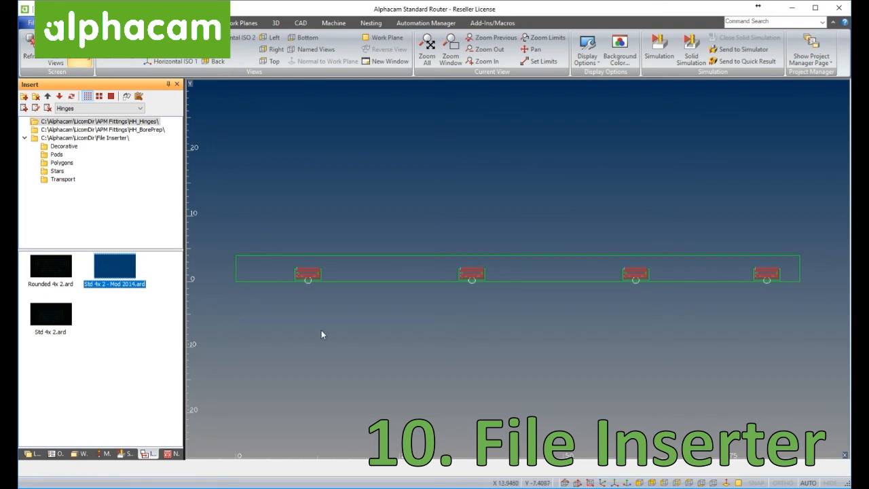
pyautogui.click(375, 294)
pyautogui.hotkey('ctrl', 'z')
# - Copy the leftmost circle to three spots above the long rectangle and insert Std 4x 2.ard at all the circles
pyautogui.press('m')
pyautogui.moveTo(239, 227); pyautogui.dragTo(363, 335)
pyautogui.rightClick(363, 335)
pyautogui.click(363, 335)
pyautogui.click(348, 206)
pyautogui.click(555, 191)
pyautogui.click(728, 193)
pyautogui.rightClick(728, 192)
pyautogui.moveTo(51, 314); pyautogui.dragTo(427, 357)
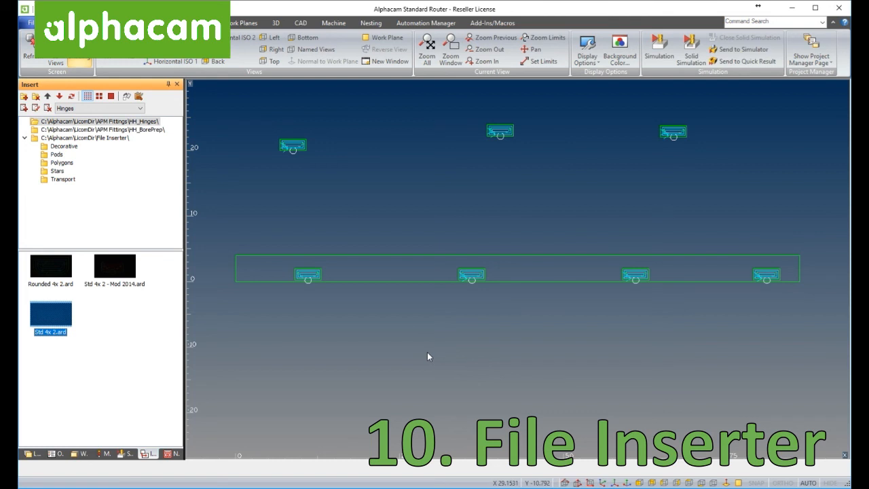